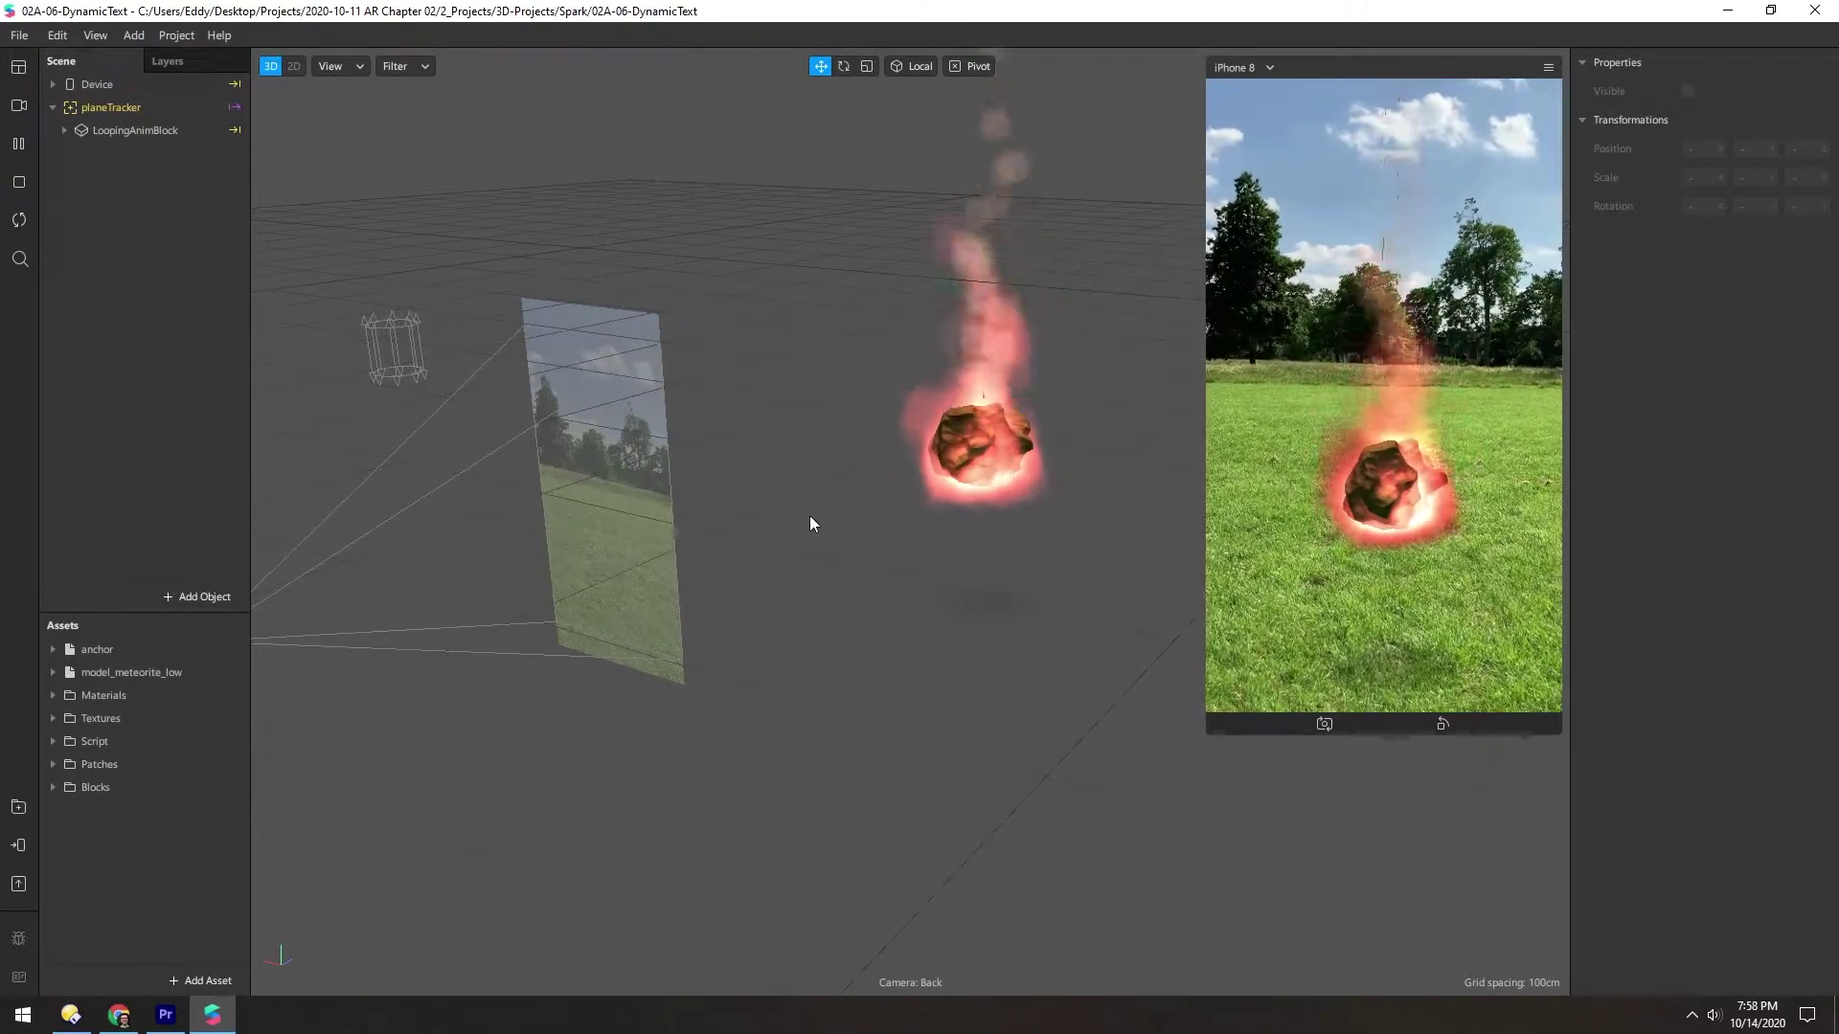
# Step: With touch simulation on, drag the LoopingAnimBlock meteorite off-centre to about 0.041, 0, -0.05
pyautogui.click(88, 130)
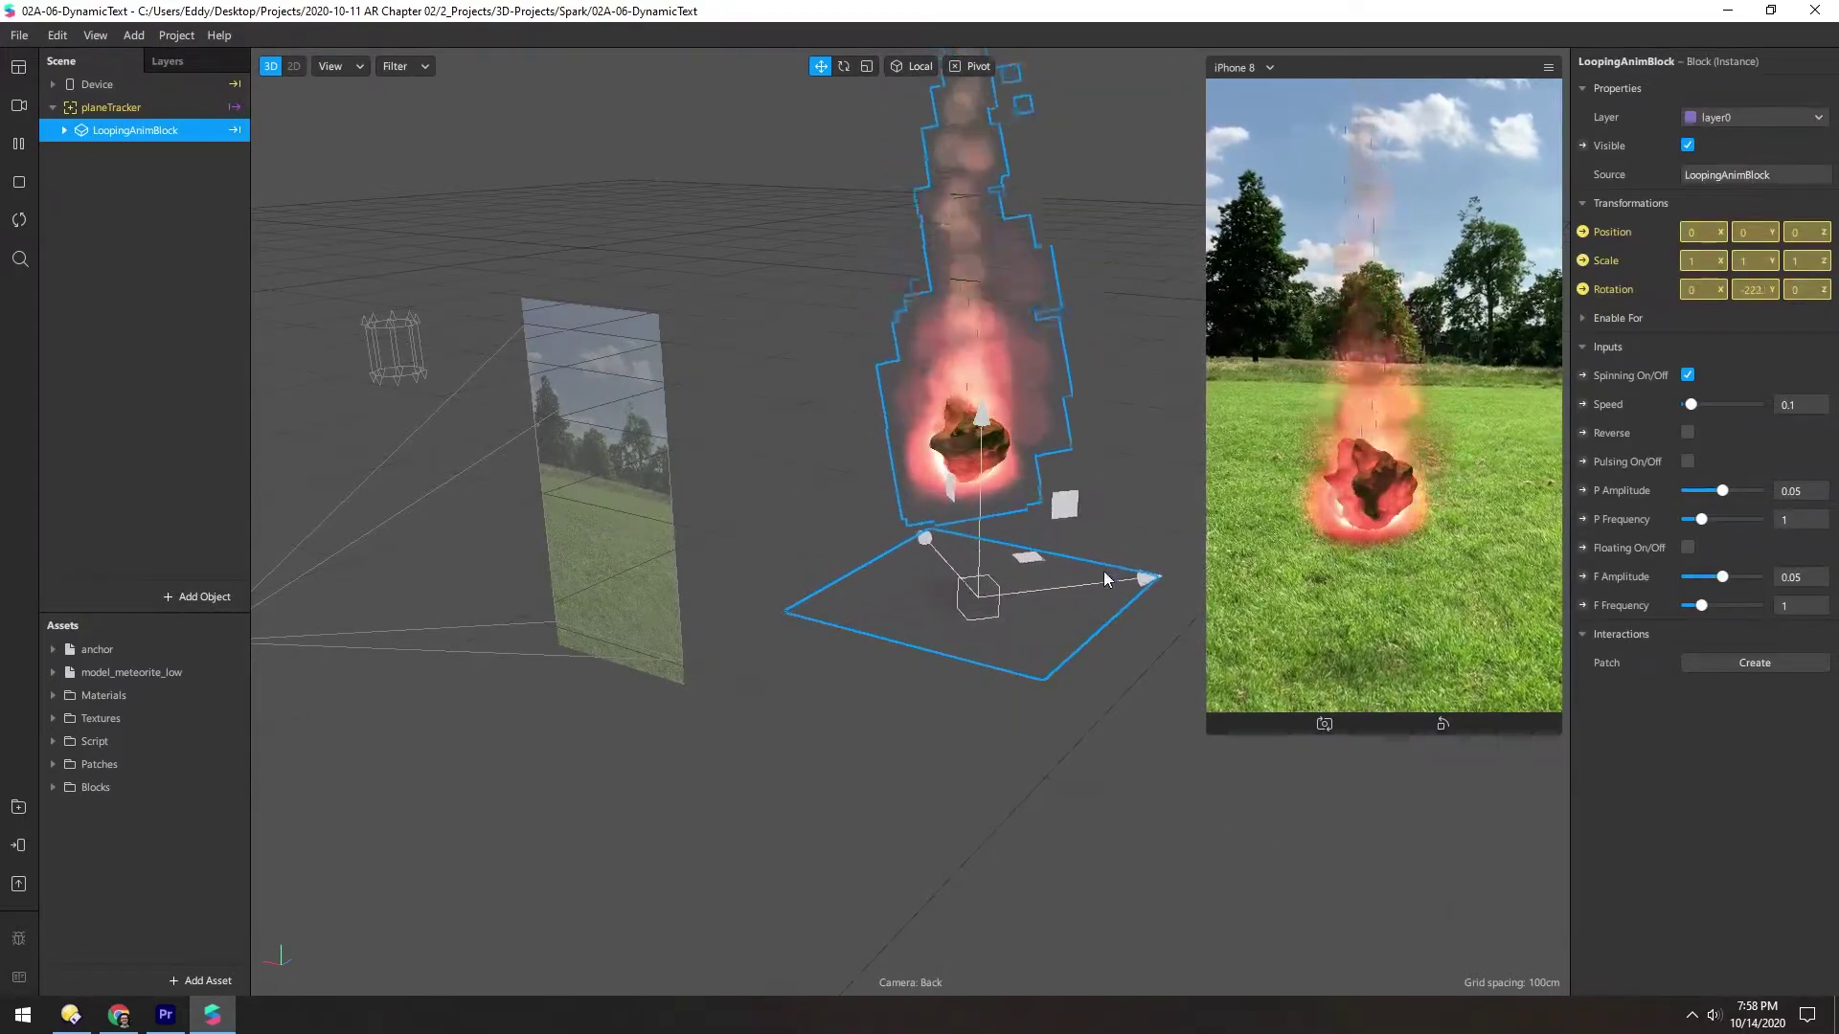
pyautogui.click(1548, 67)
pyautogui.click(1609, 102)
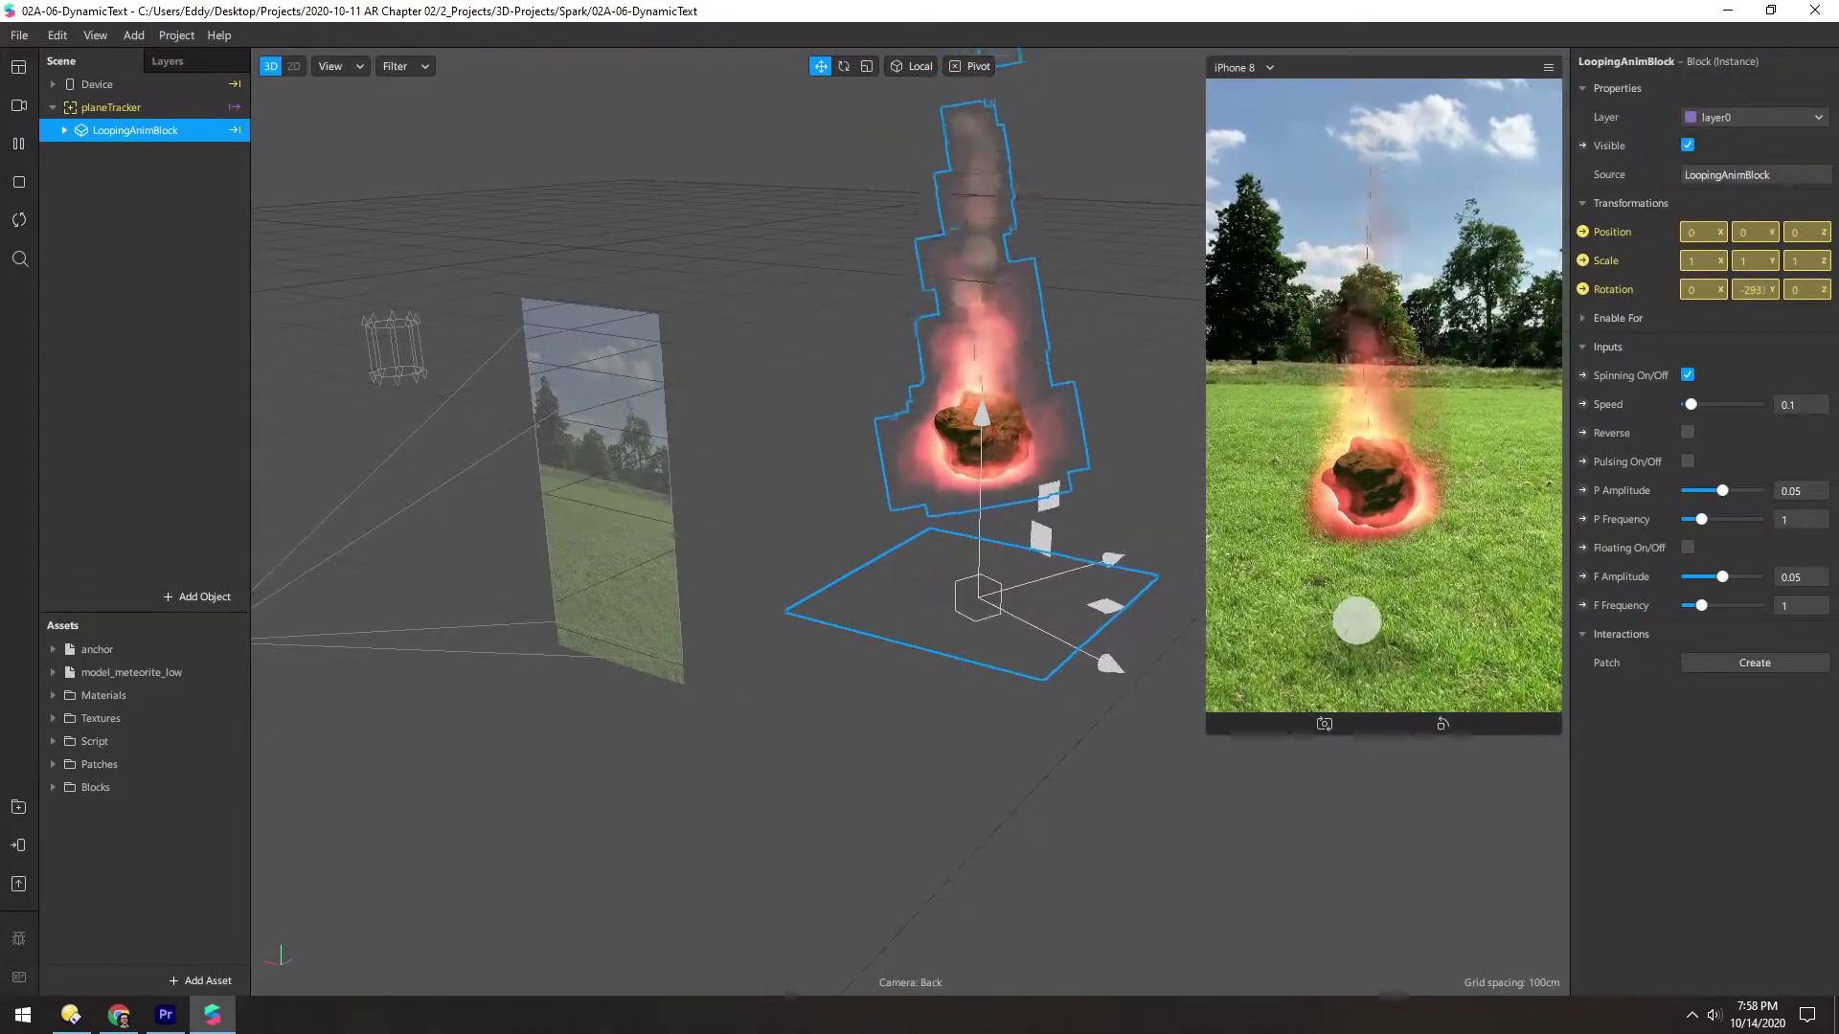
pyautogui.moveTo(1354, 622); pyautogui.dragTo(1408, 565)
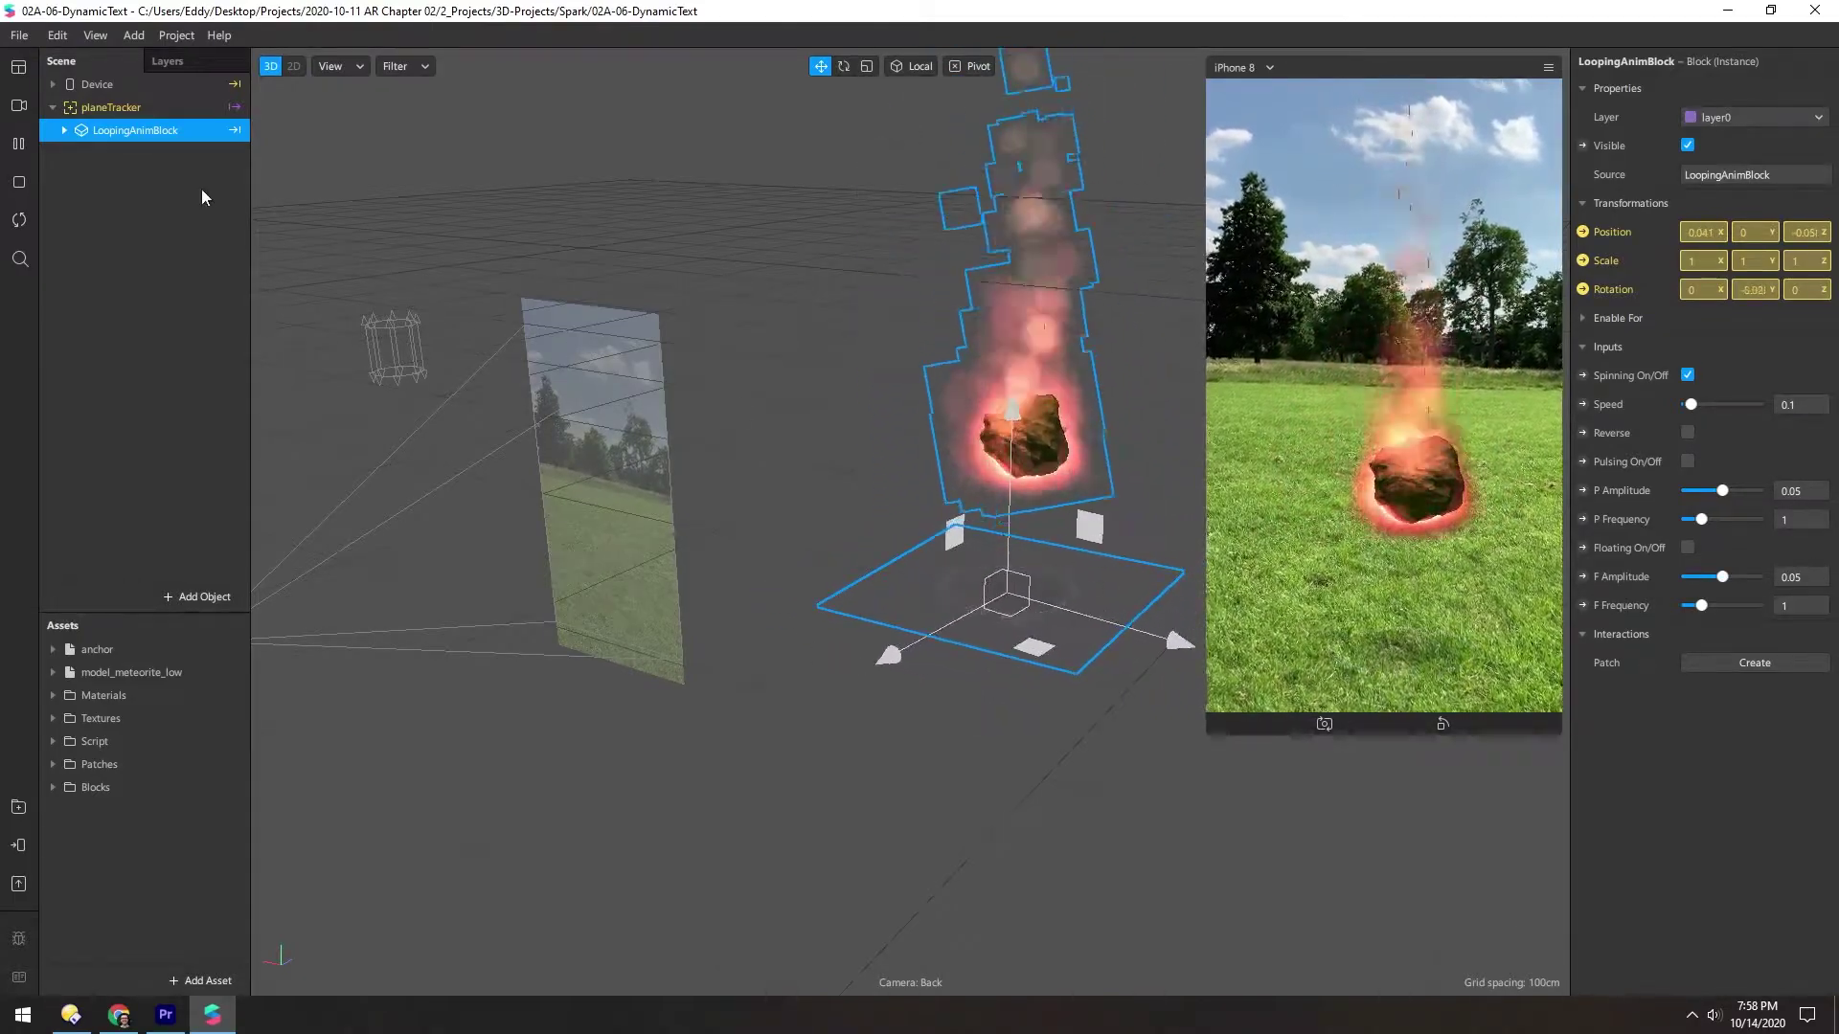
# Step: Add nullObject0 under planeTracker beside the meteorite, then reselect LoopingAnimBlock
pyautogui.rightClick(112, 106)
pyautogui.moveTo(245, 129)
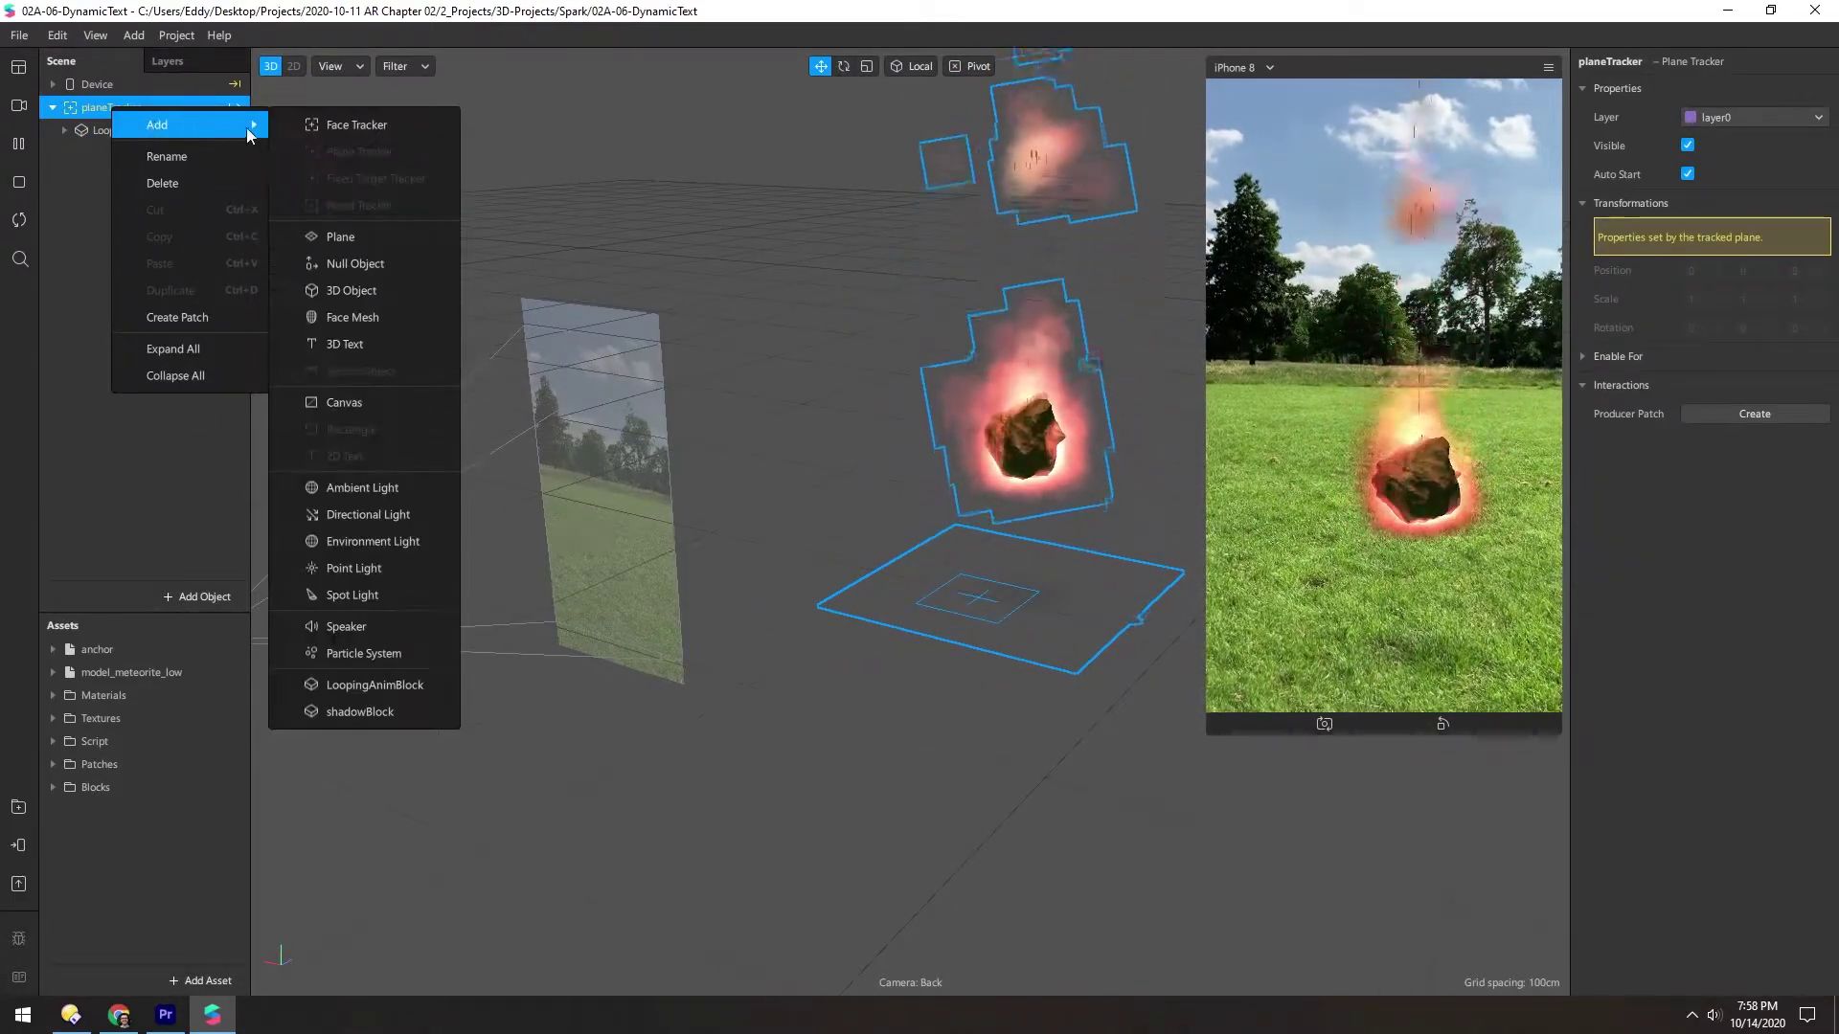
pyautogui.click(355, 265)
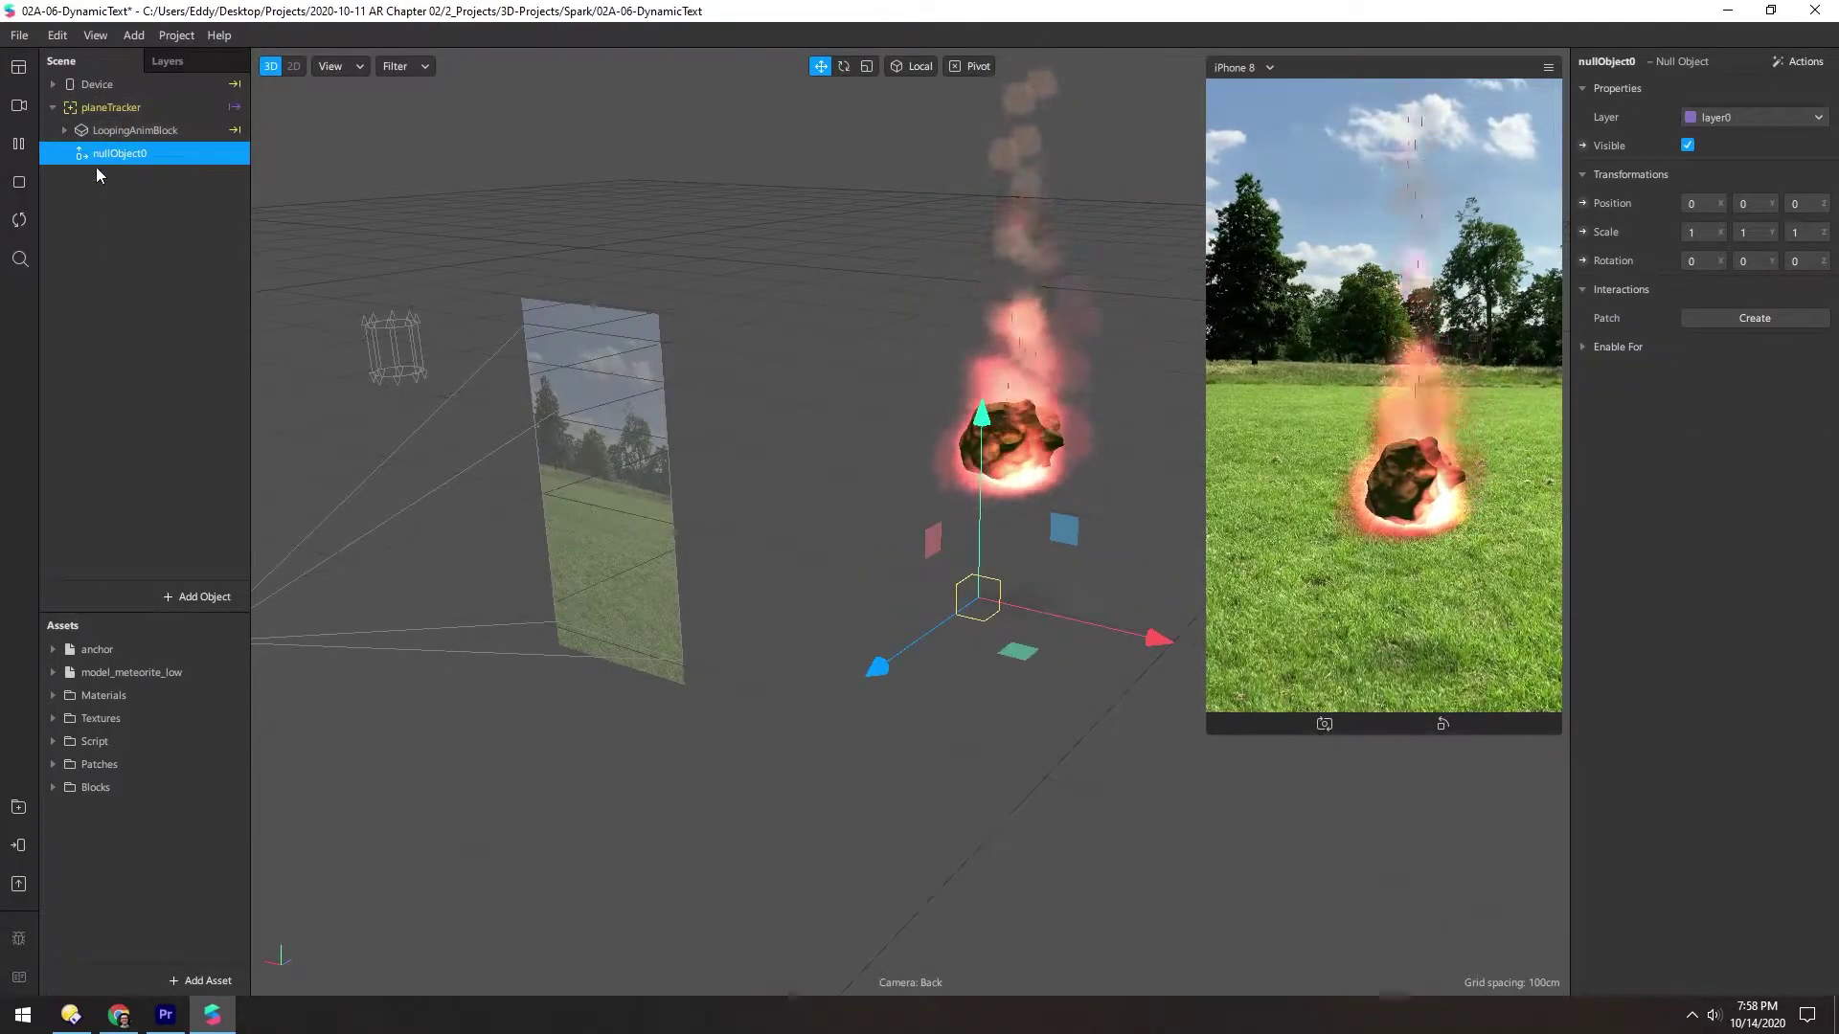
pyautogui.click(85, 133)
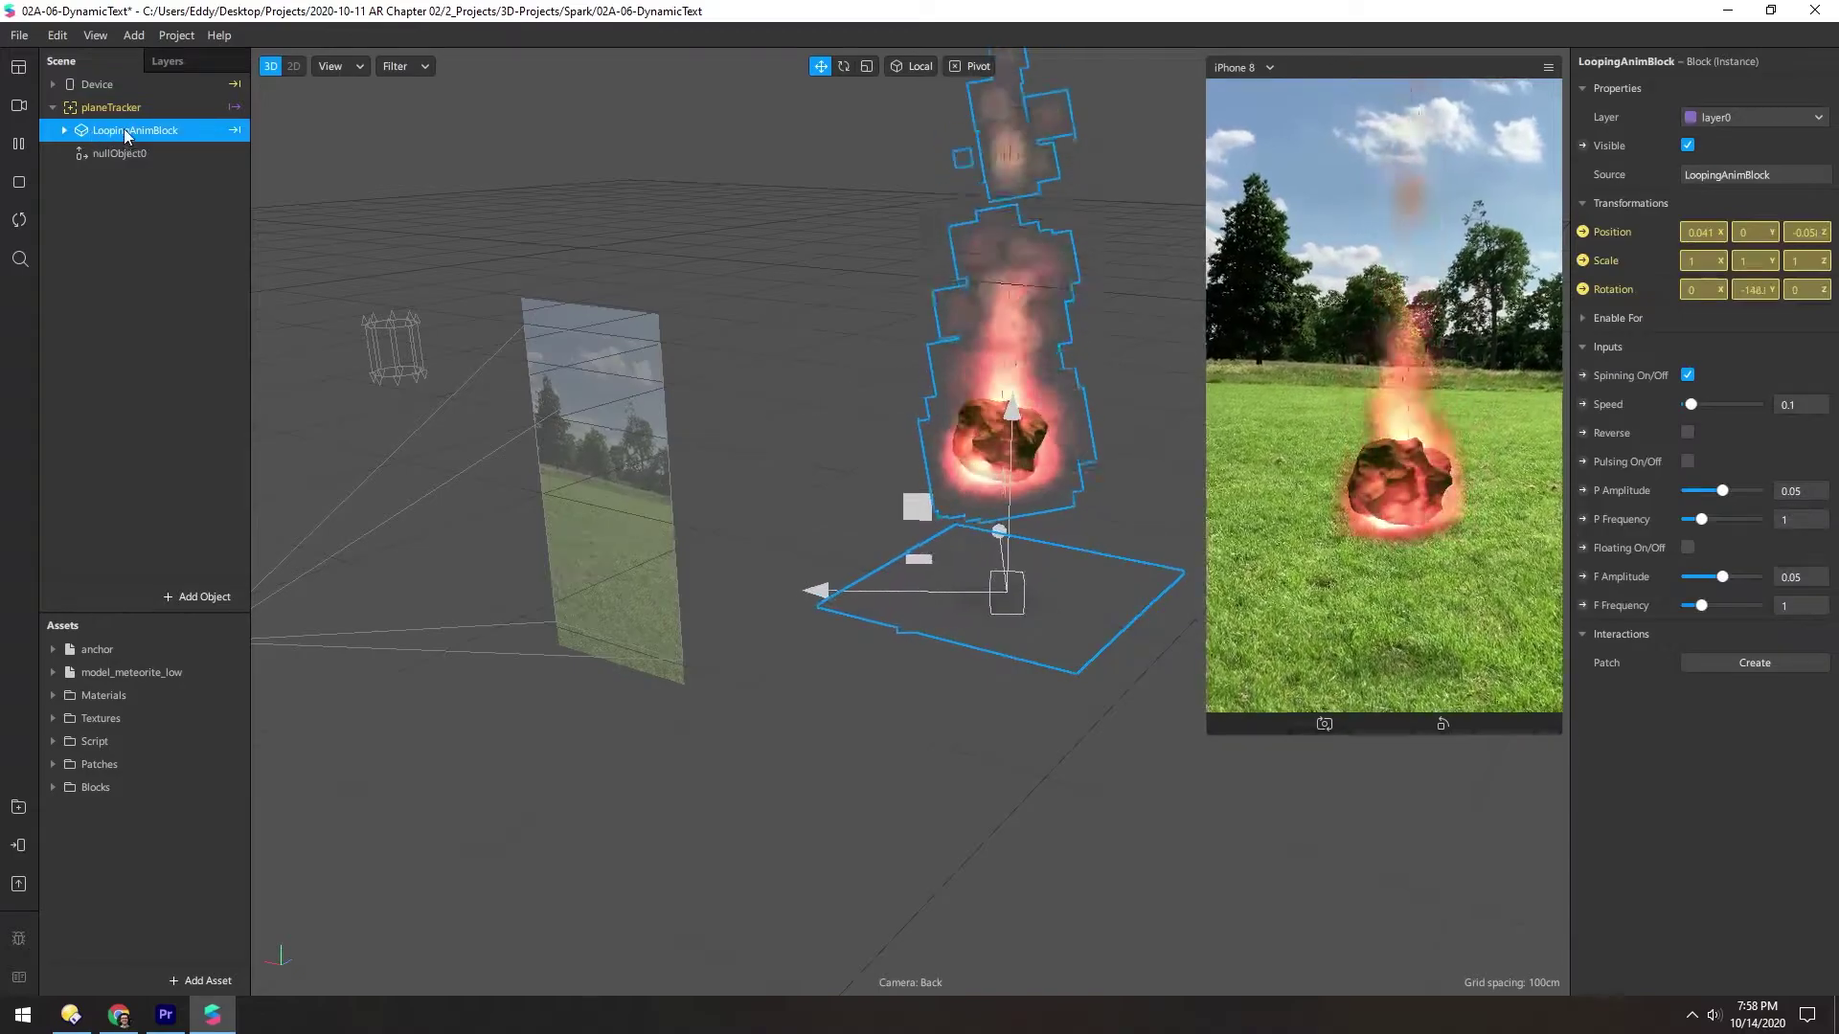
# Step: In the enlarged Patch Editor, create nullObject0's Position patch and wire the meteorite's position into it
pyautogui.click(1582, 233)
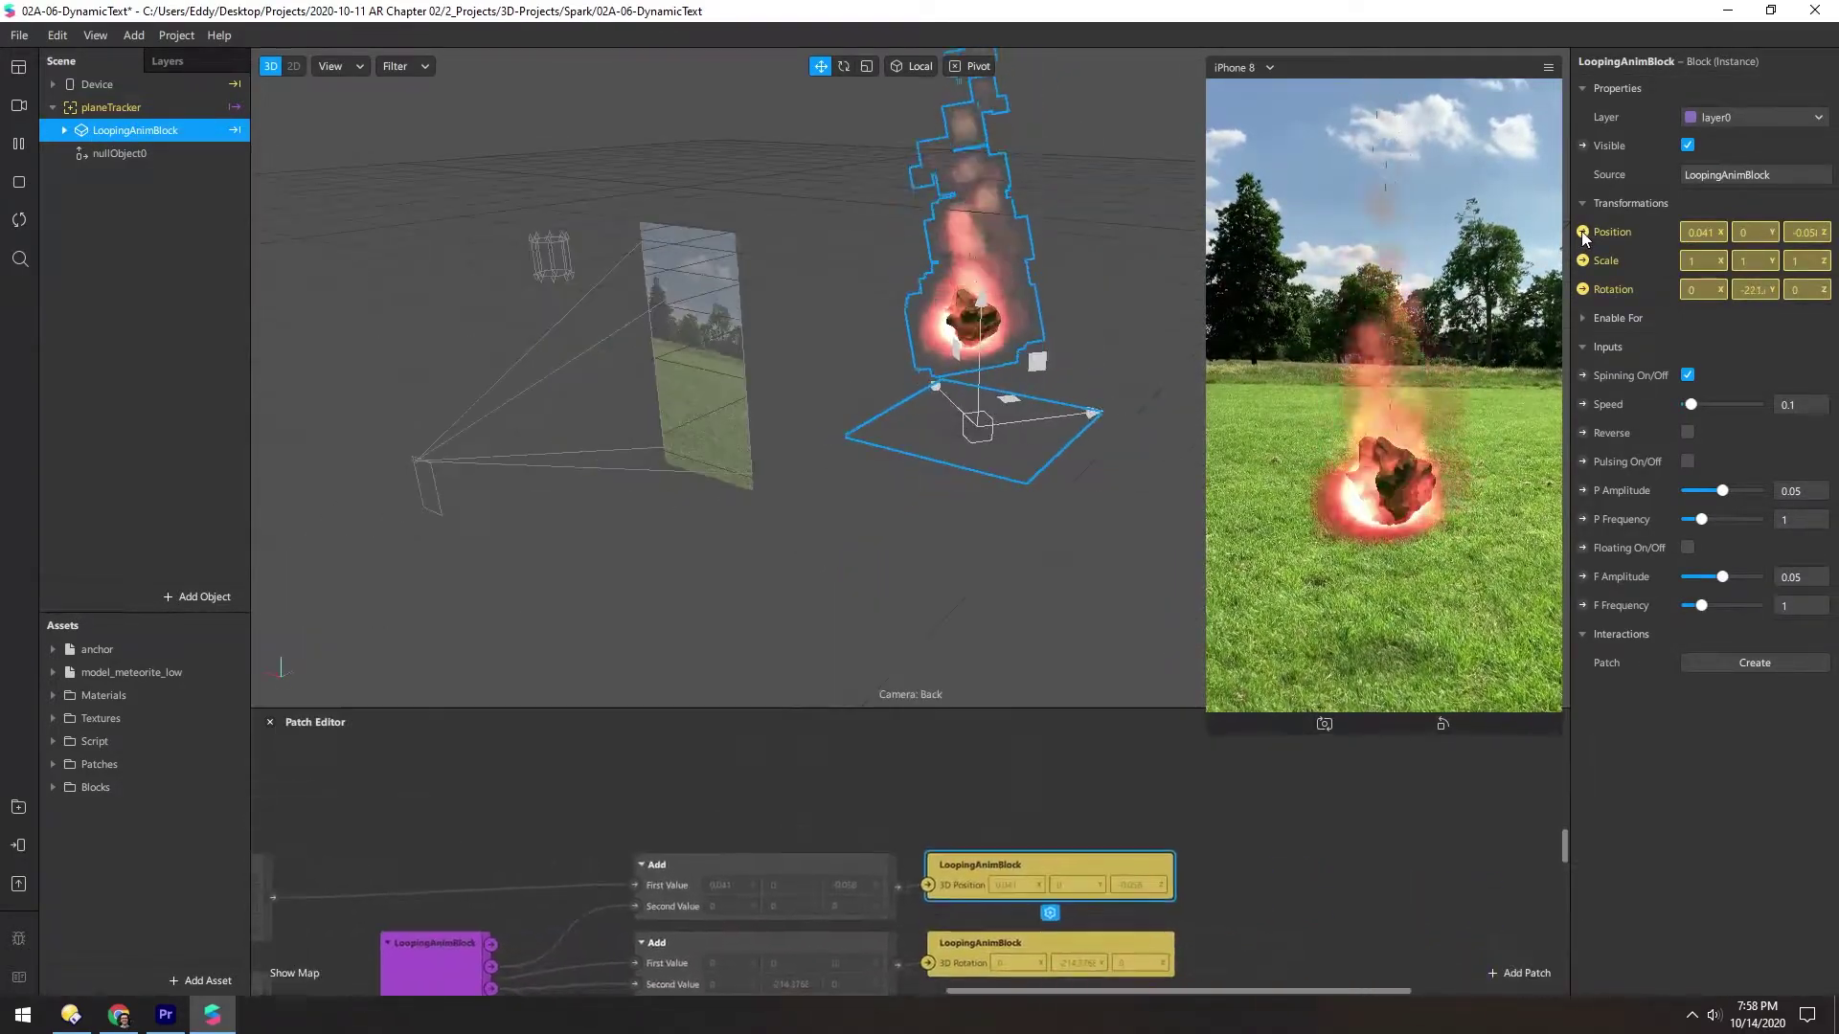
pyautogui.moveTo(852, 713); pyautogui.dragTo(843, 534)
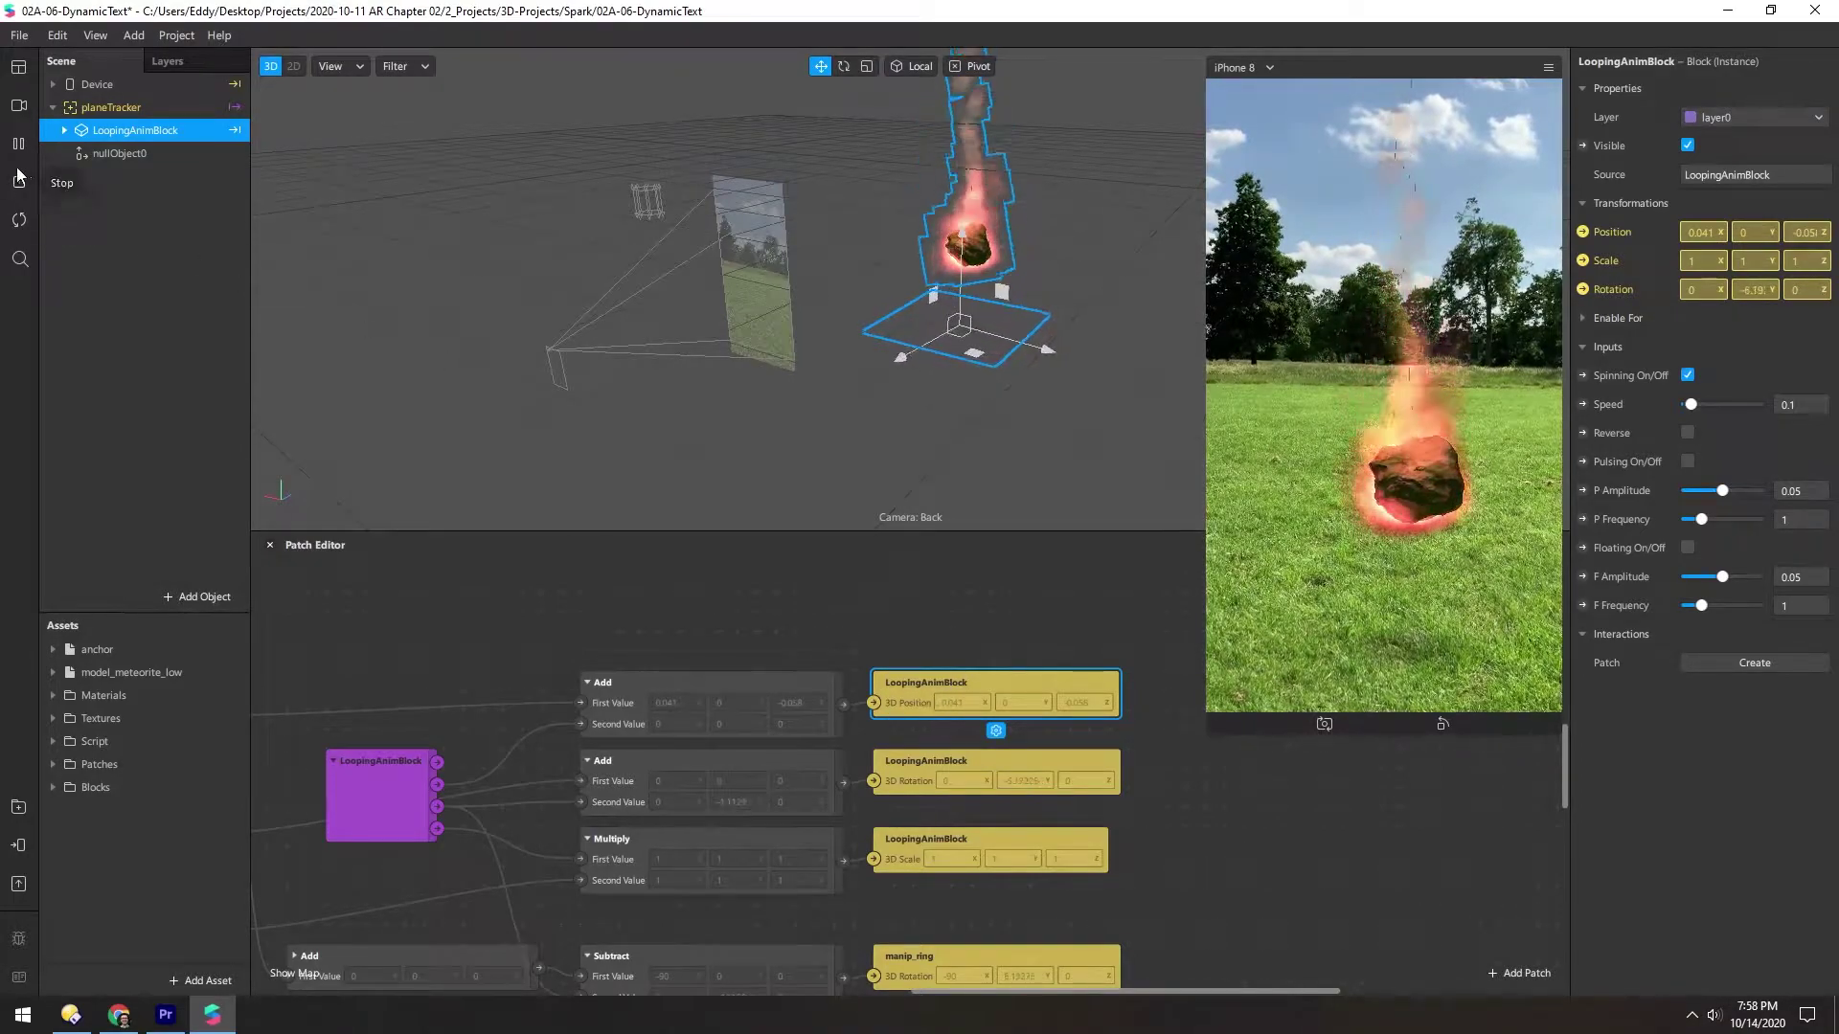
pyautogui.click(115, 153)
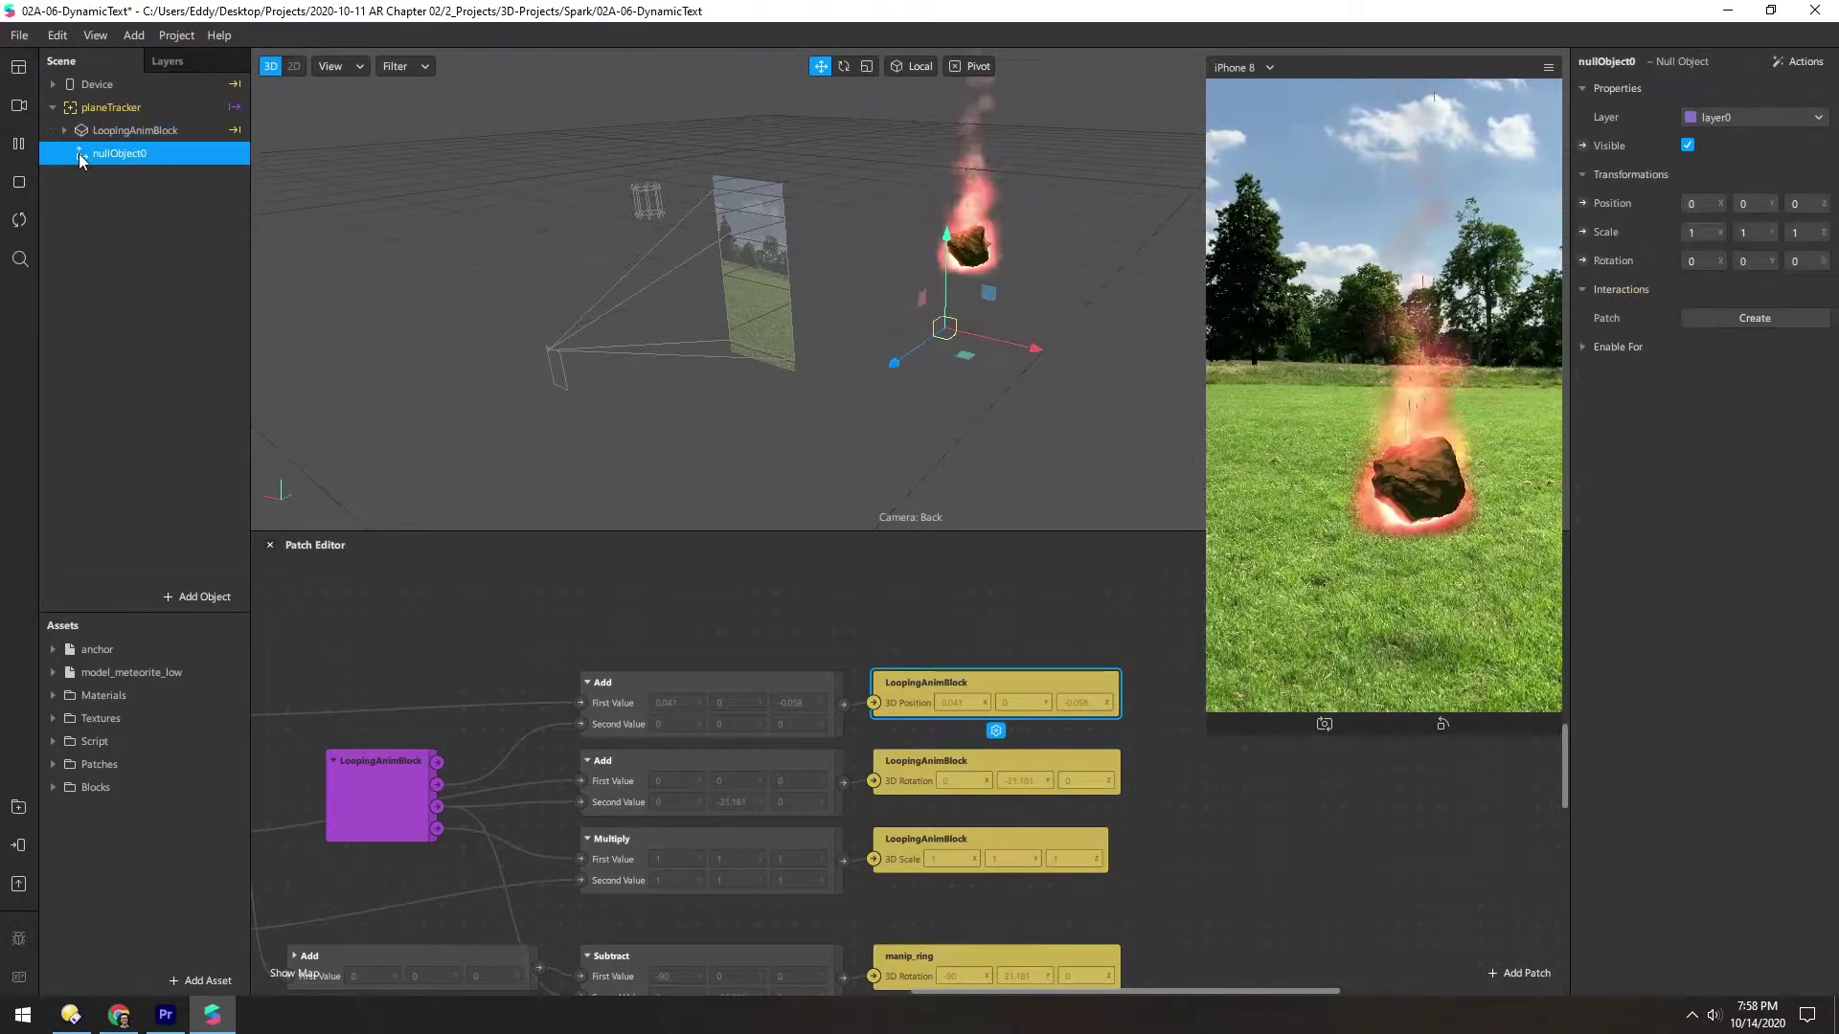
pyautogui.click(1582, 203)
pyautogui.moveTo(985, 797); pyautogui.dragTo(899, 609)
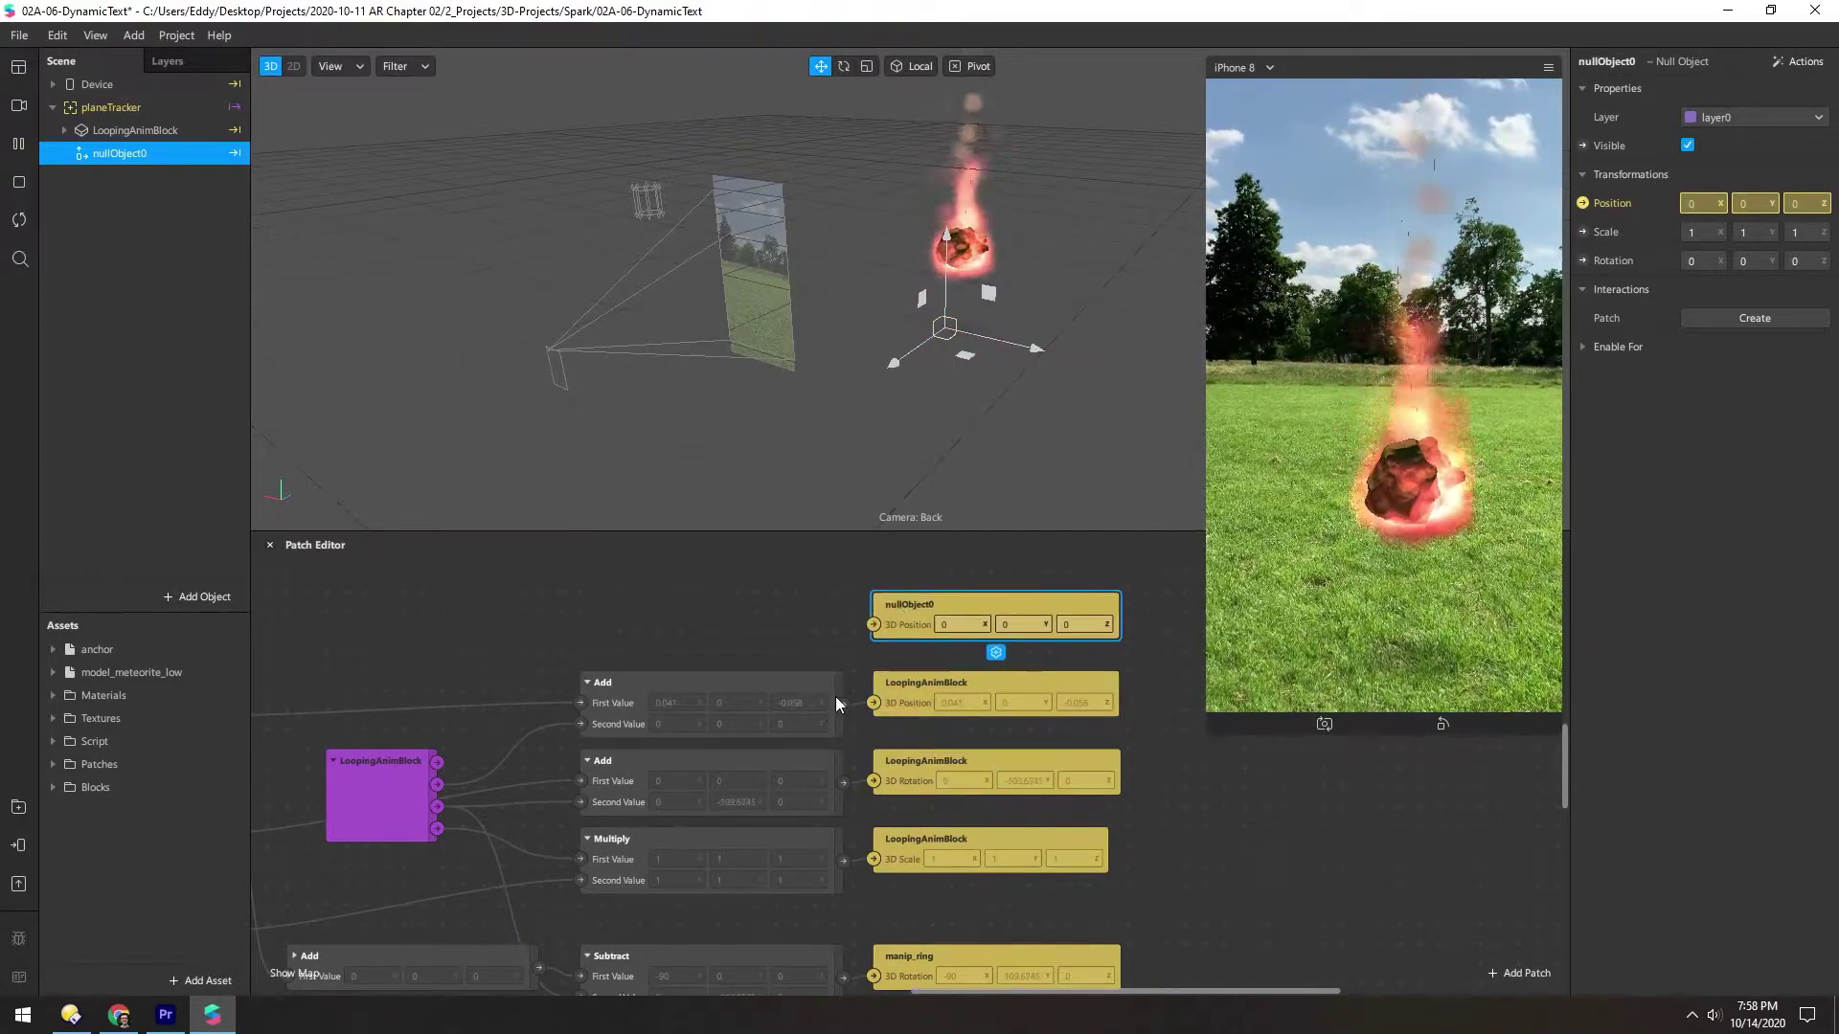
pyautogui.moveTo(839, 704); pyautogui.dragTo(872, 625)
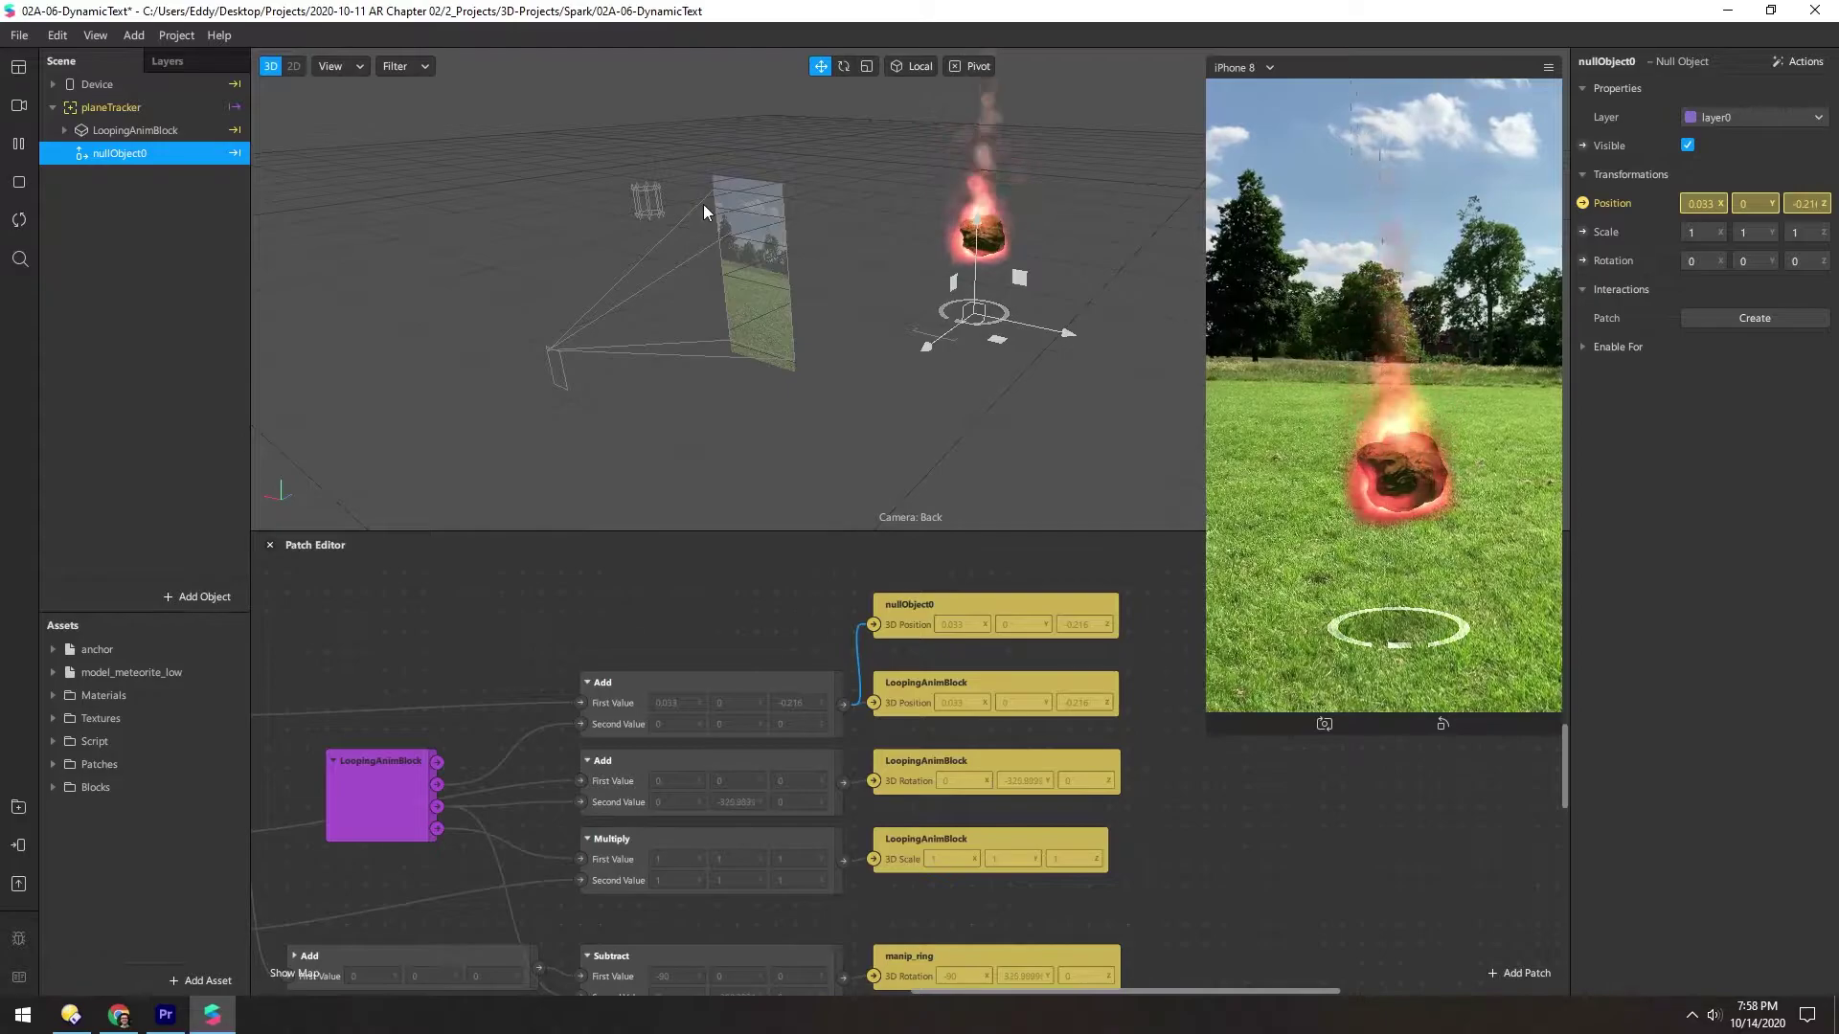
# Step: Add a 3D text object, 3dText0, inside nullObject0
pyautogui.rightClick(111, 155)
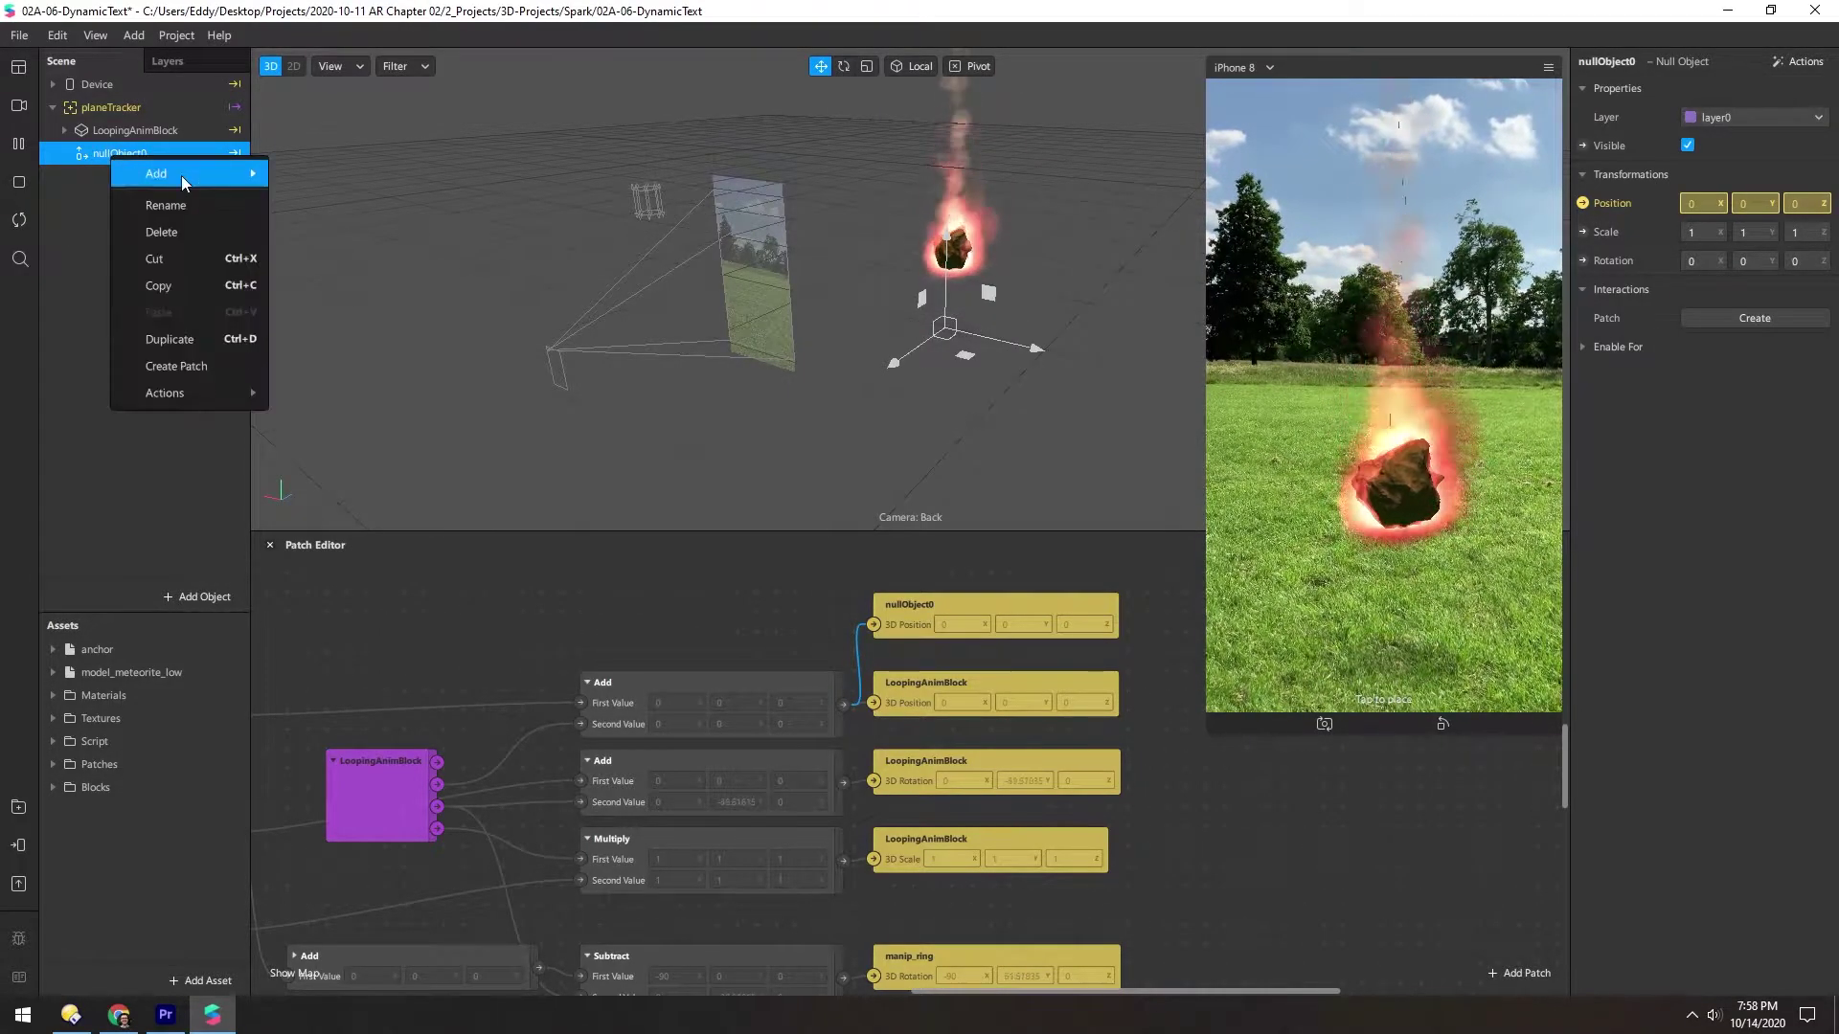
pyautogui.moveTo(181, 175)
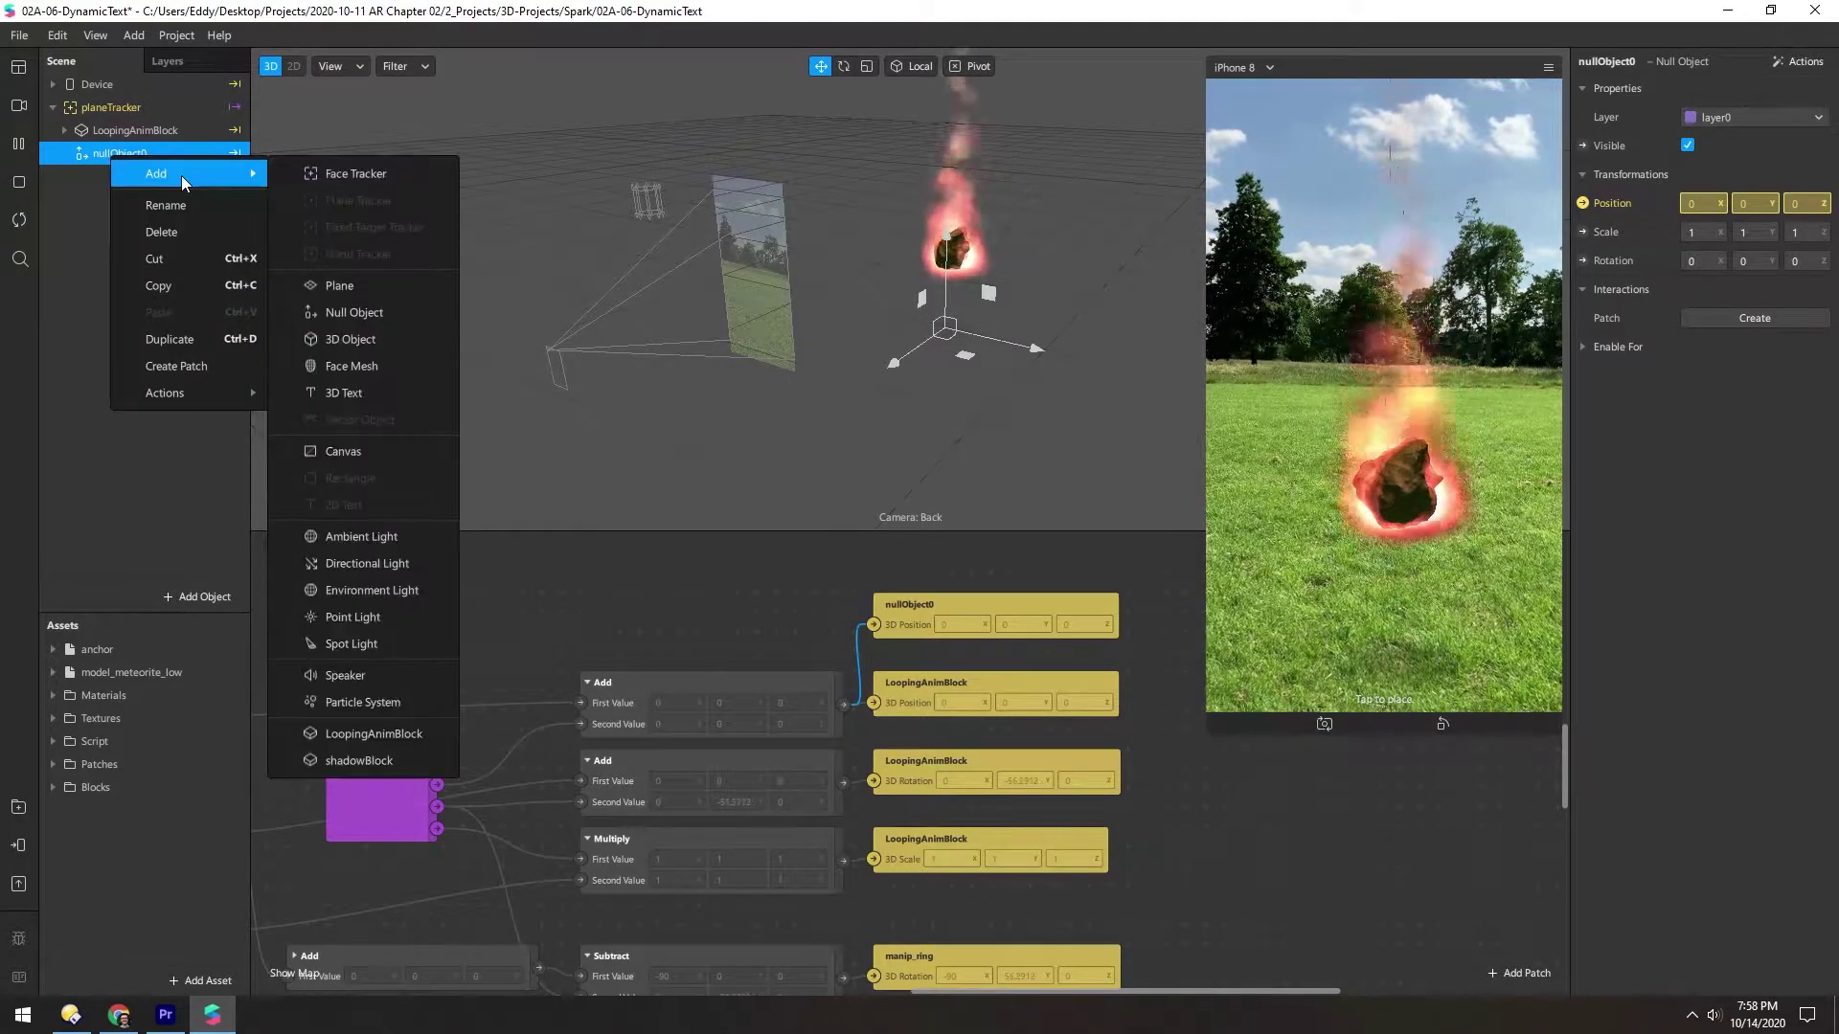
pyautogui.click(337, 392)
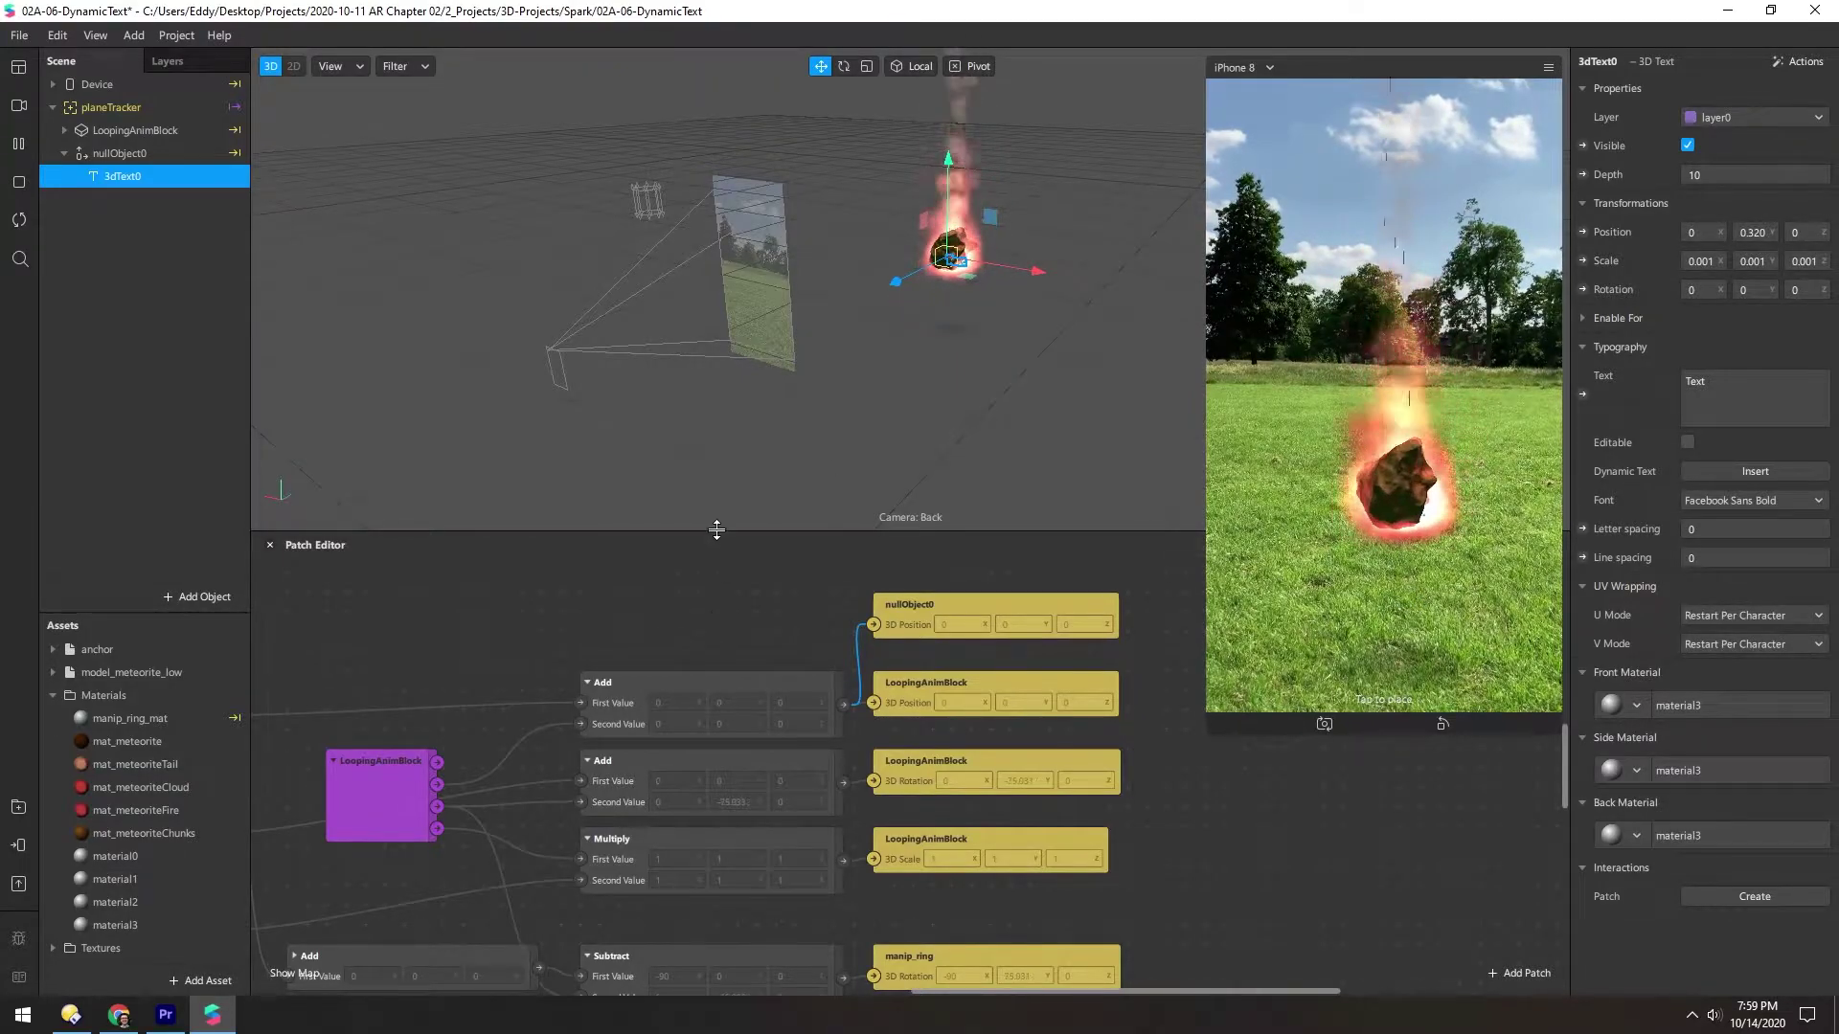
# Step: Move 3dText0 up and left of the meteorite to about -0.16, 0.455, 0.177
pyautogui.moveTo(716, 530); pyautogui.dragTo(714, 866)
pyautogui.scroll(3, 979, 402)
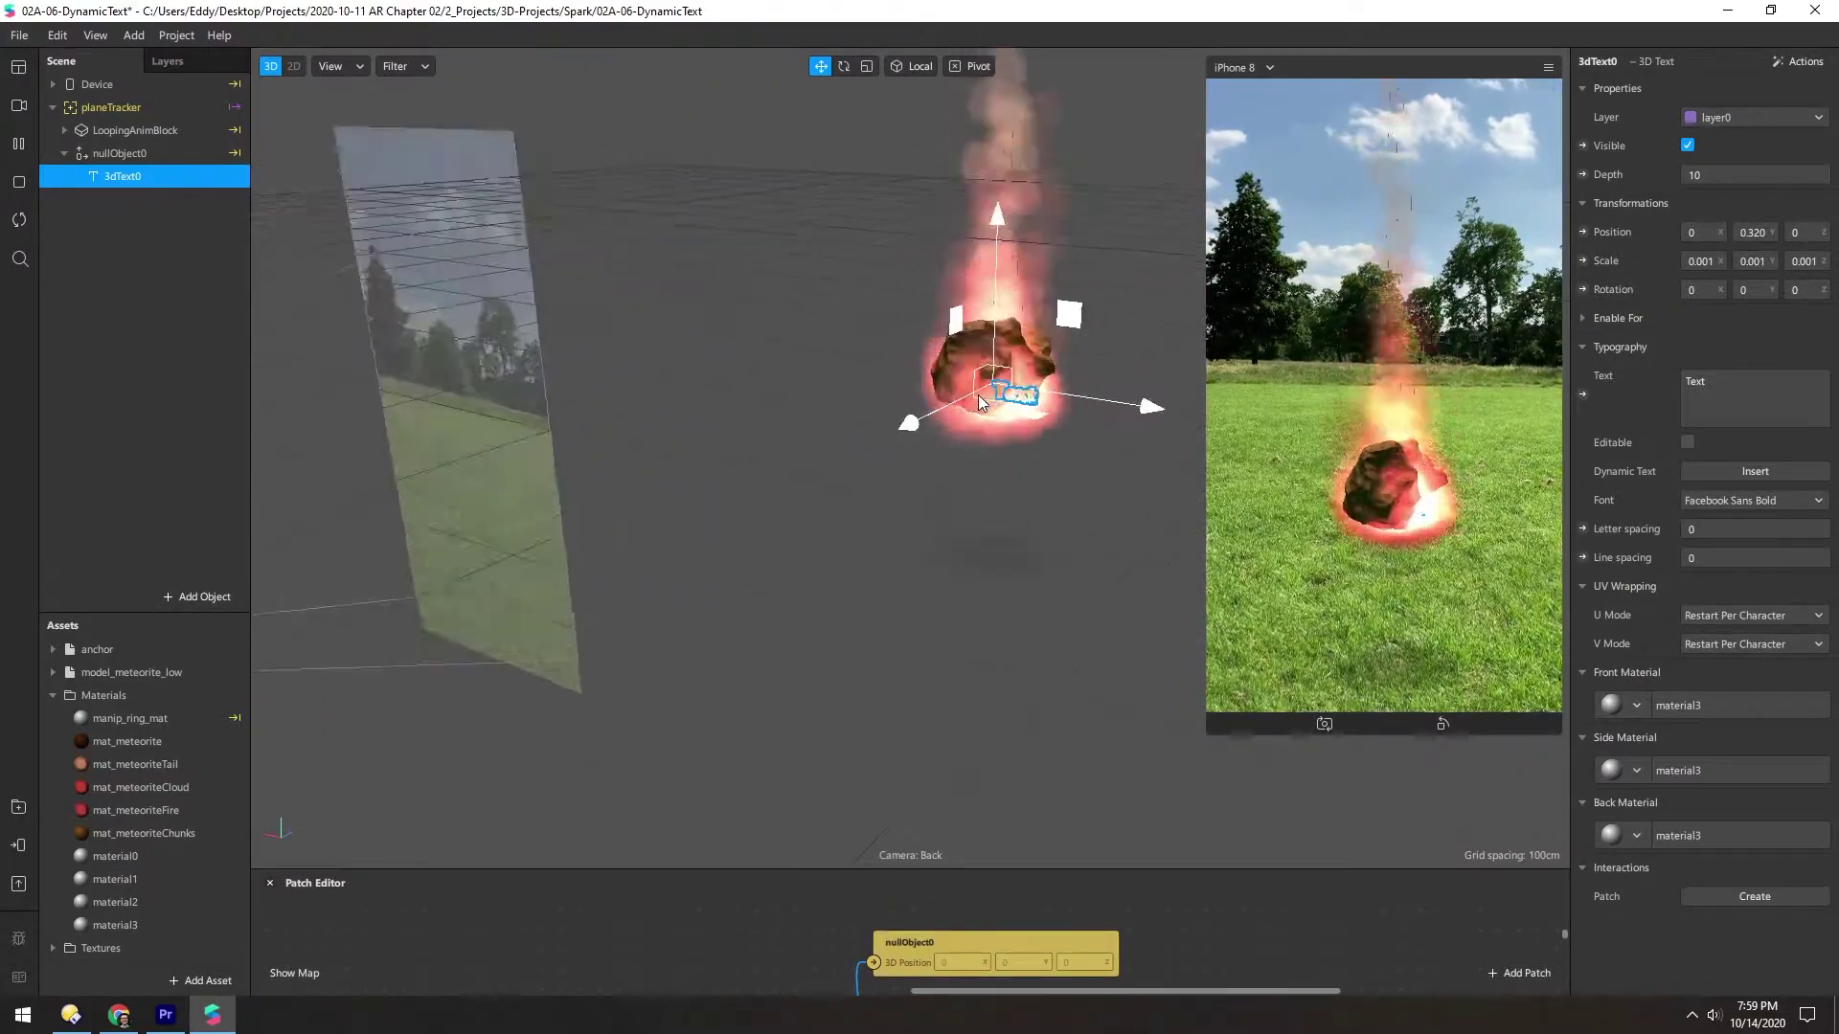
pyautogui.scroll(2, 979, 402)
pyautogui.scroll(5, 857, 361)
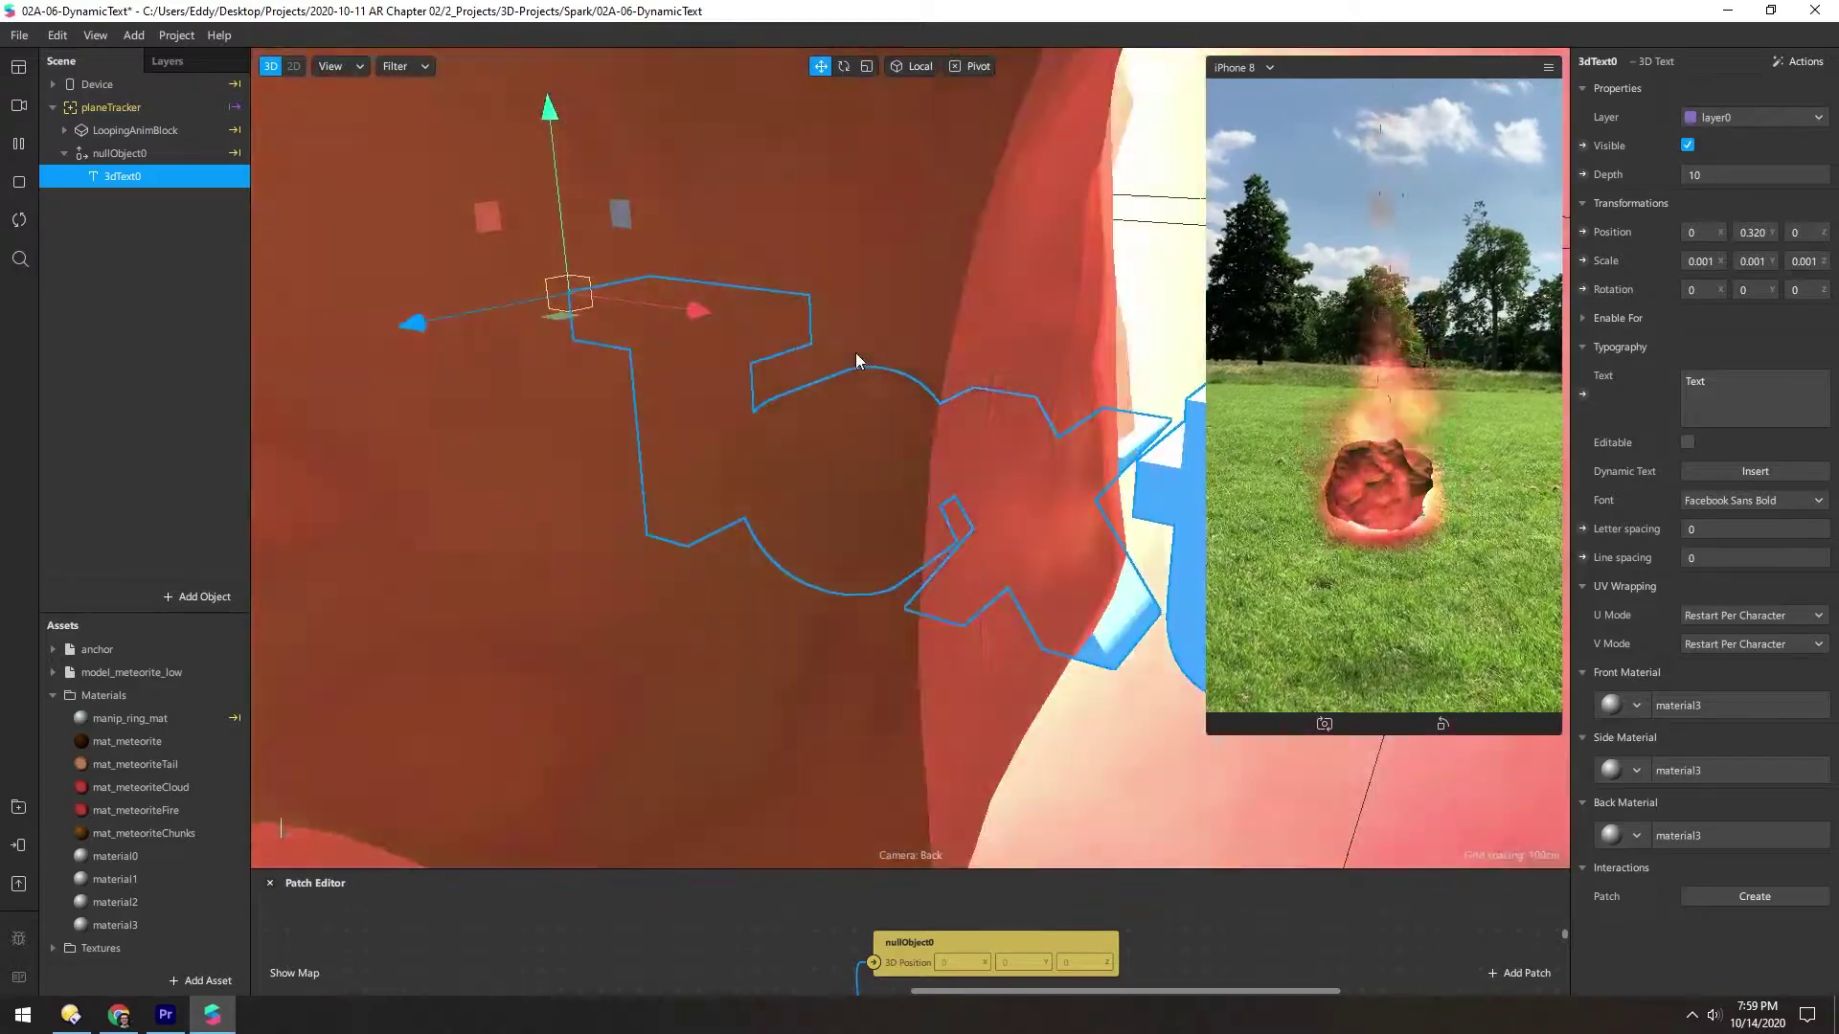
pyautogui.scroll(-5, 858, 361)
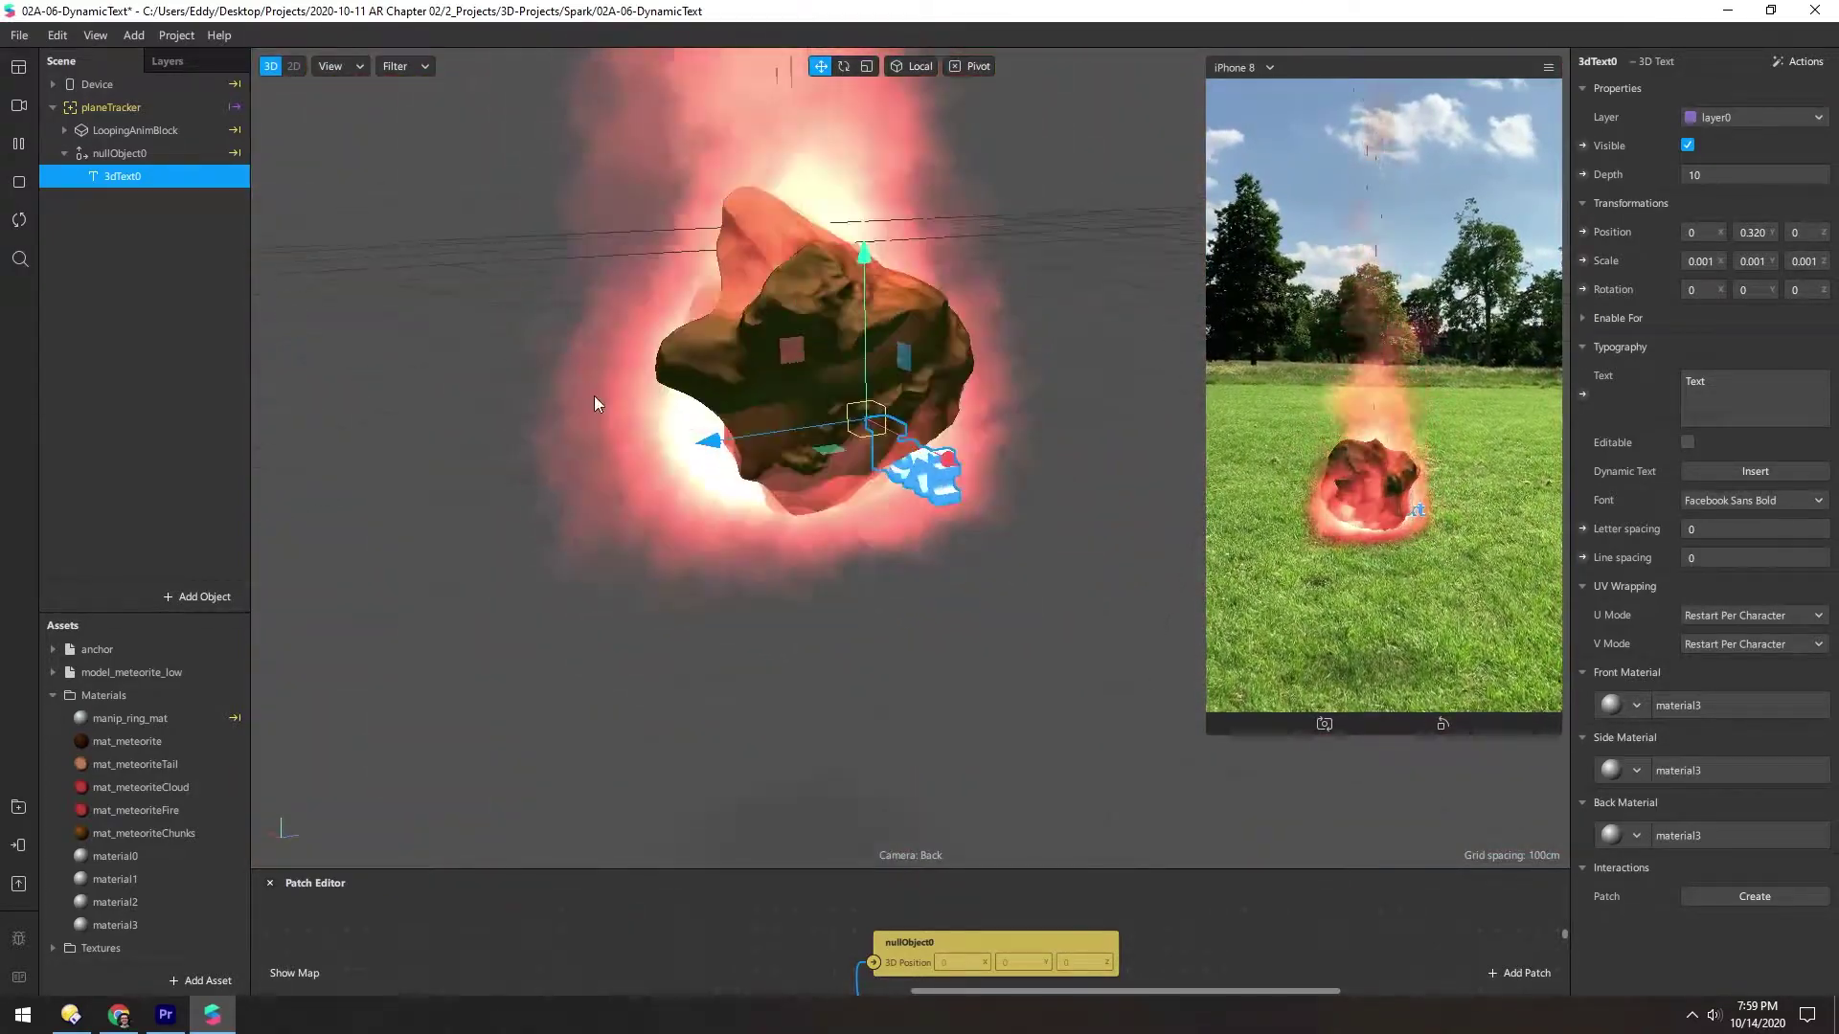
pyautogui.moveTo(709, 440); pyautogui.dragTo(413, 449)
pyautogui.moveTo(414, 448); pyautogui.dragTo(952, 402, button='right')
pyautogui.moveTo(919, 407); pyautogui.dragTo(700, 205)
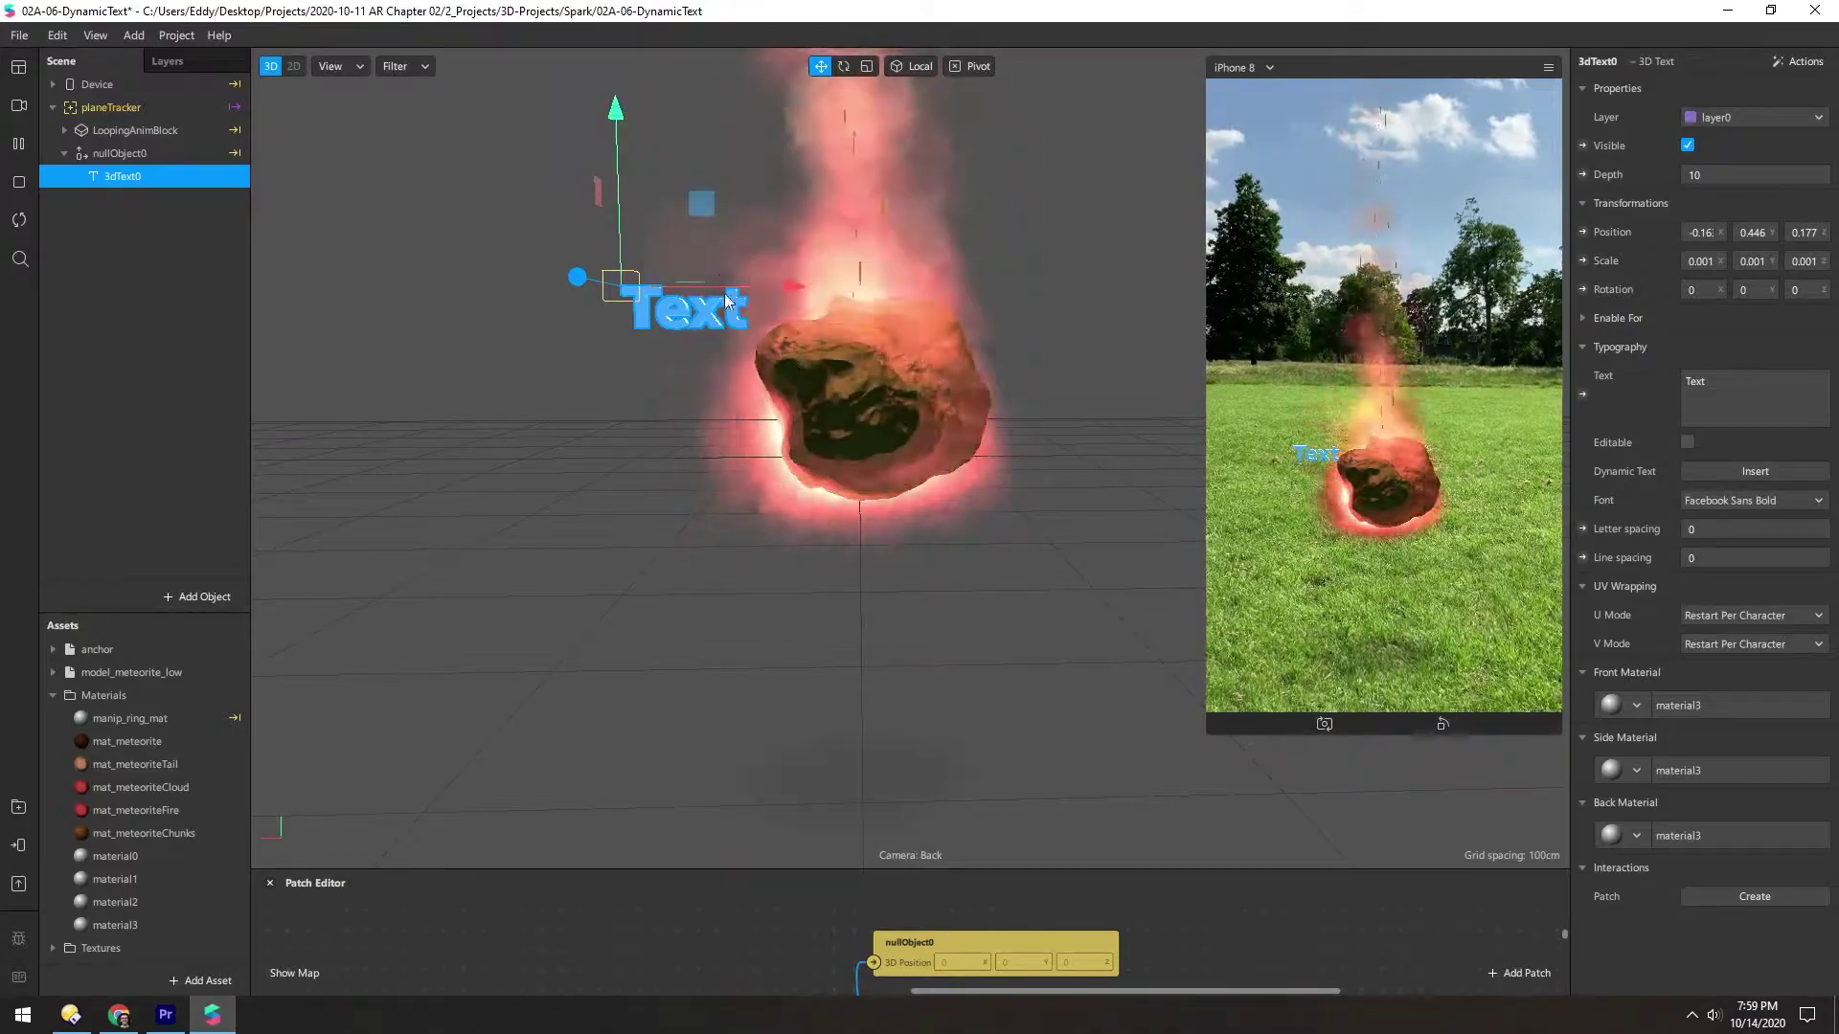
pyautogui.moveTo(724, 302); pyautogui.dragTo(724, 286)
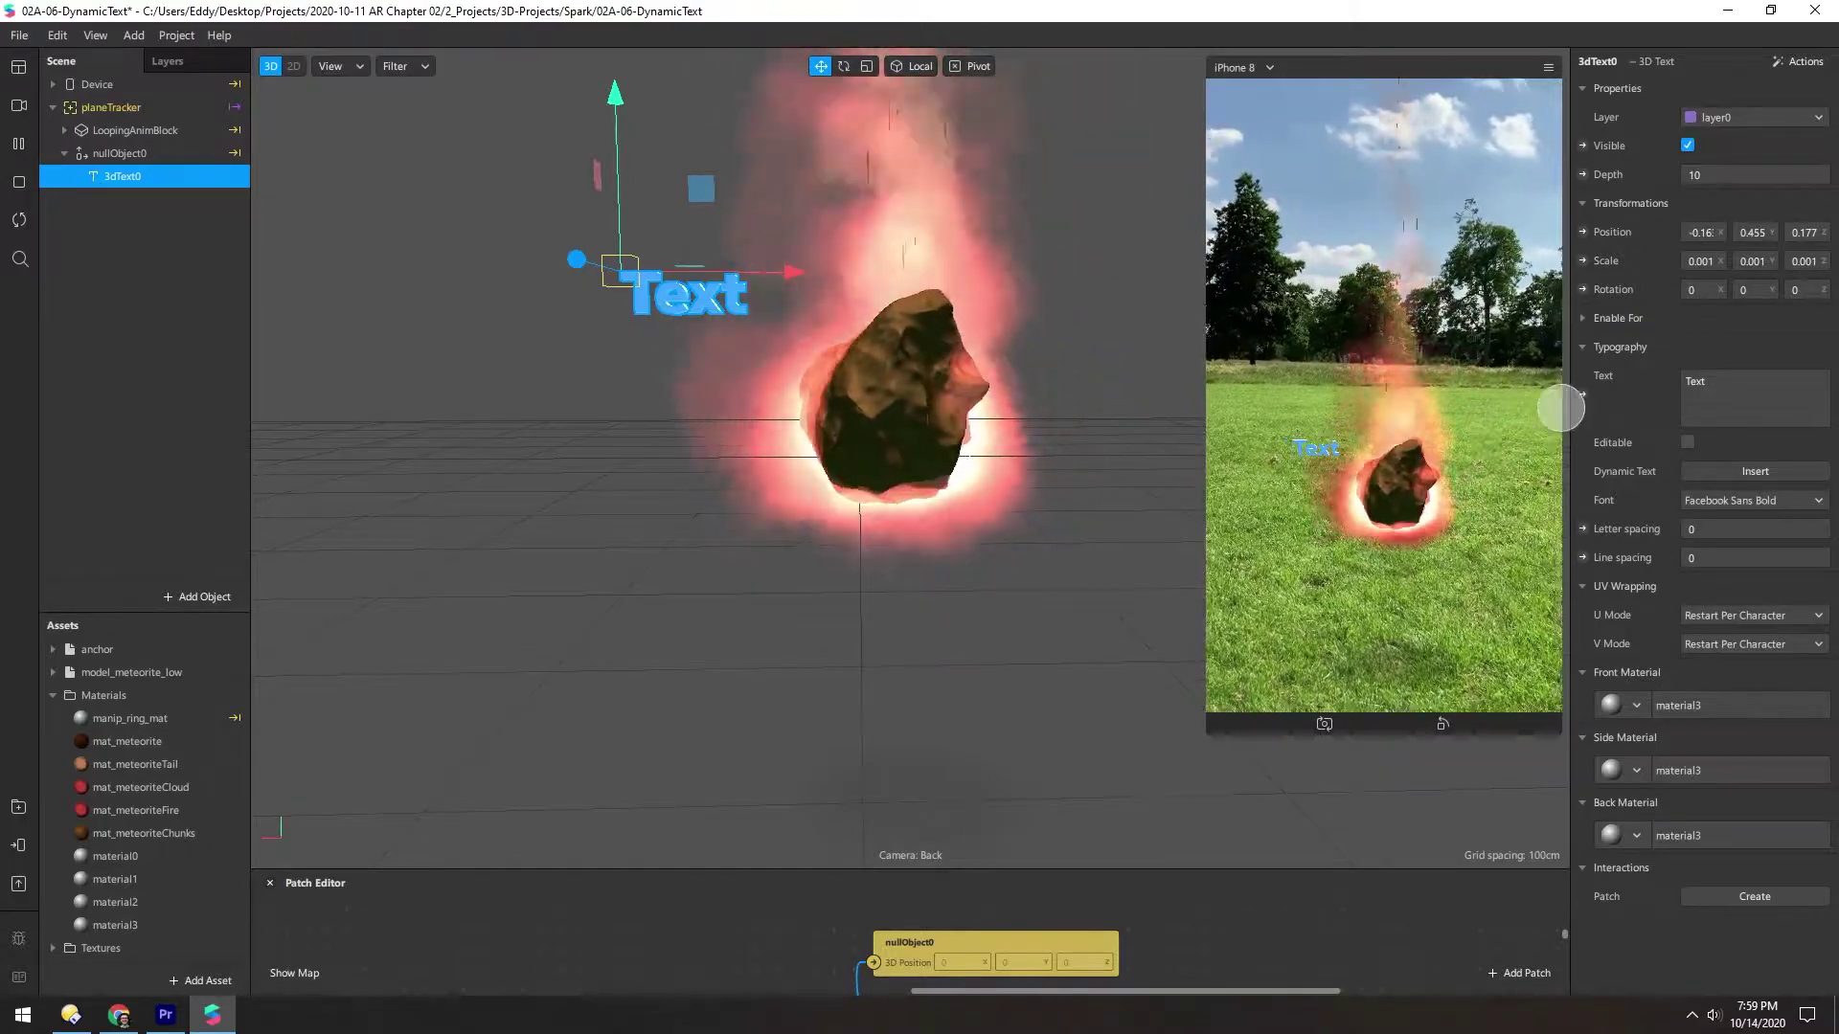
# Step: Replace the placeholder 'Text' with the dynamic Current City value, displaying London
pyautogui.click(1701, 400)
pyautogui.hotkey('ctrl', 'a')
pyautogui.press('BackSpace')
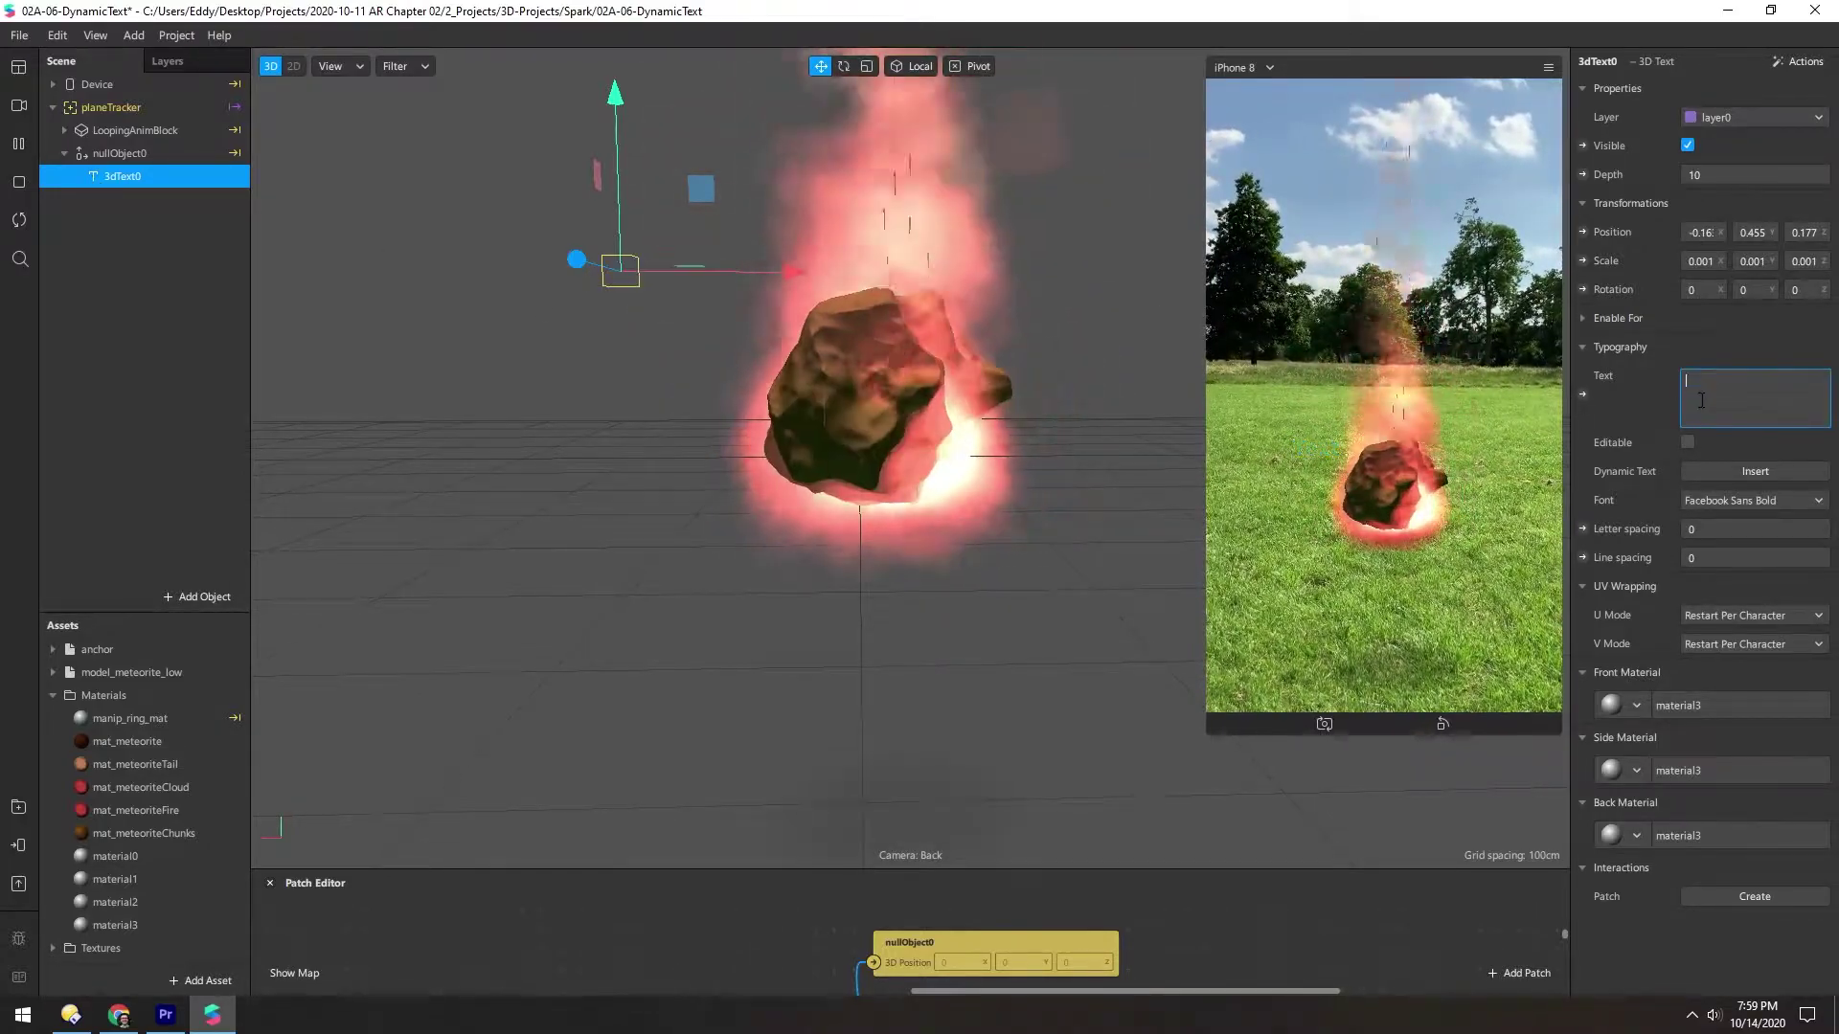
pyautogui.click(1743, 469)
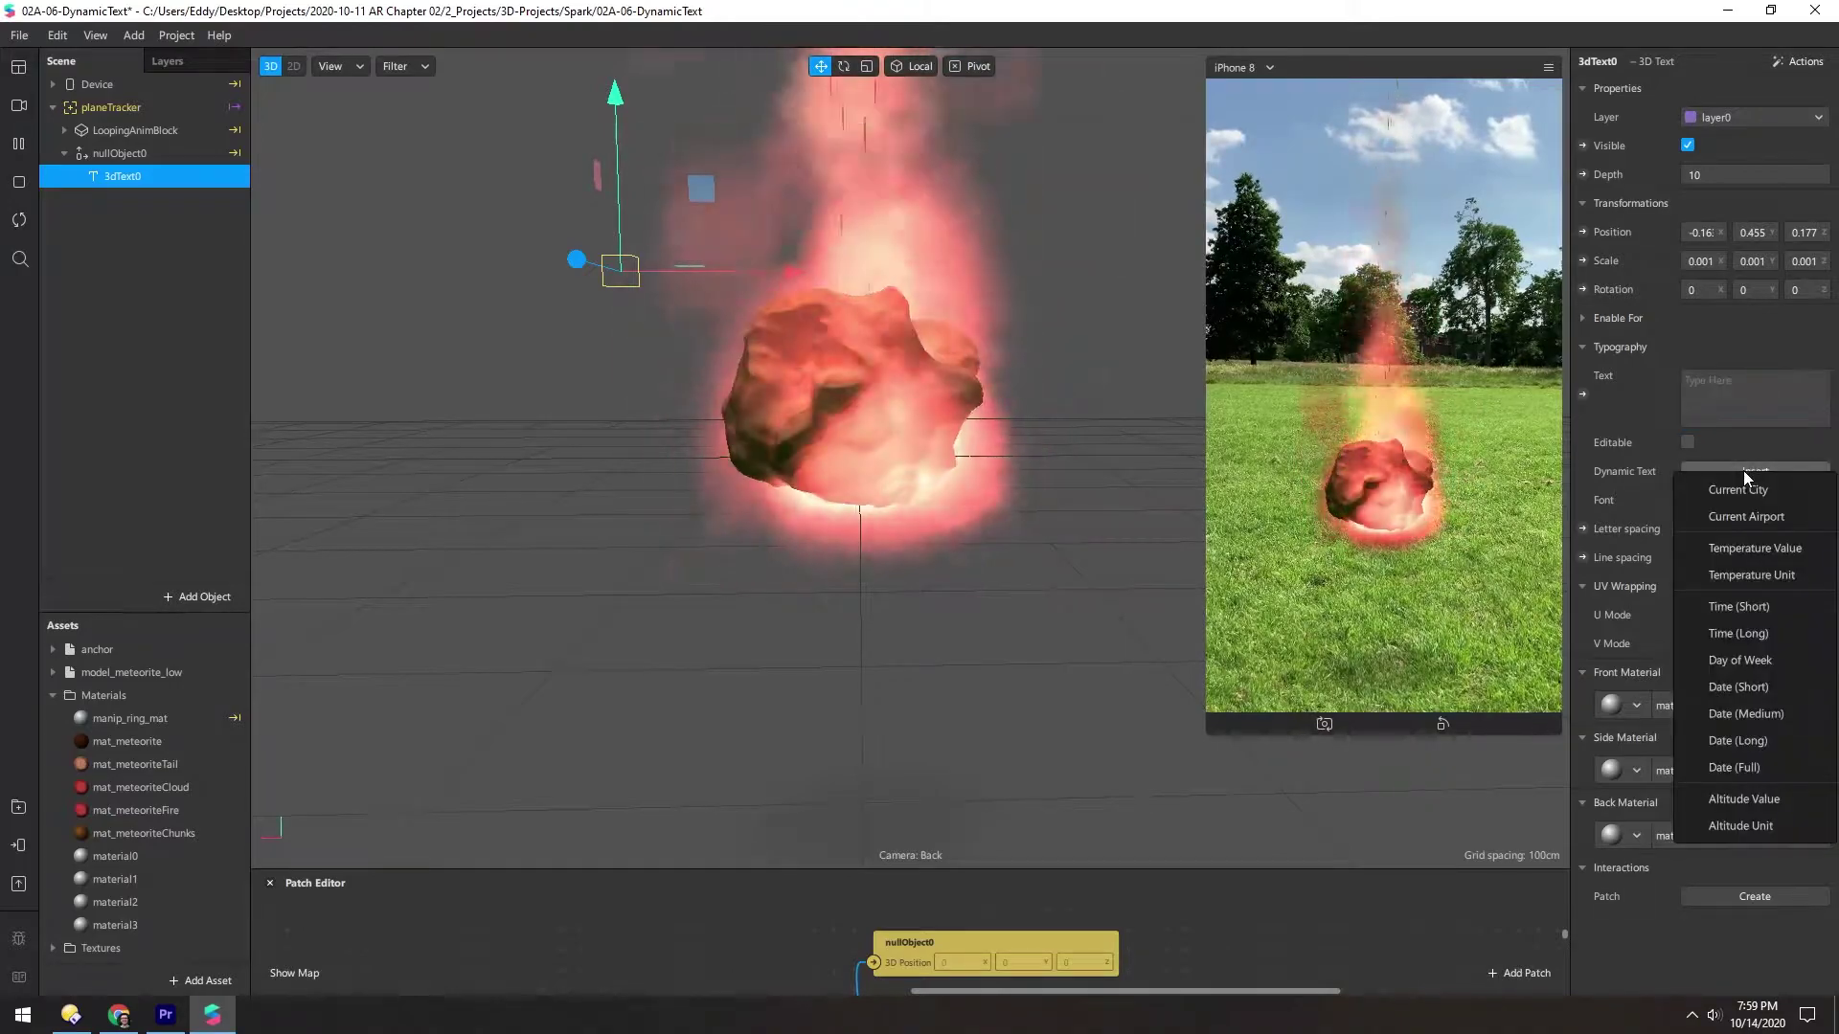
pyautogui.click(1722, 490)
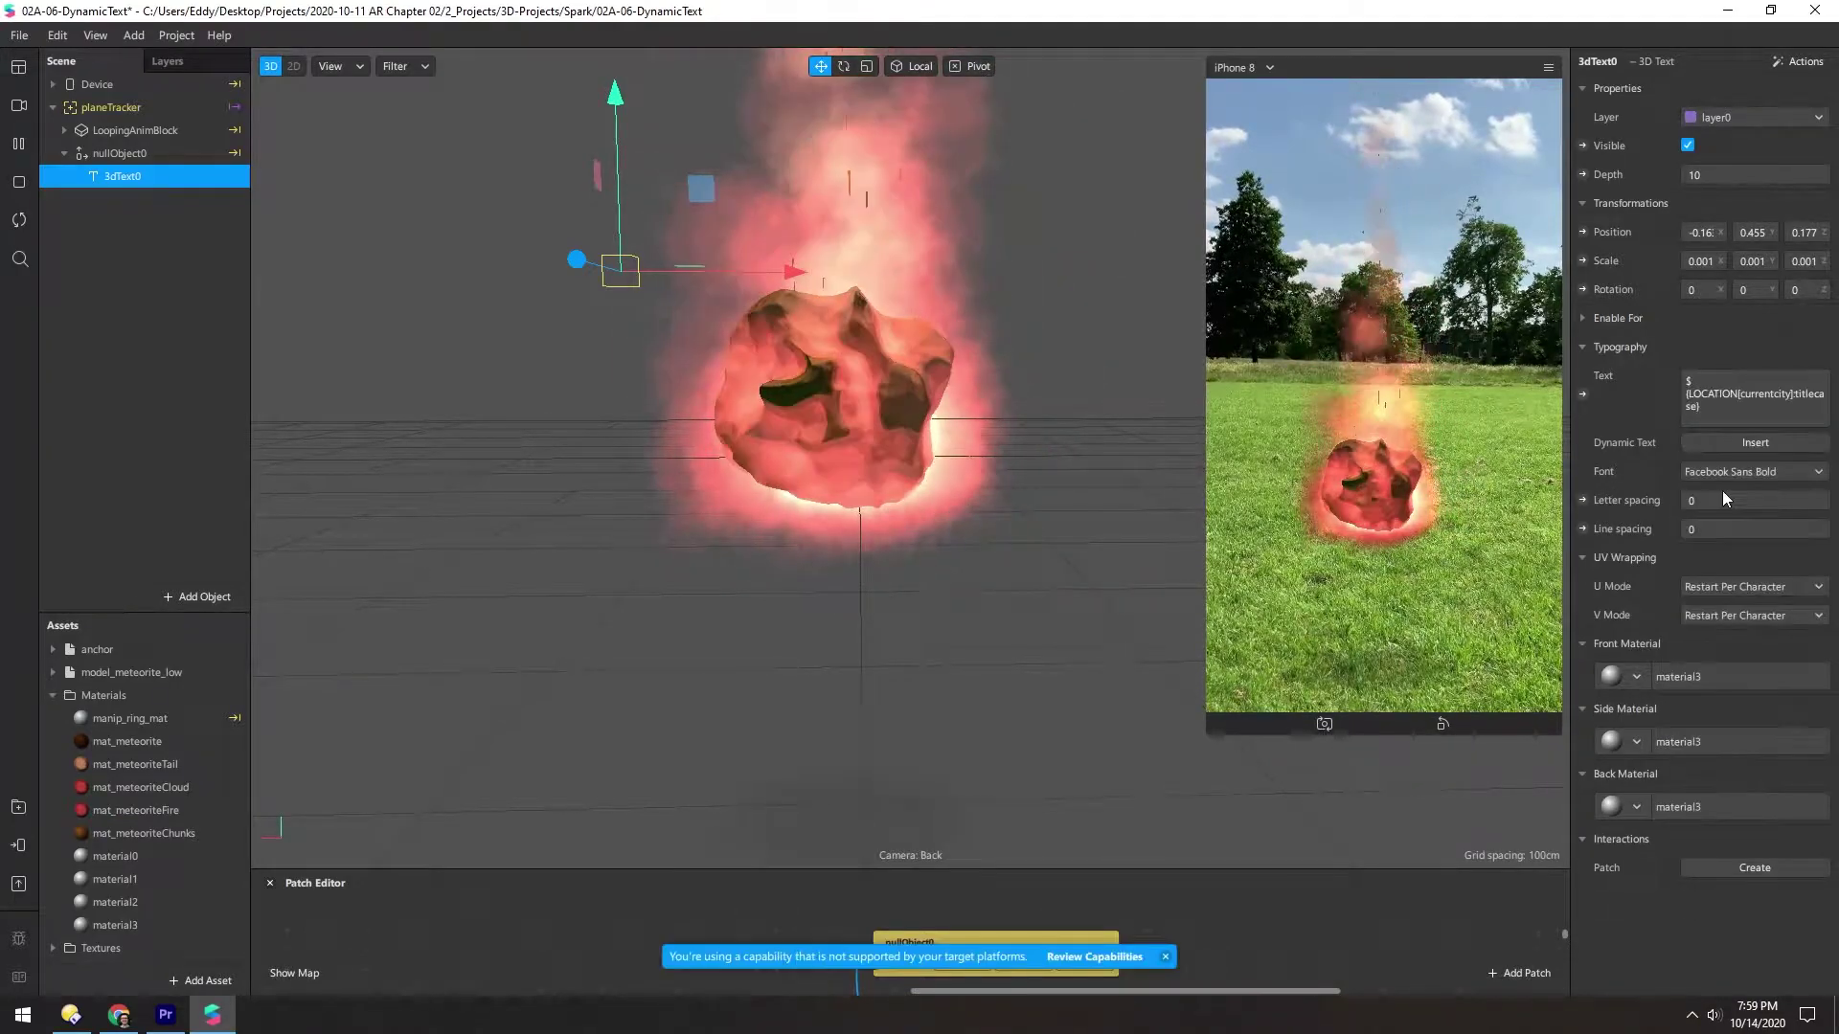
pyautogui.moveTo(1568, 414); pyautogui.dragTo(1438, 413)
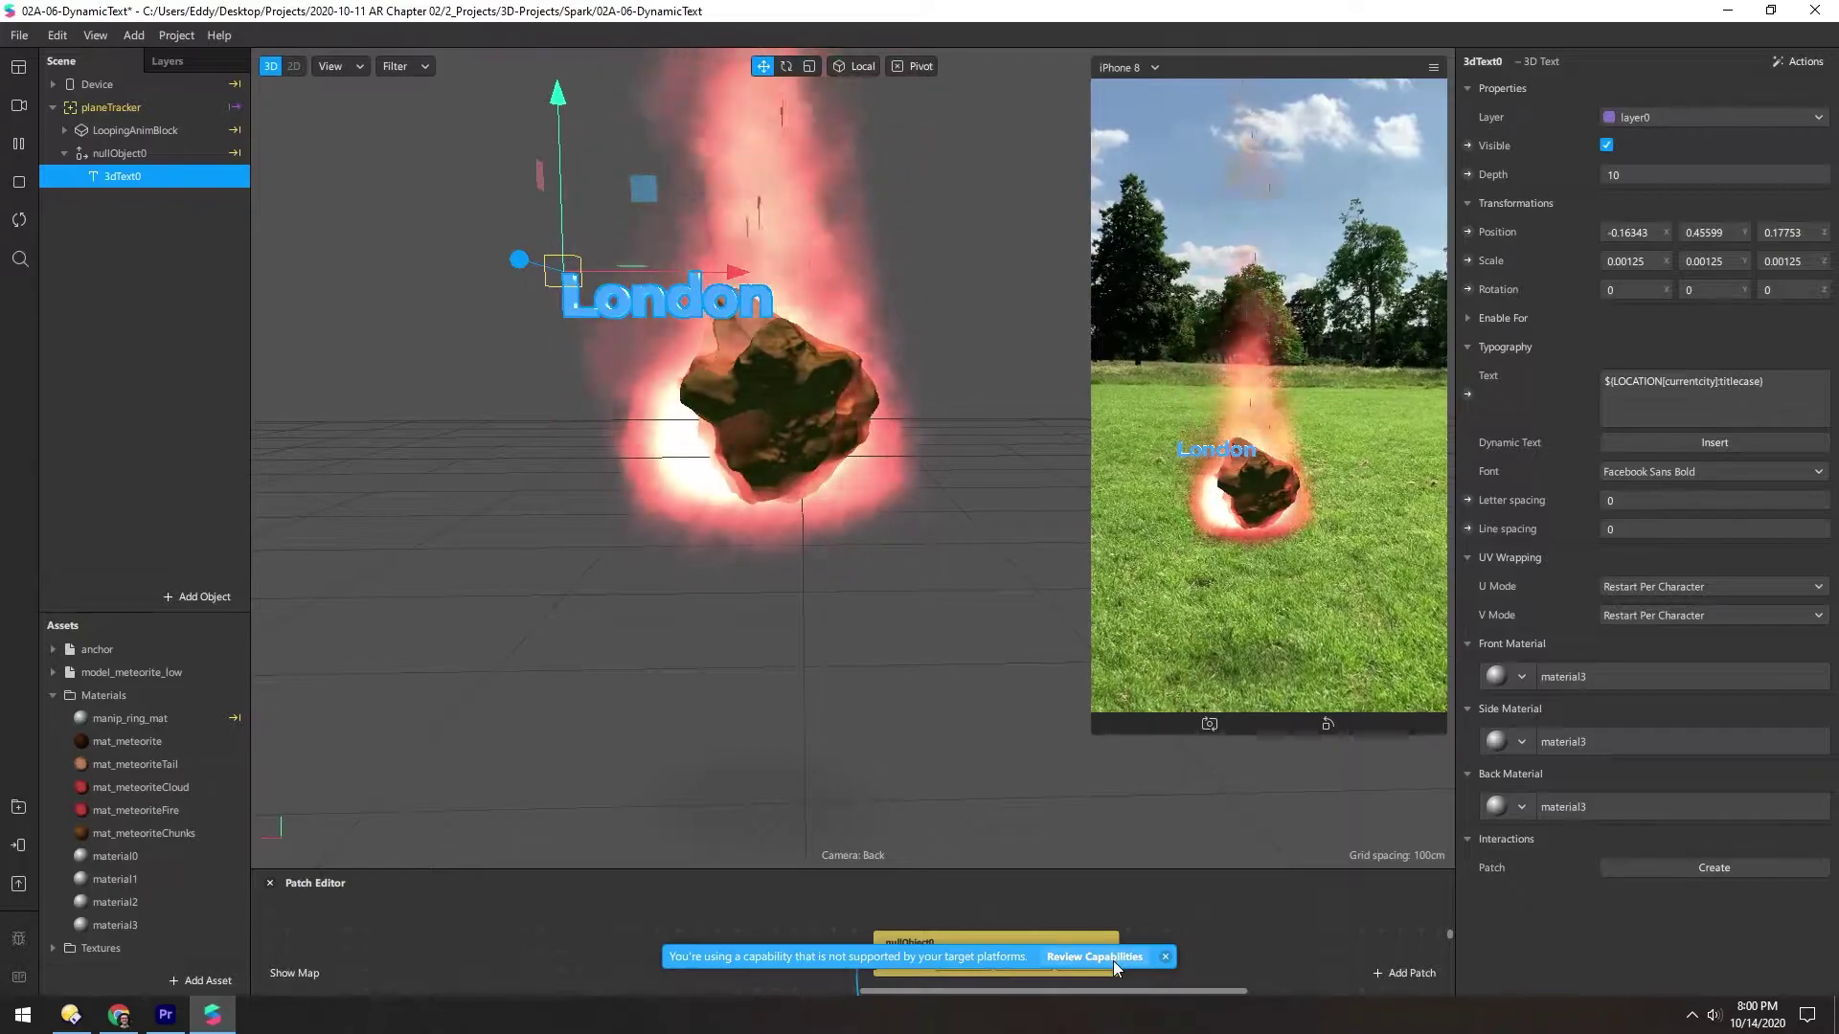
# Step: Check the Dynamic Text capability's Location warning, then reopen the dynamic text insert list
pyautogui.click(1113, 958)
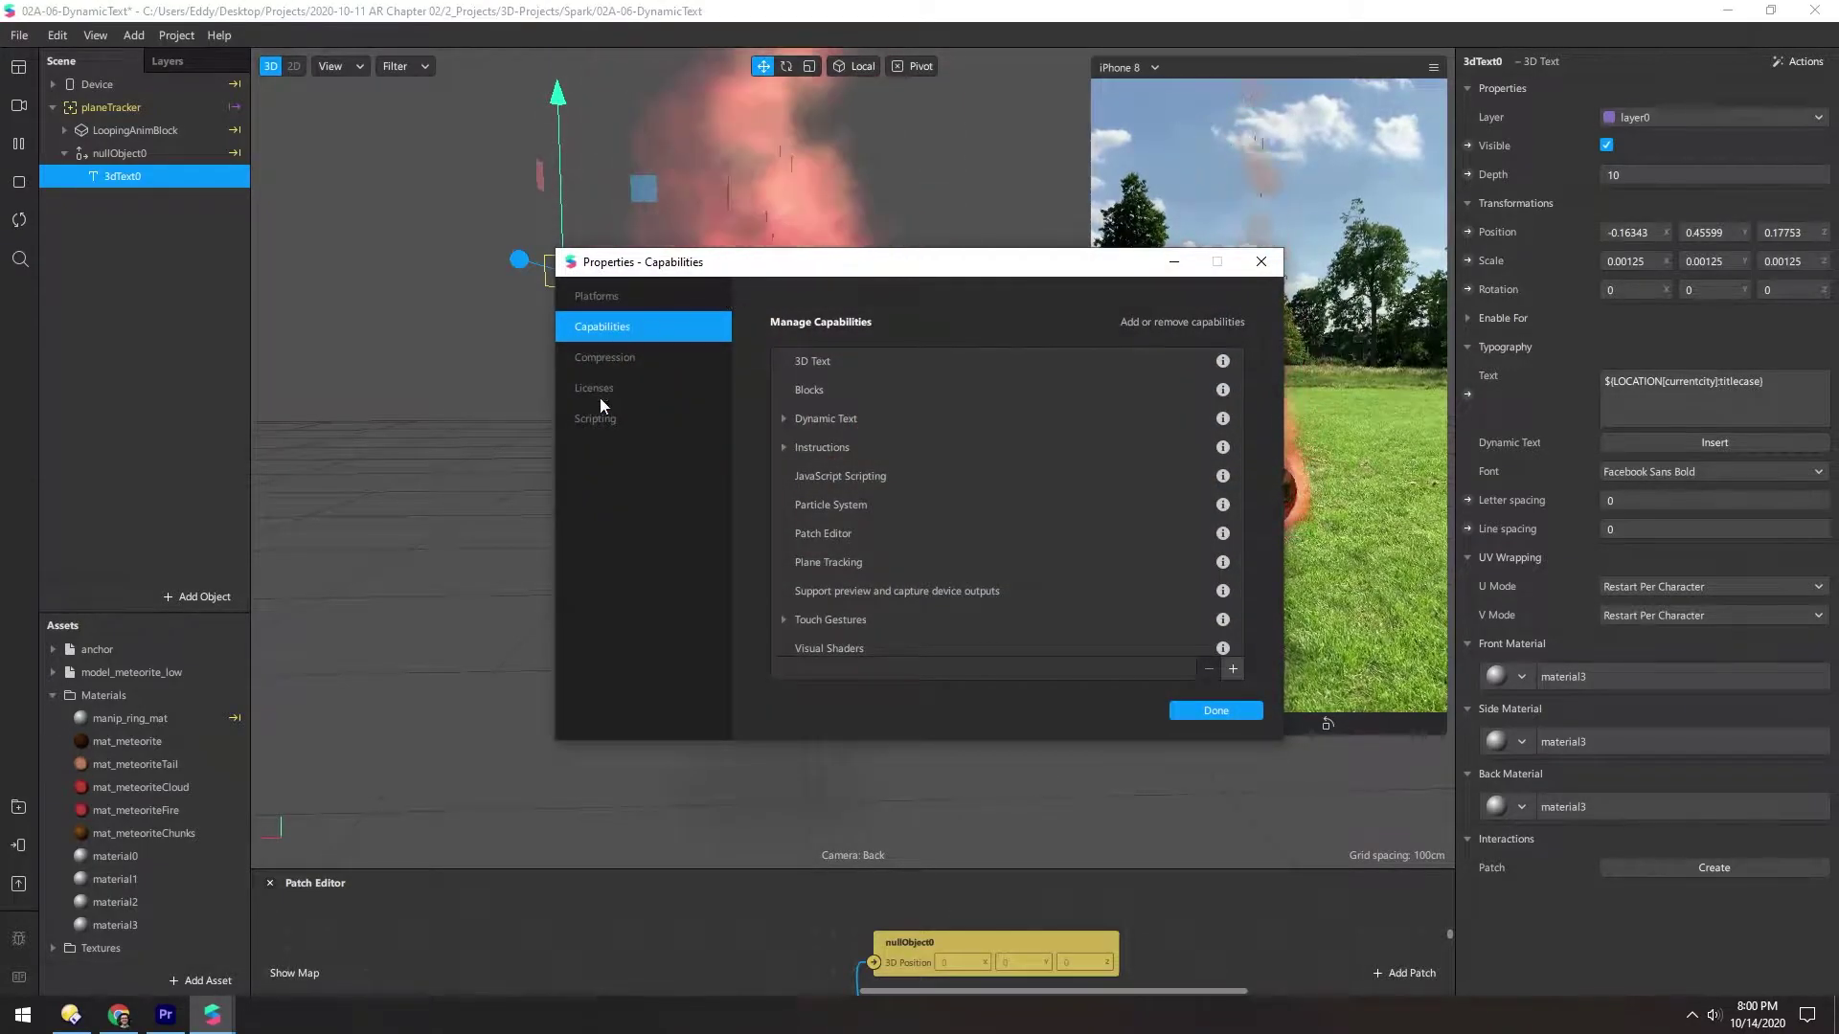
pyautogui.click(783, 418)
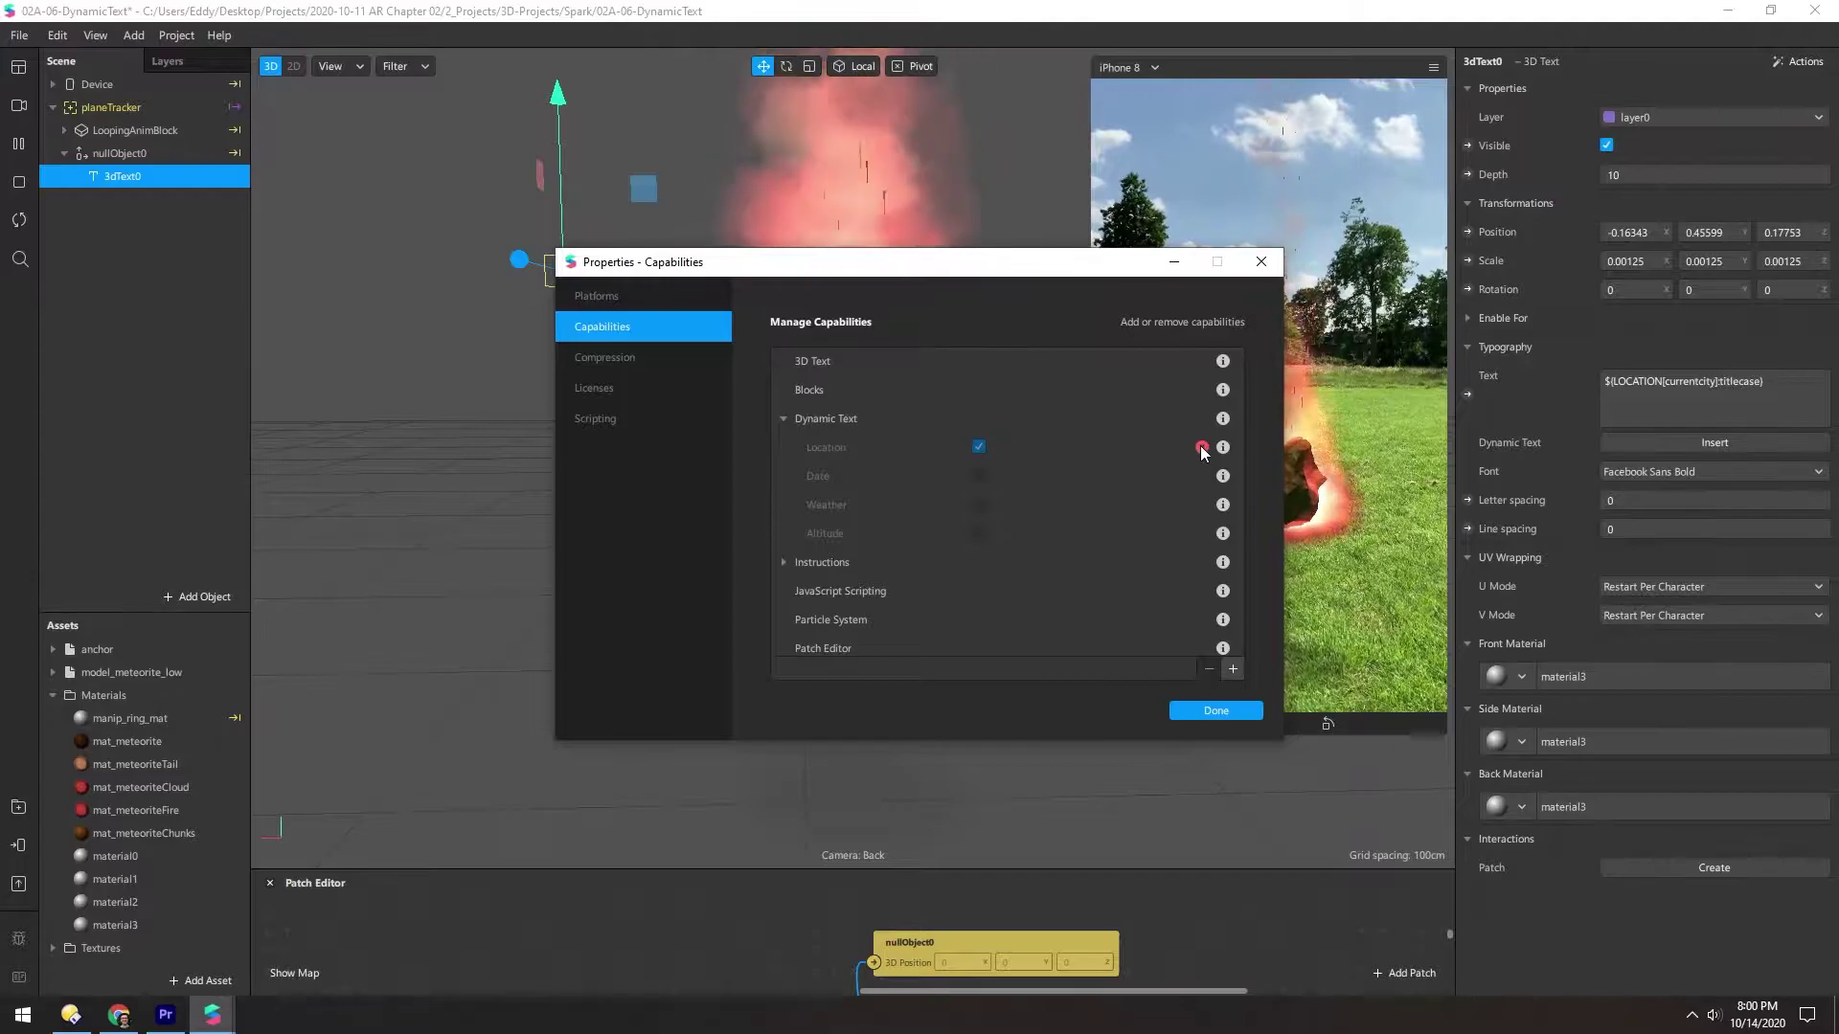
pyautogui.moveTo(1202, 449)
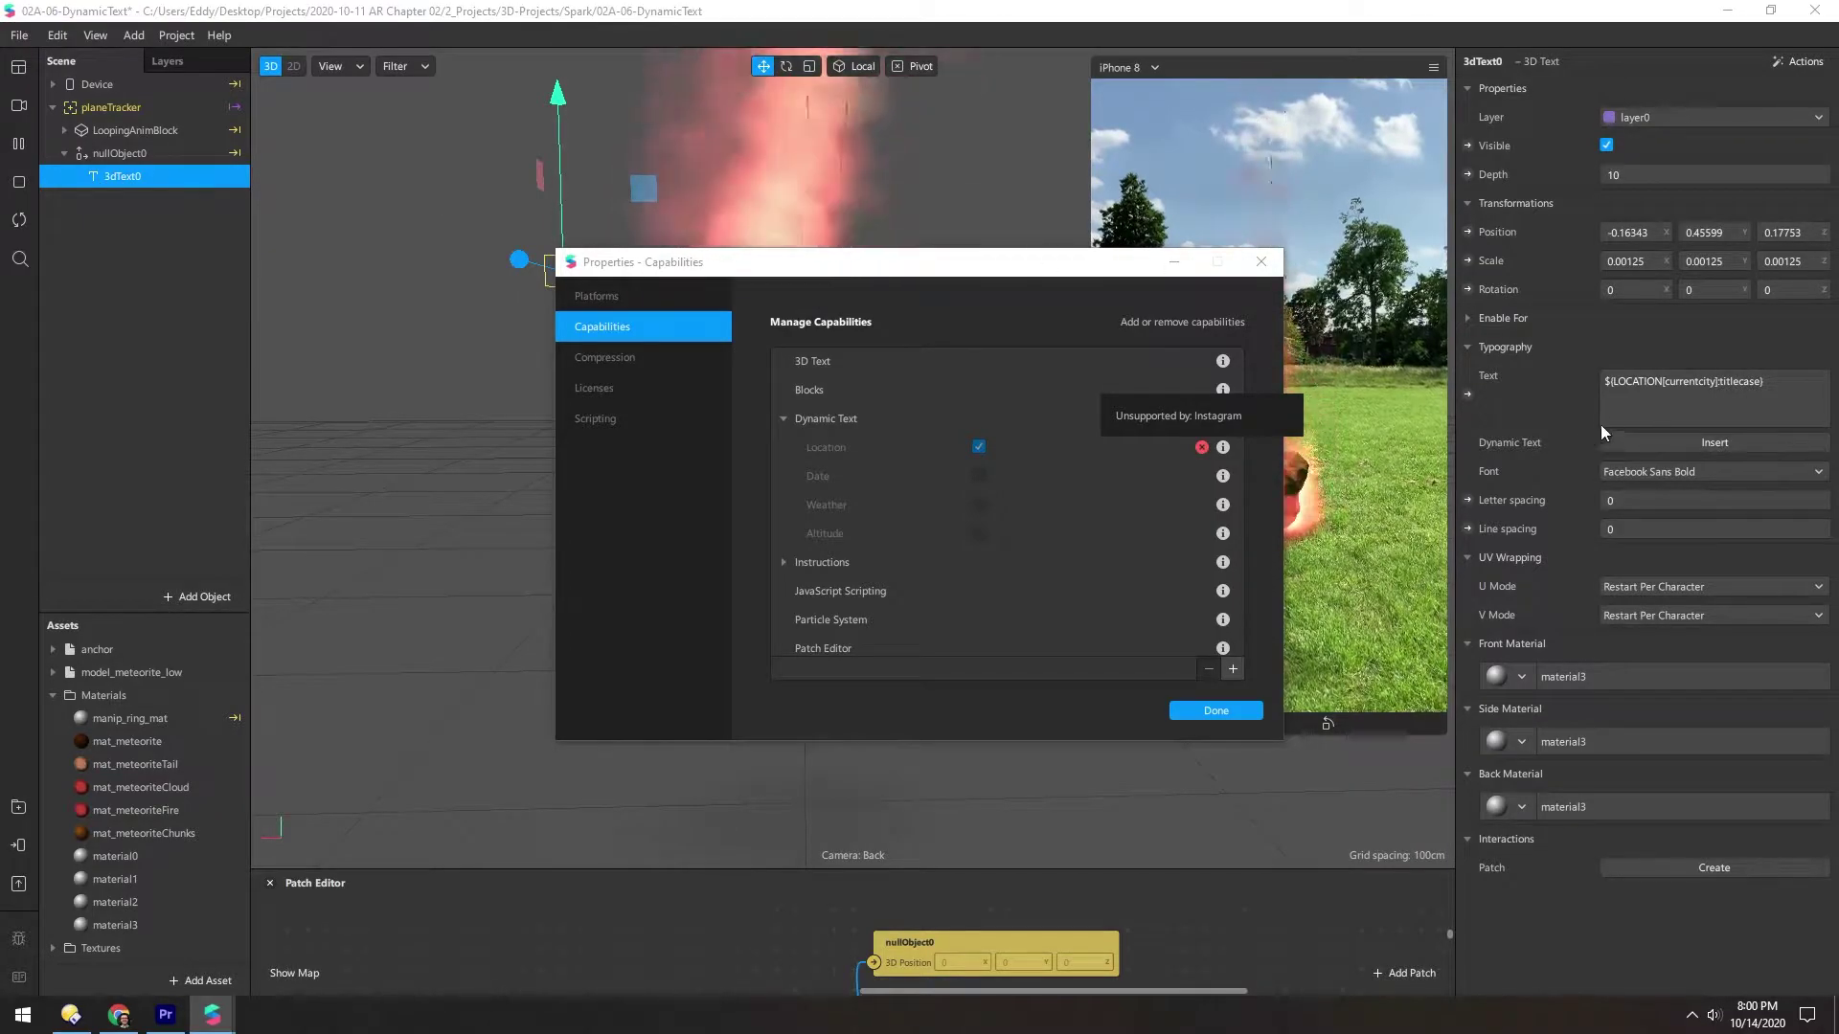
pyautogui.click(1715, 441)
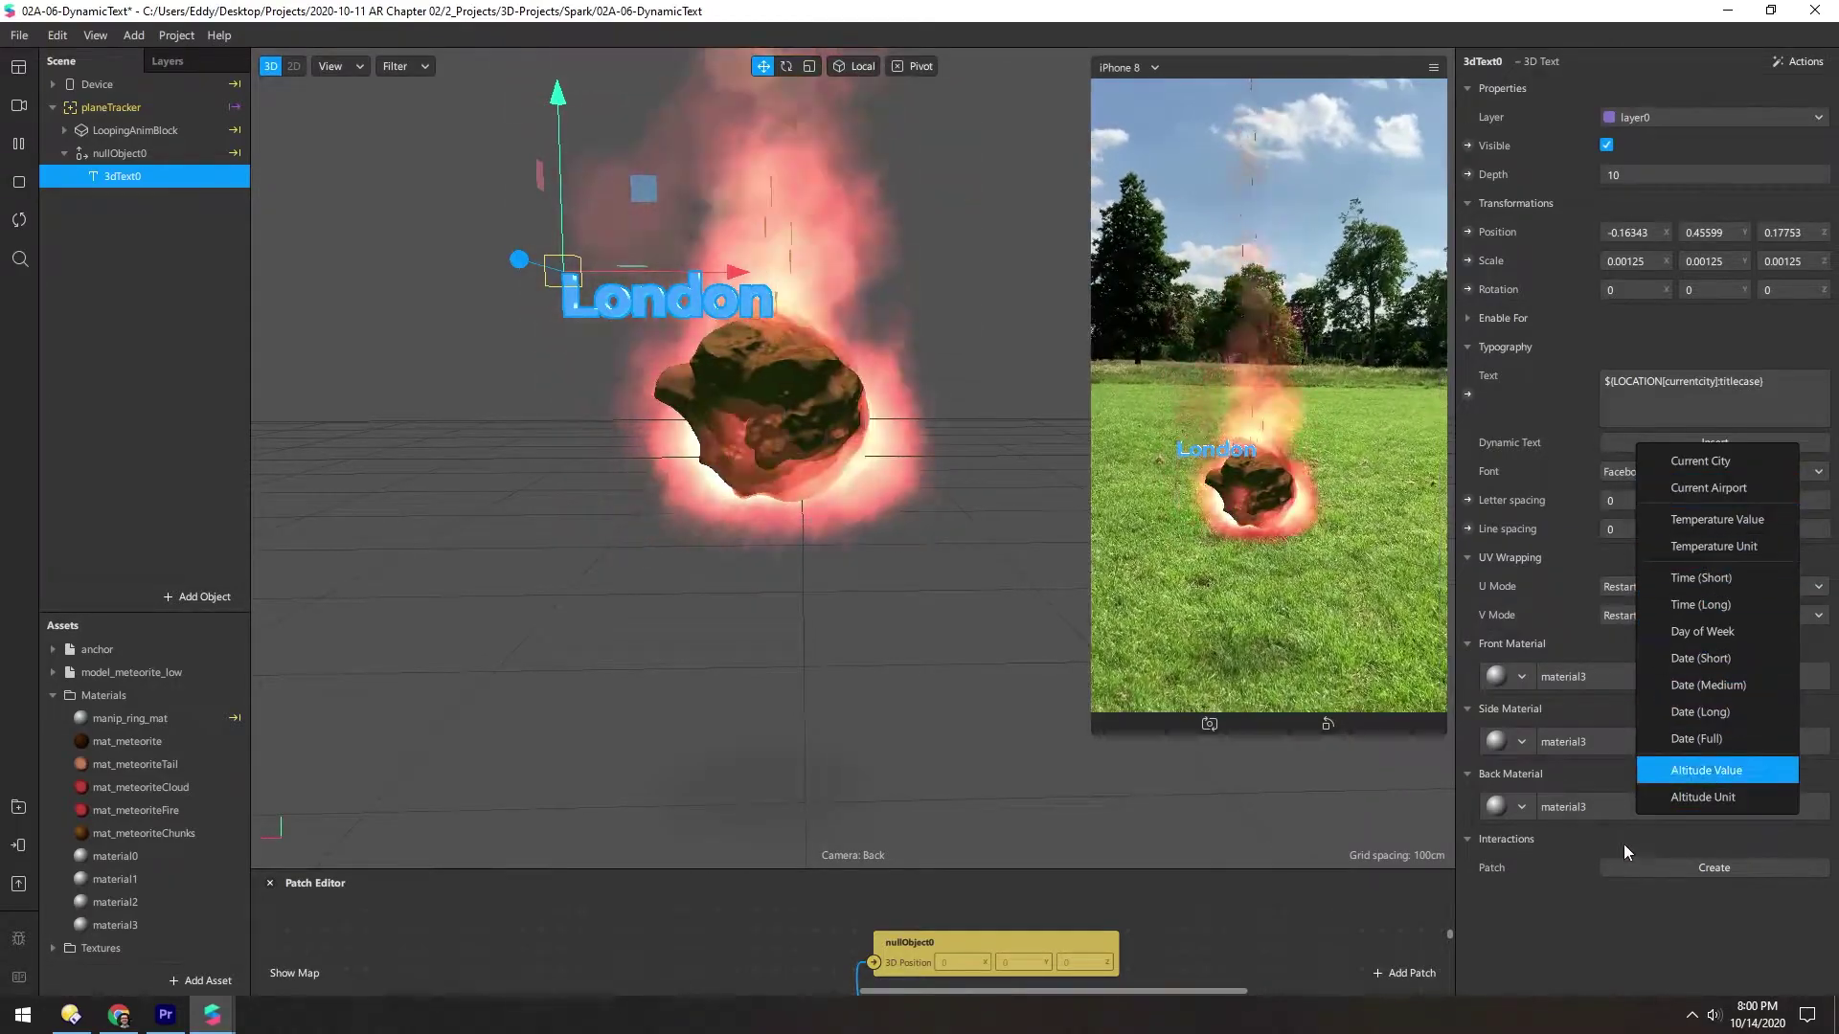
# Step: In Project Properties, uncheck Instagram so the effect targets Facebook only
pyautogui.click(96, 257)
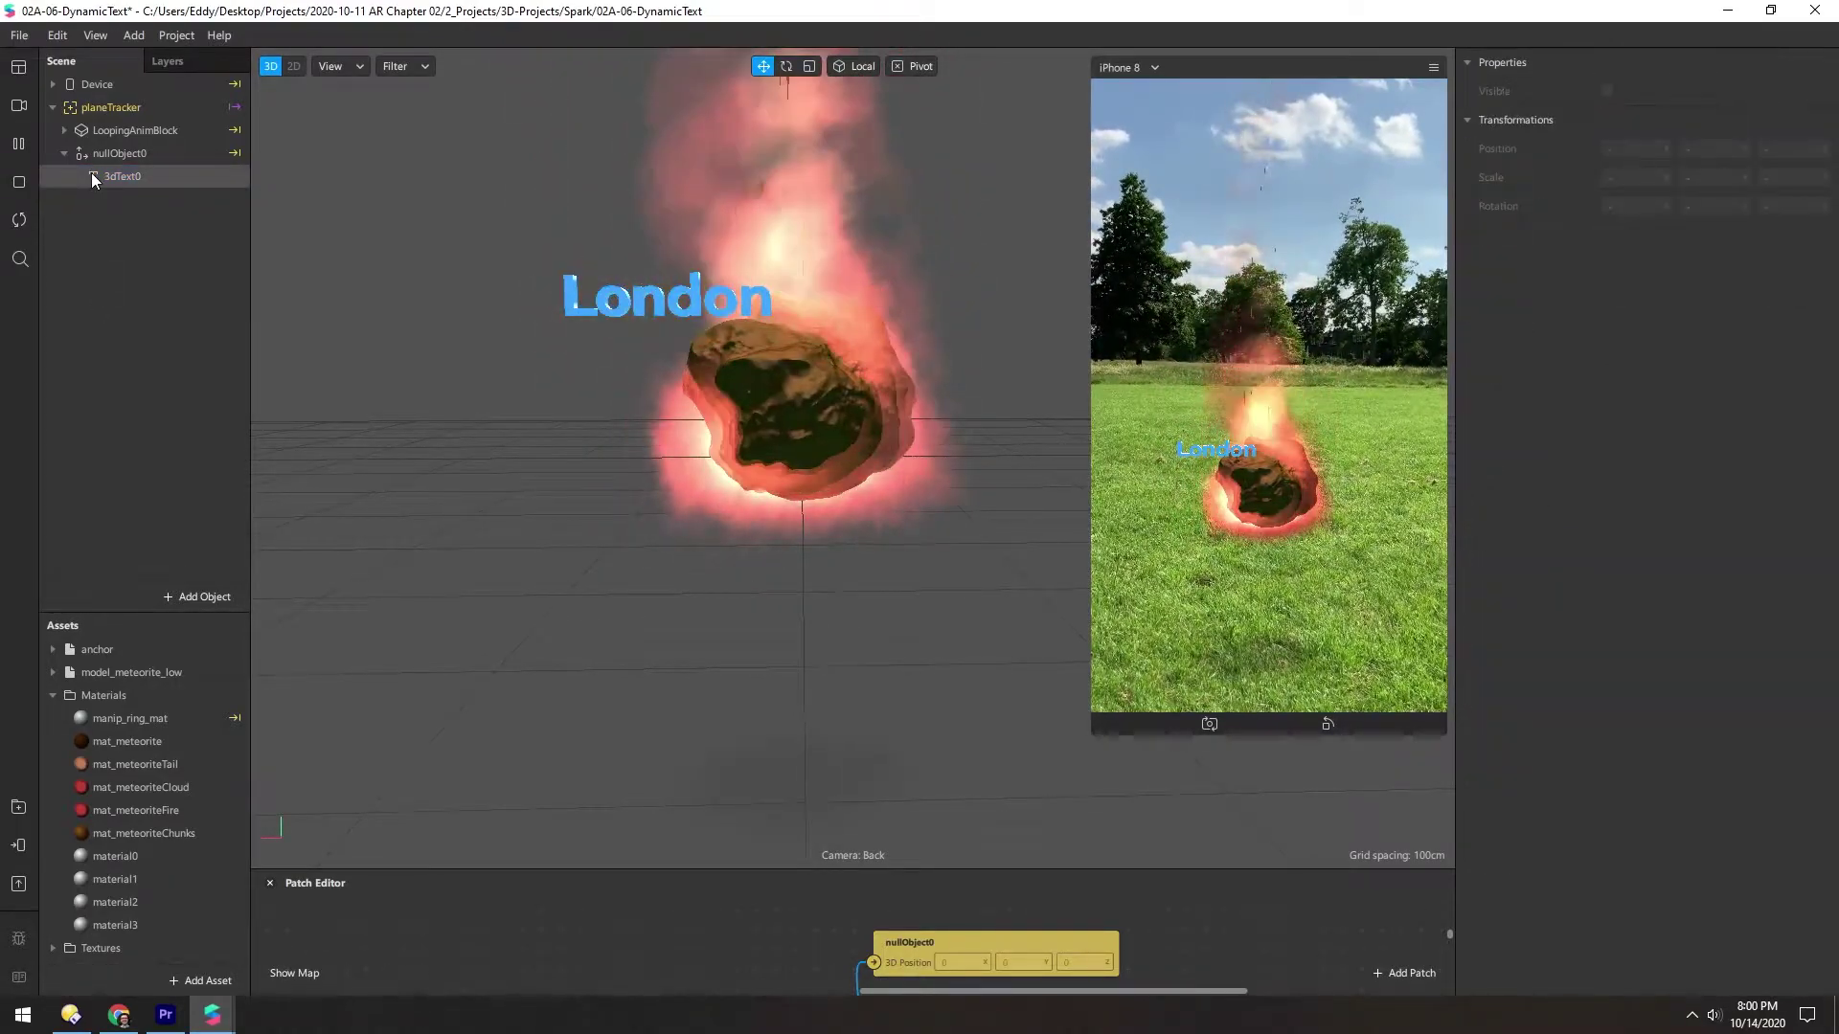
pyautogui.click(176, 35)
pyautogui.click(185, 68)
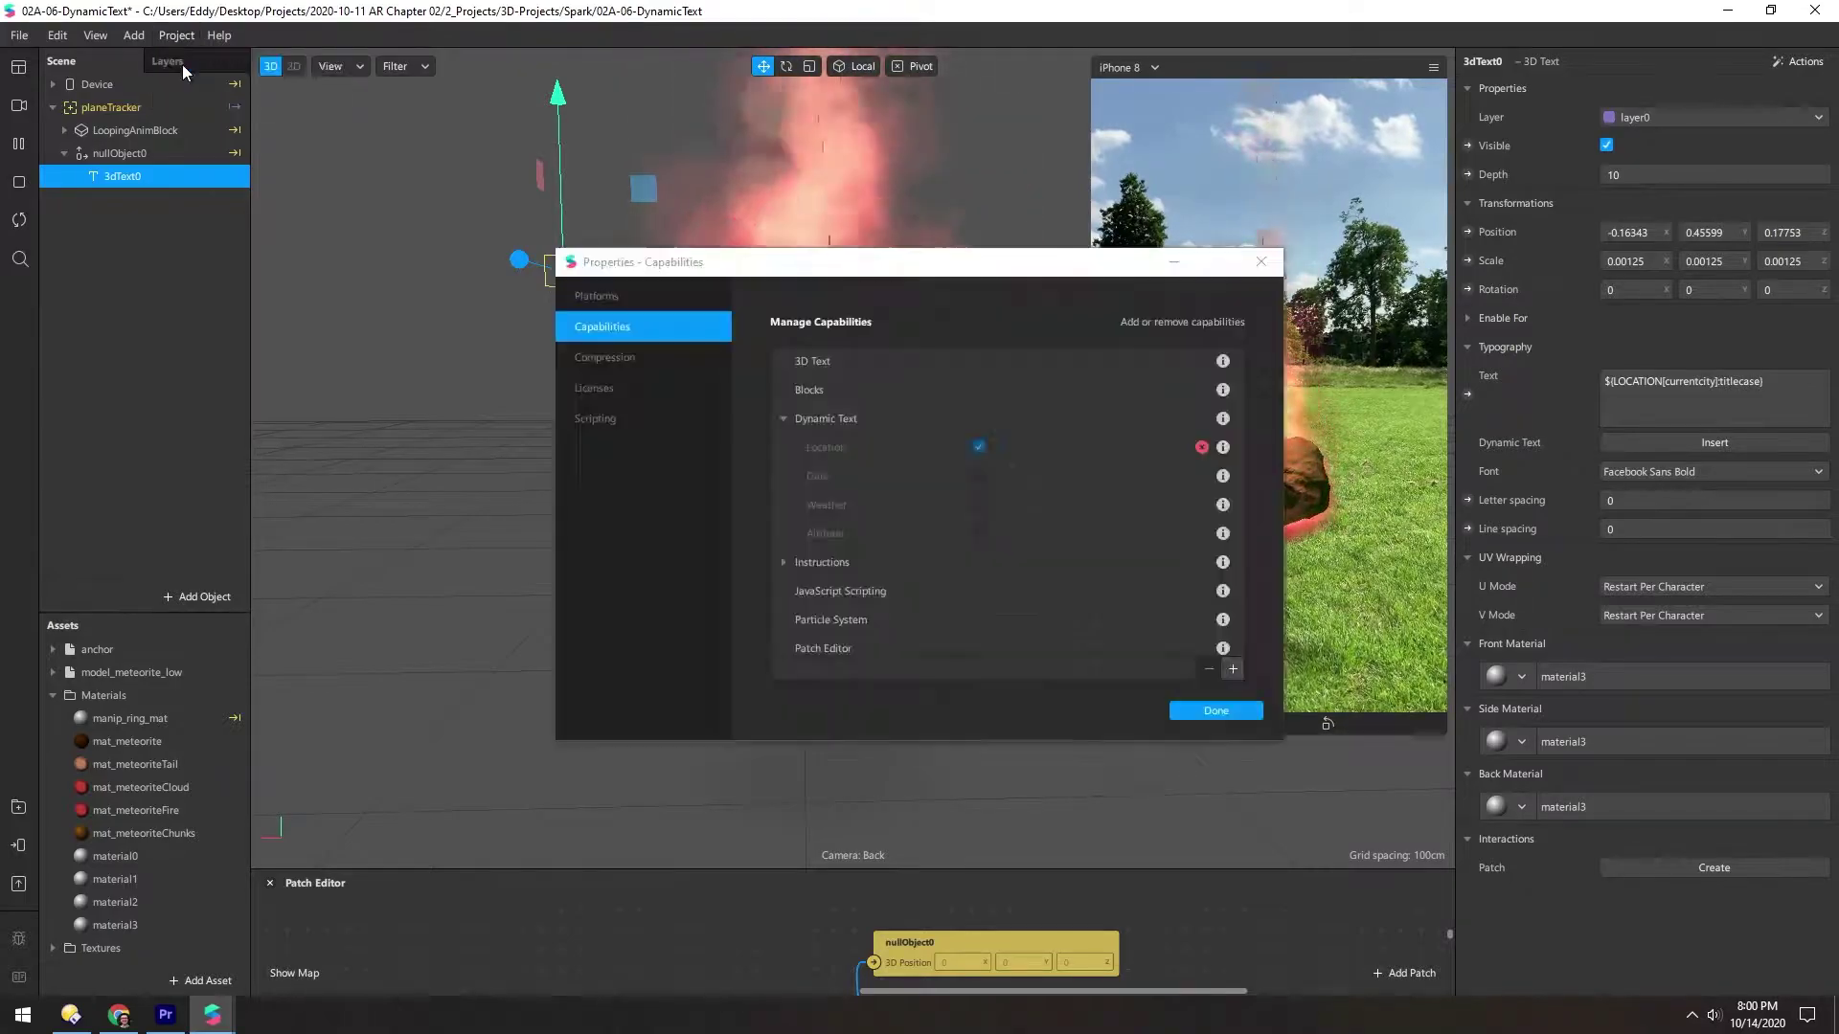
pyautogui.click(594, 297)
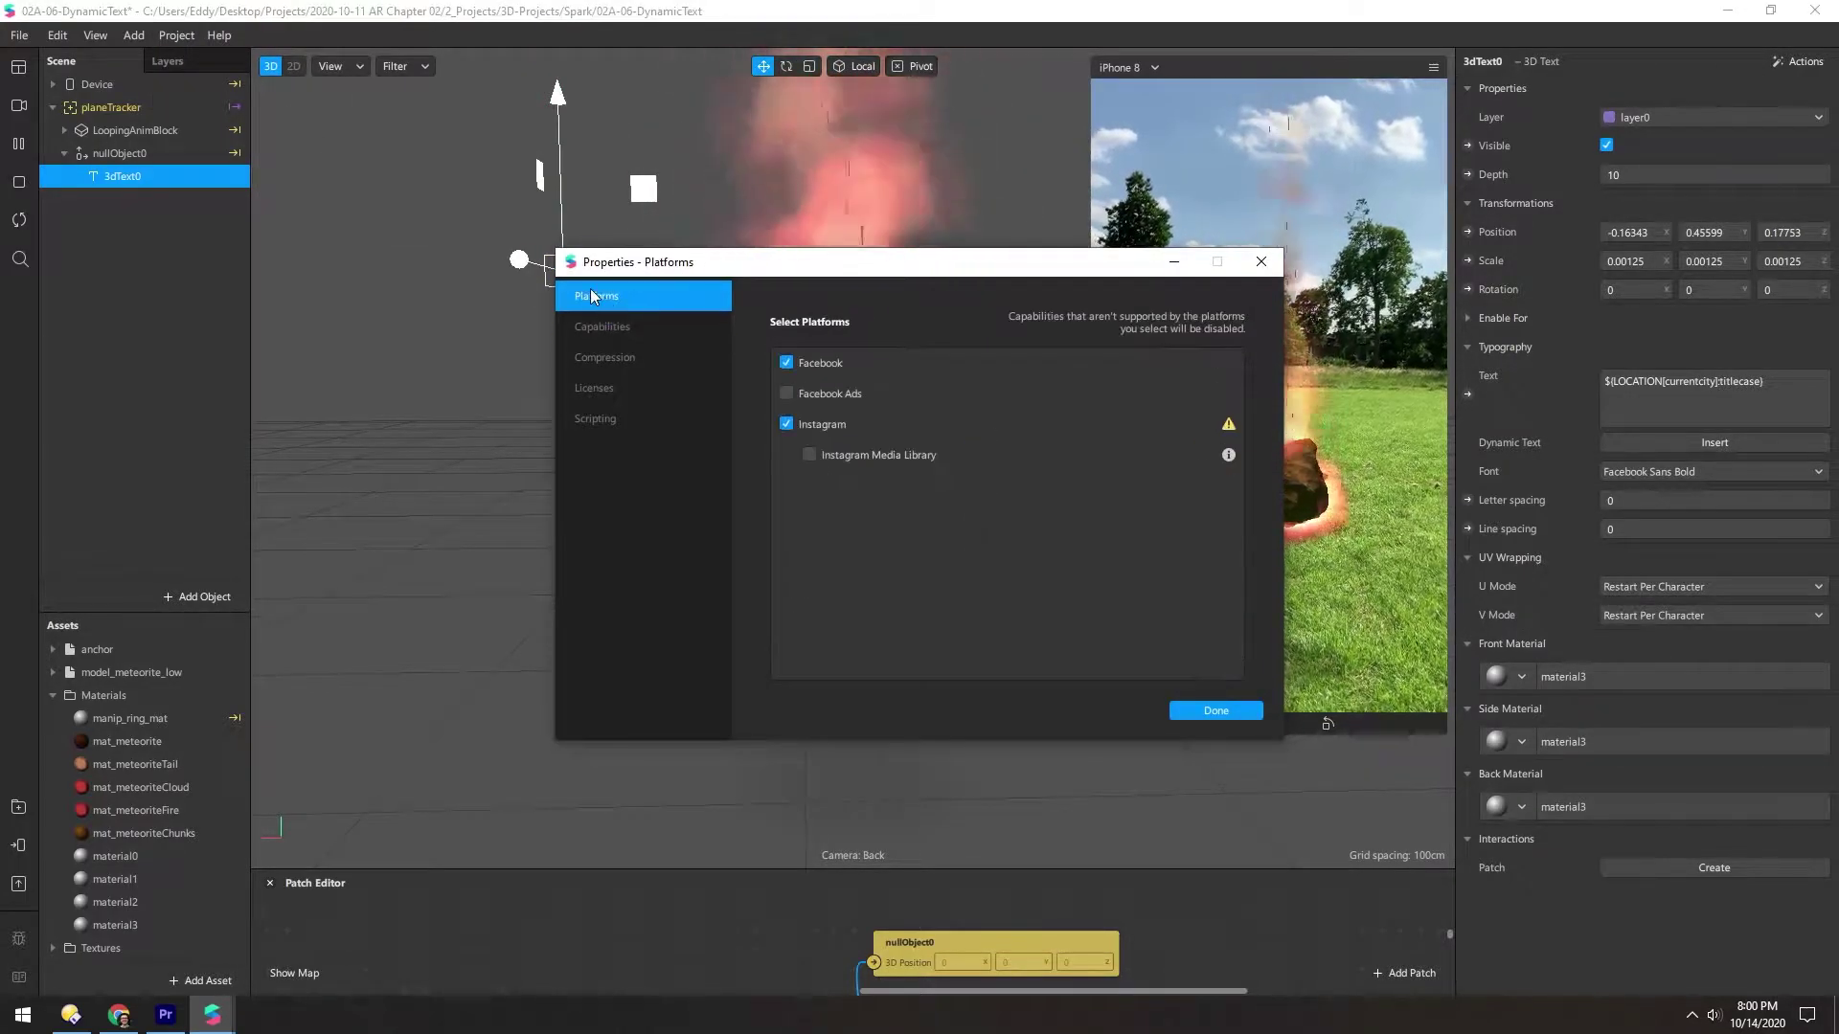
pyautogui.click(787, 424)
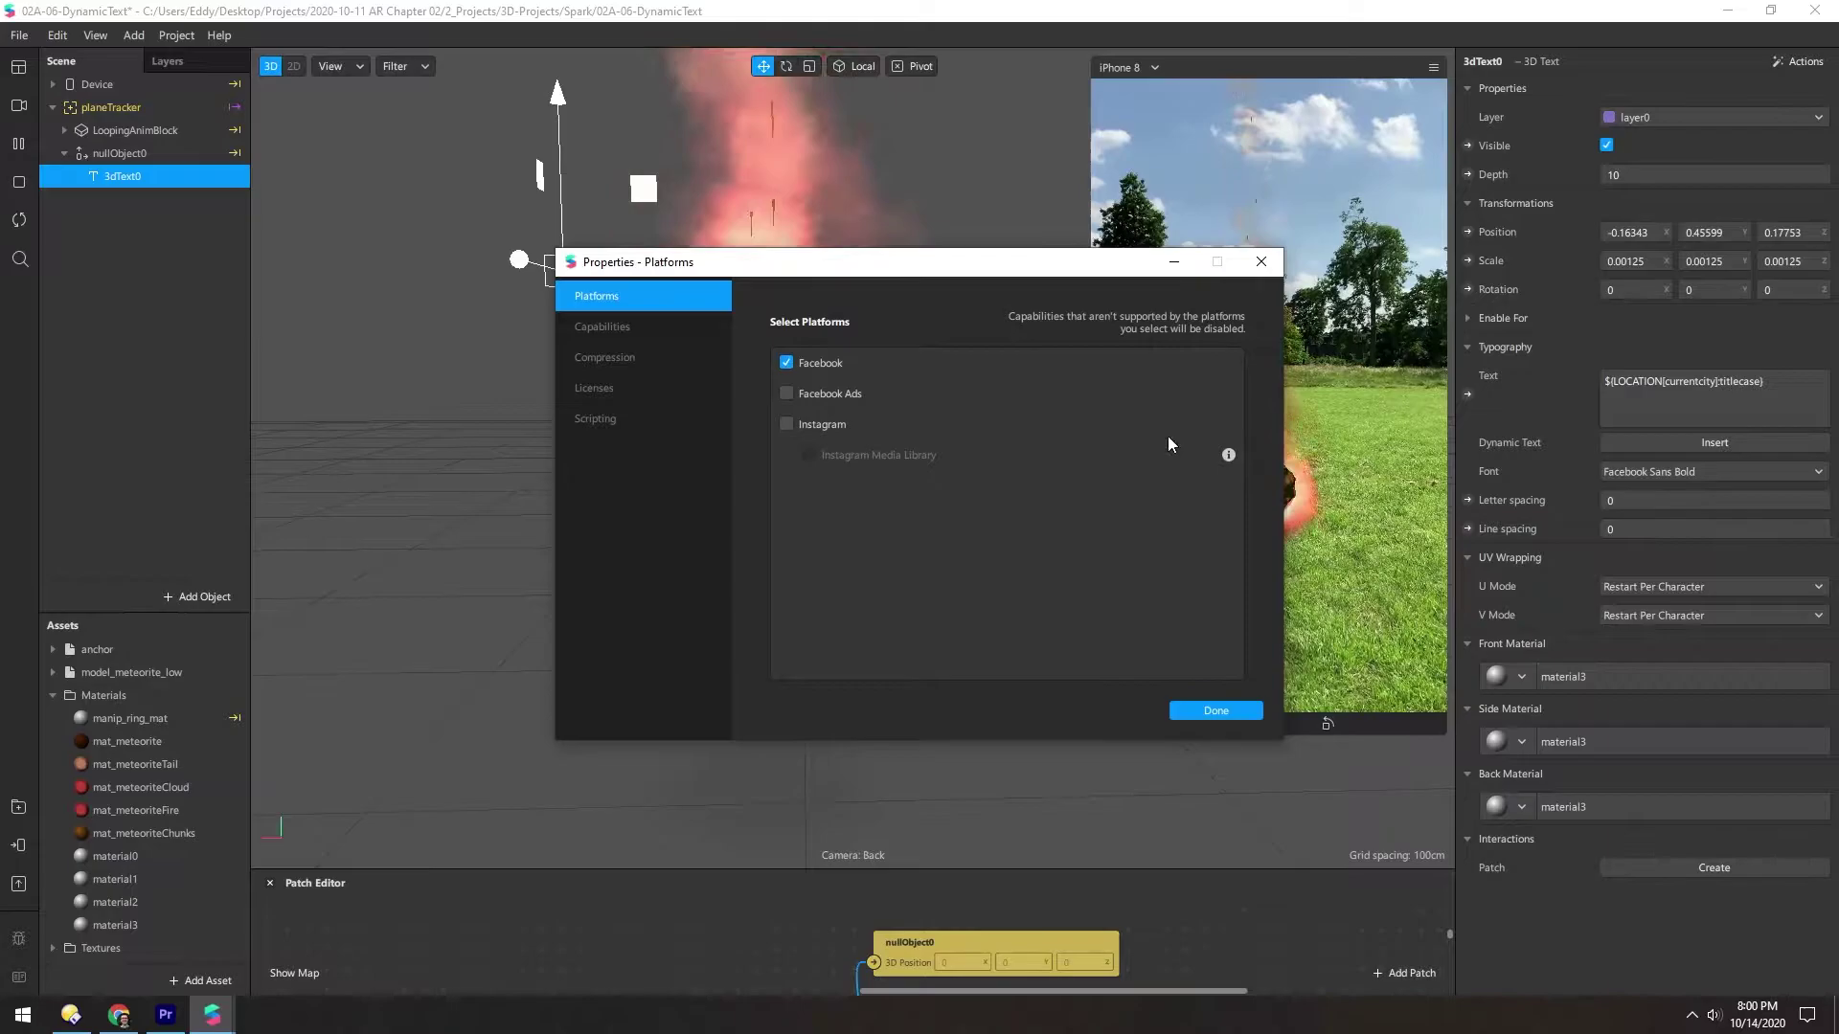
pyautogui.click(1260, 264)
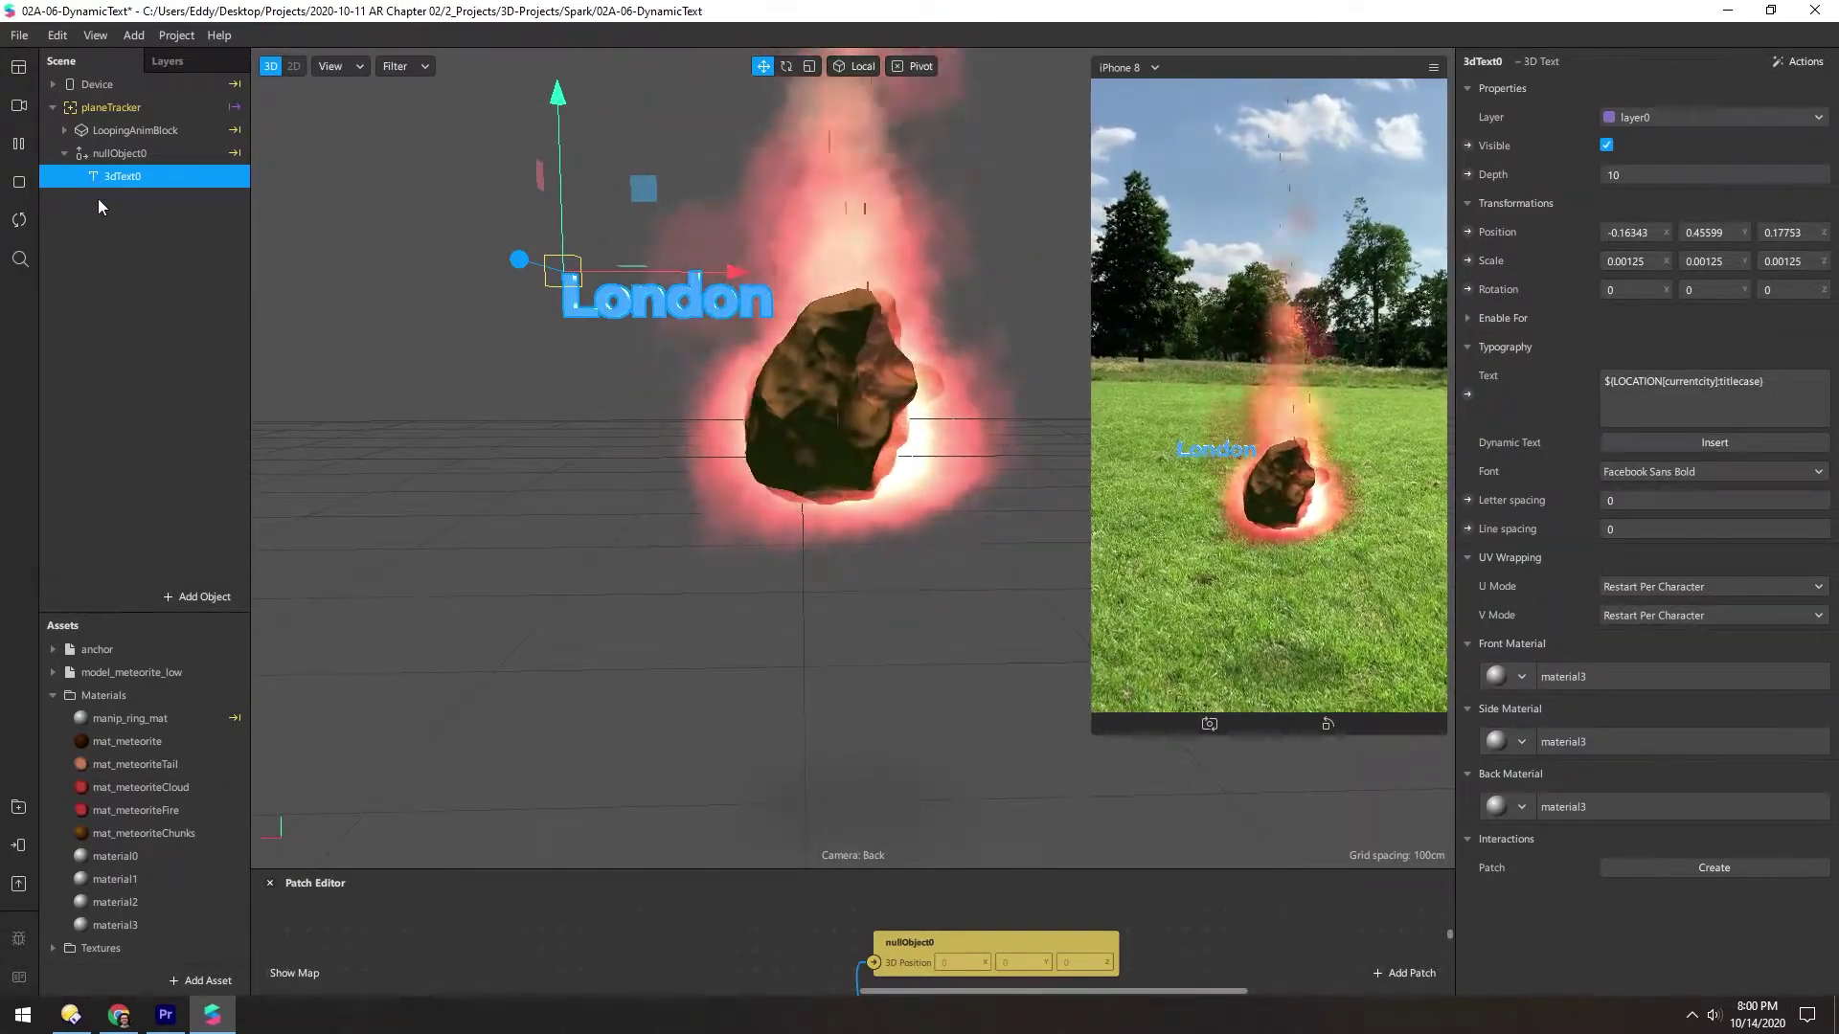
# Step: Duplicate the London text as 3dText1, move it just below, and scale it smaller
pyautogui.hotkey('ctrl', 'd')
pyautogui.click(94, 199)
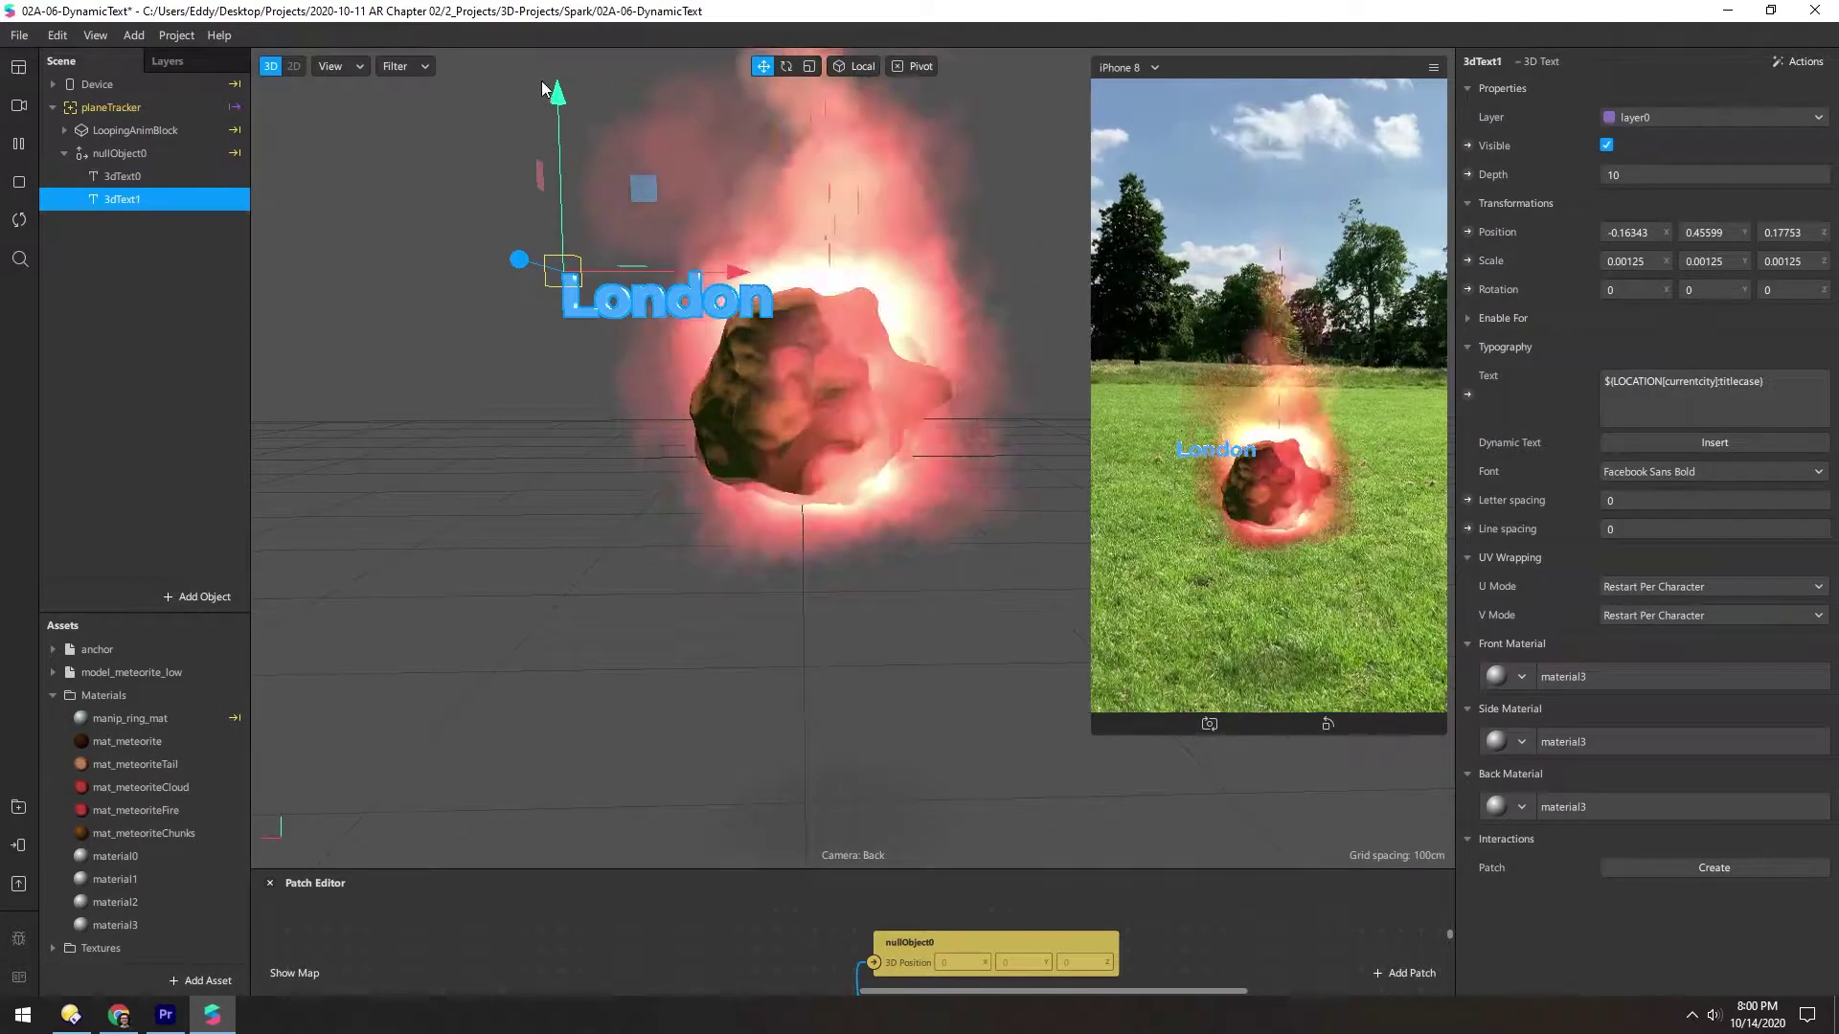
pyautogui.moveTo(553, 139); pyautogui.dragTo(556, 160)
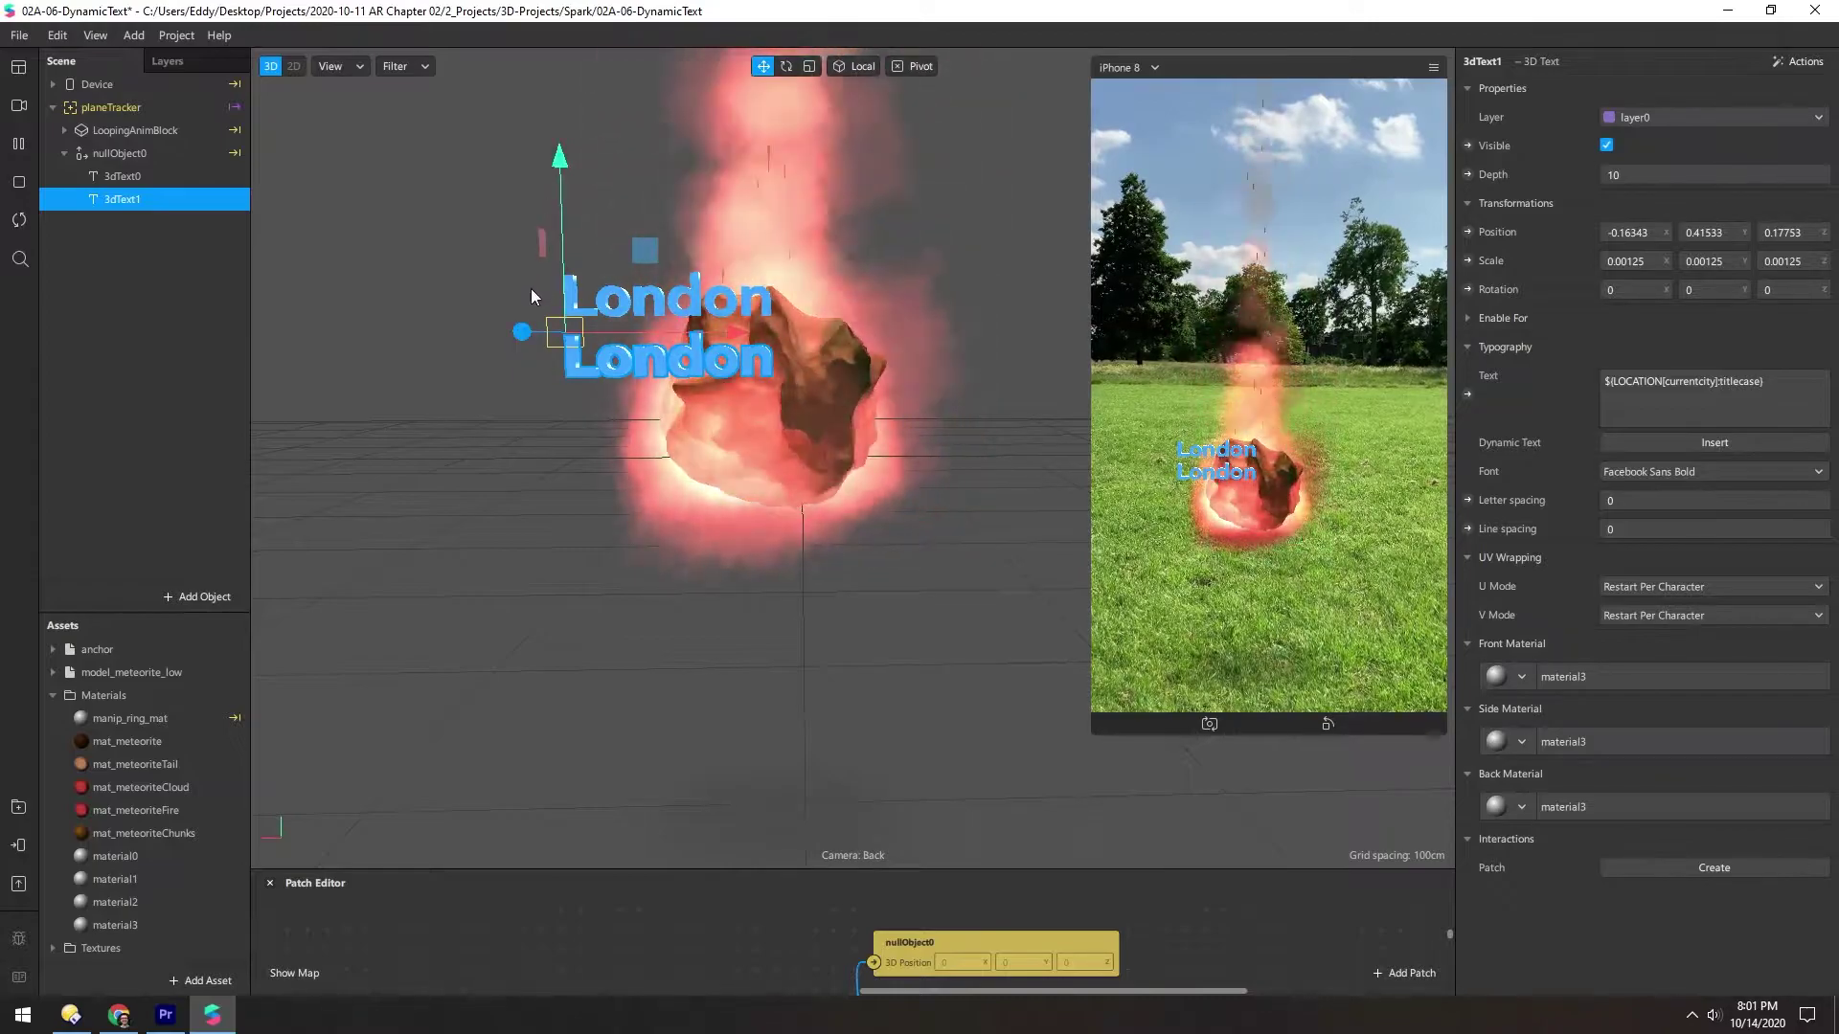
pyautogui.press('r')
pyautogui.moveTo(541, 331); pyautogui.dragTo(440, 324)
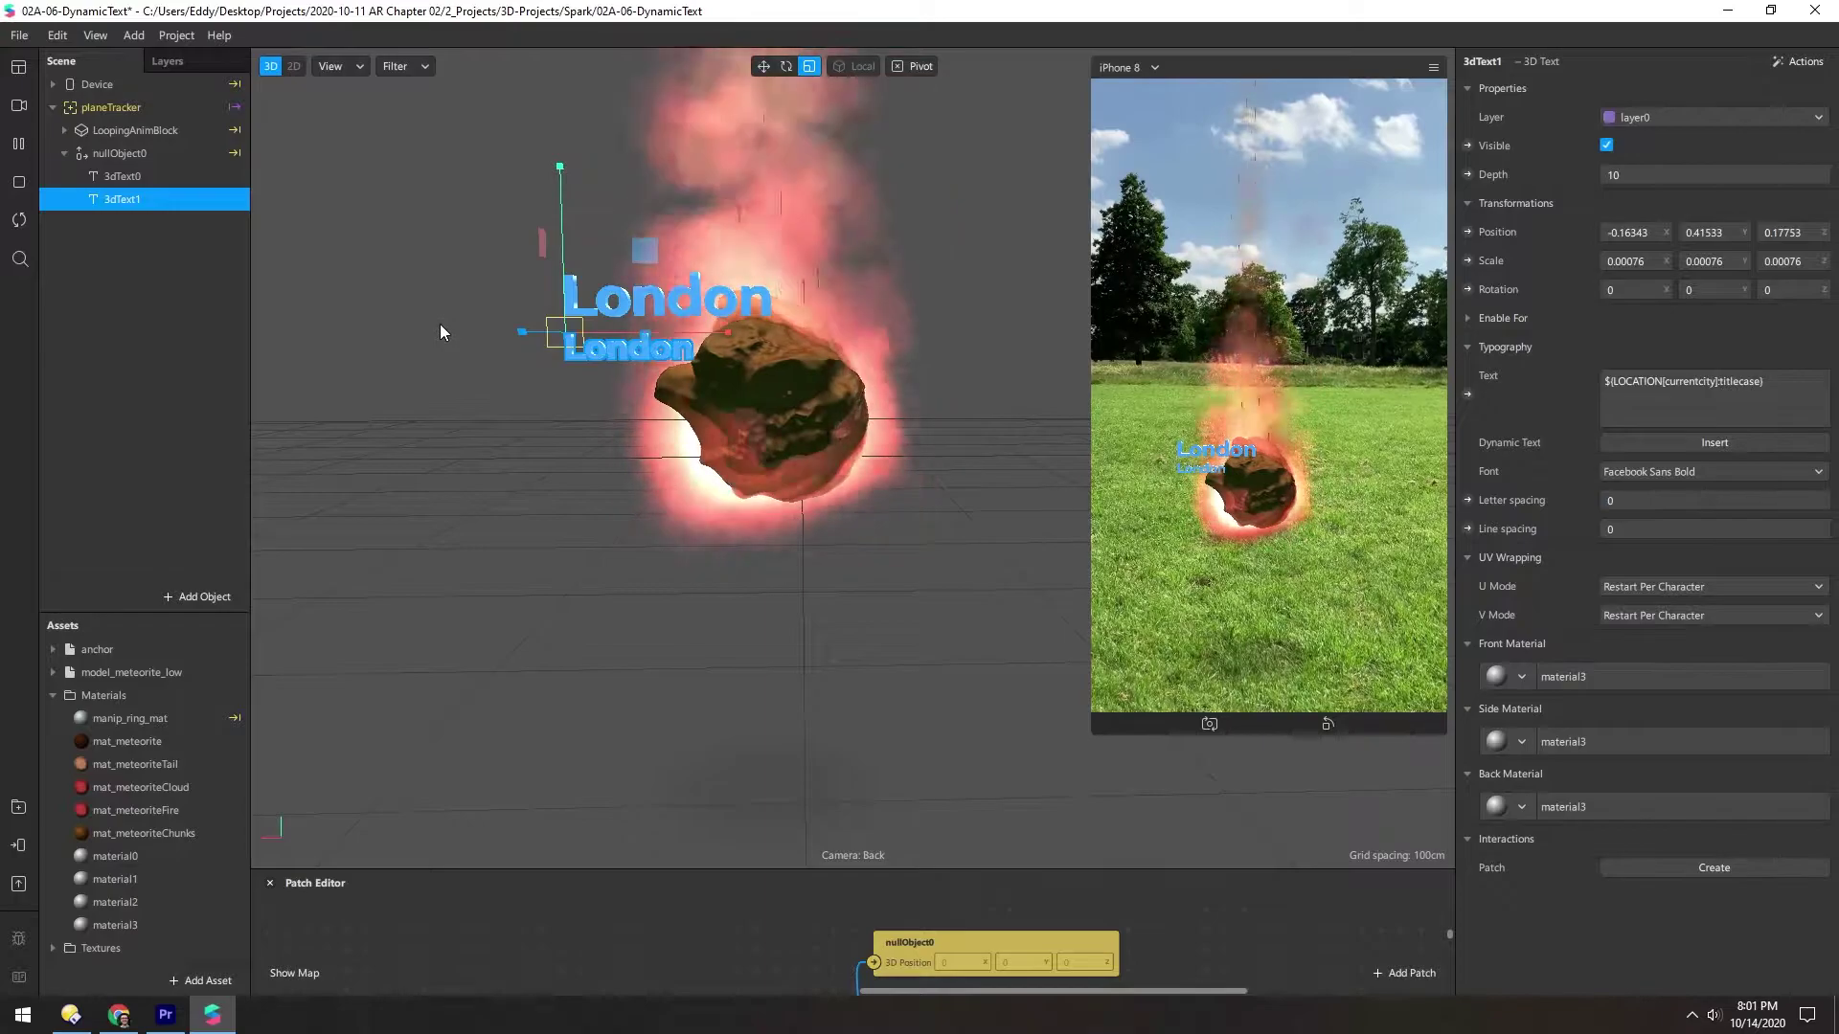
# Step: Replace 3dText1's text with the dynamic Date (Short) value, showing 10/14/20
pyautogui.click(1641, 383)
pyautogui.hotkey('ctrl', 'a')
pyautogui.press('BackSpace')
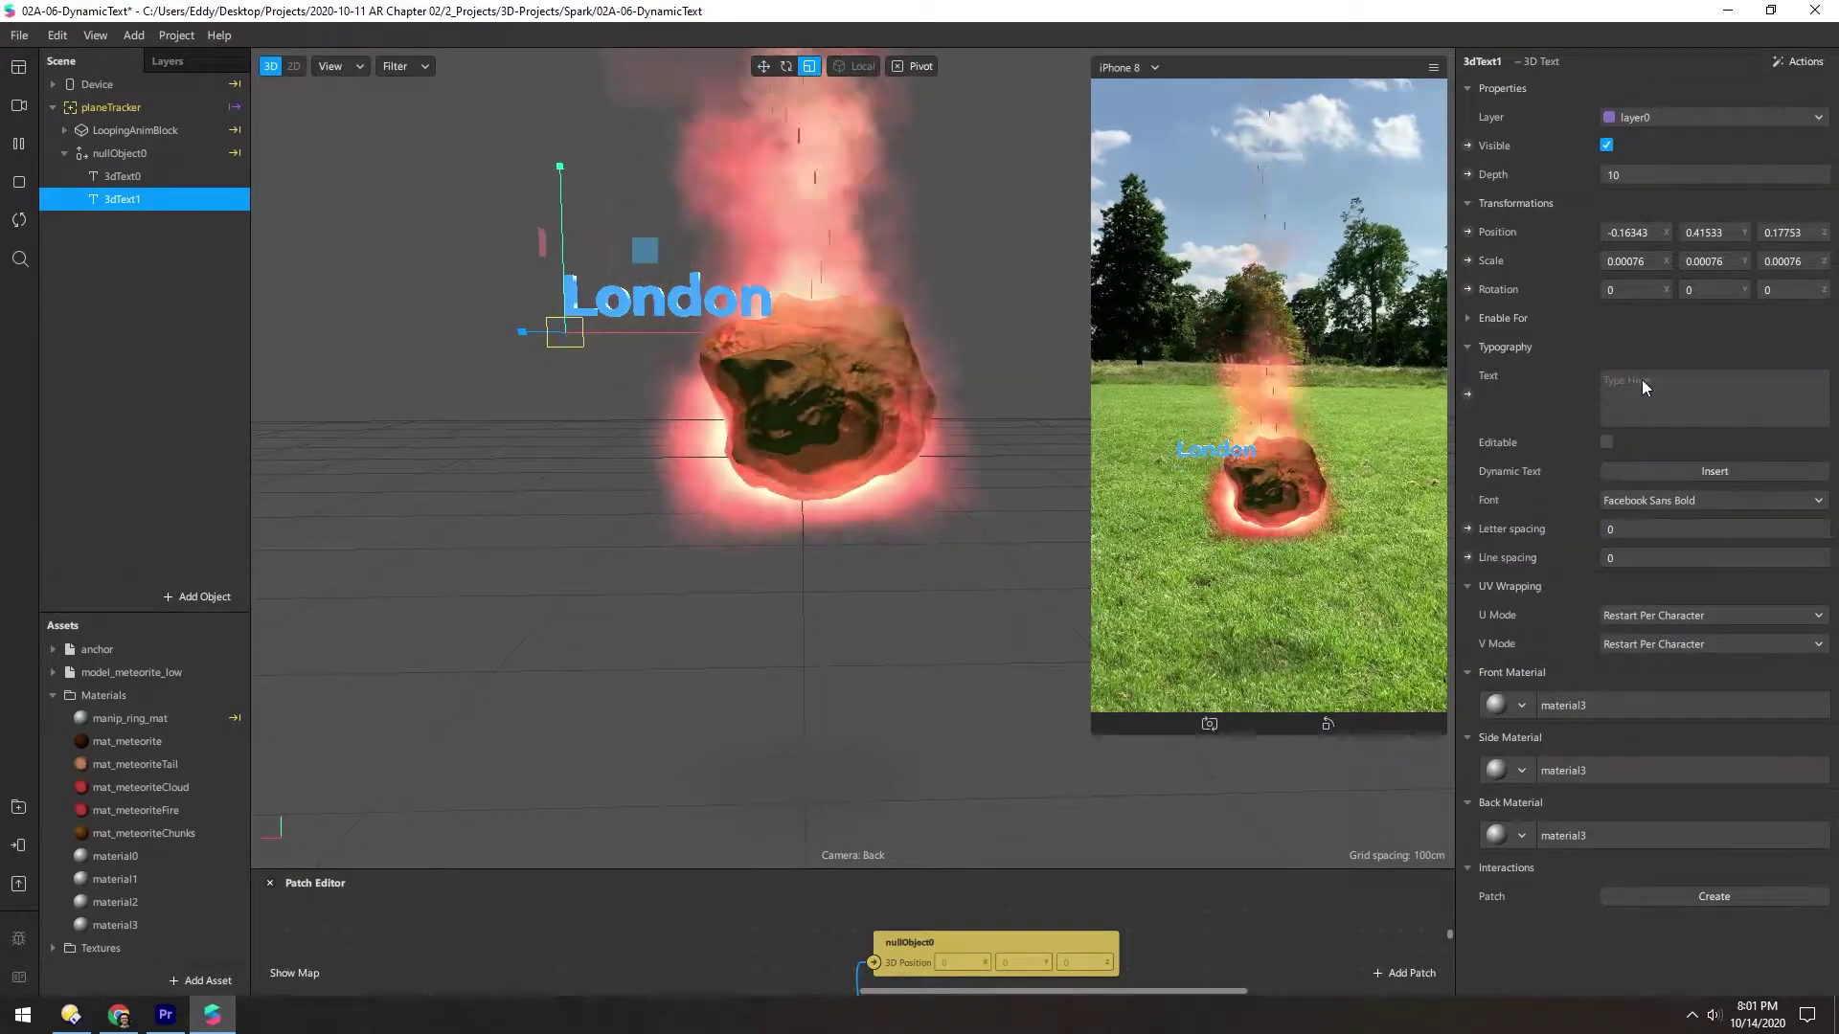
pyautogui.click(1695, 467)
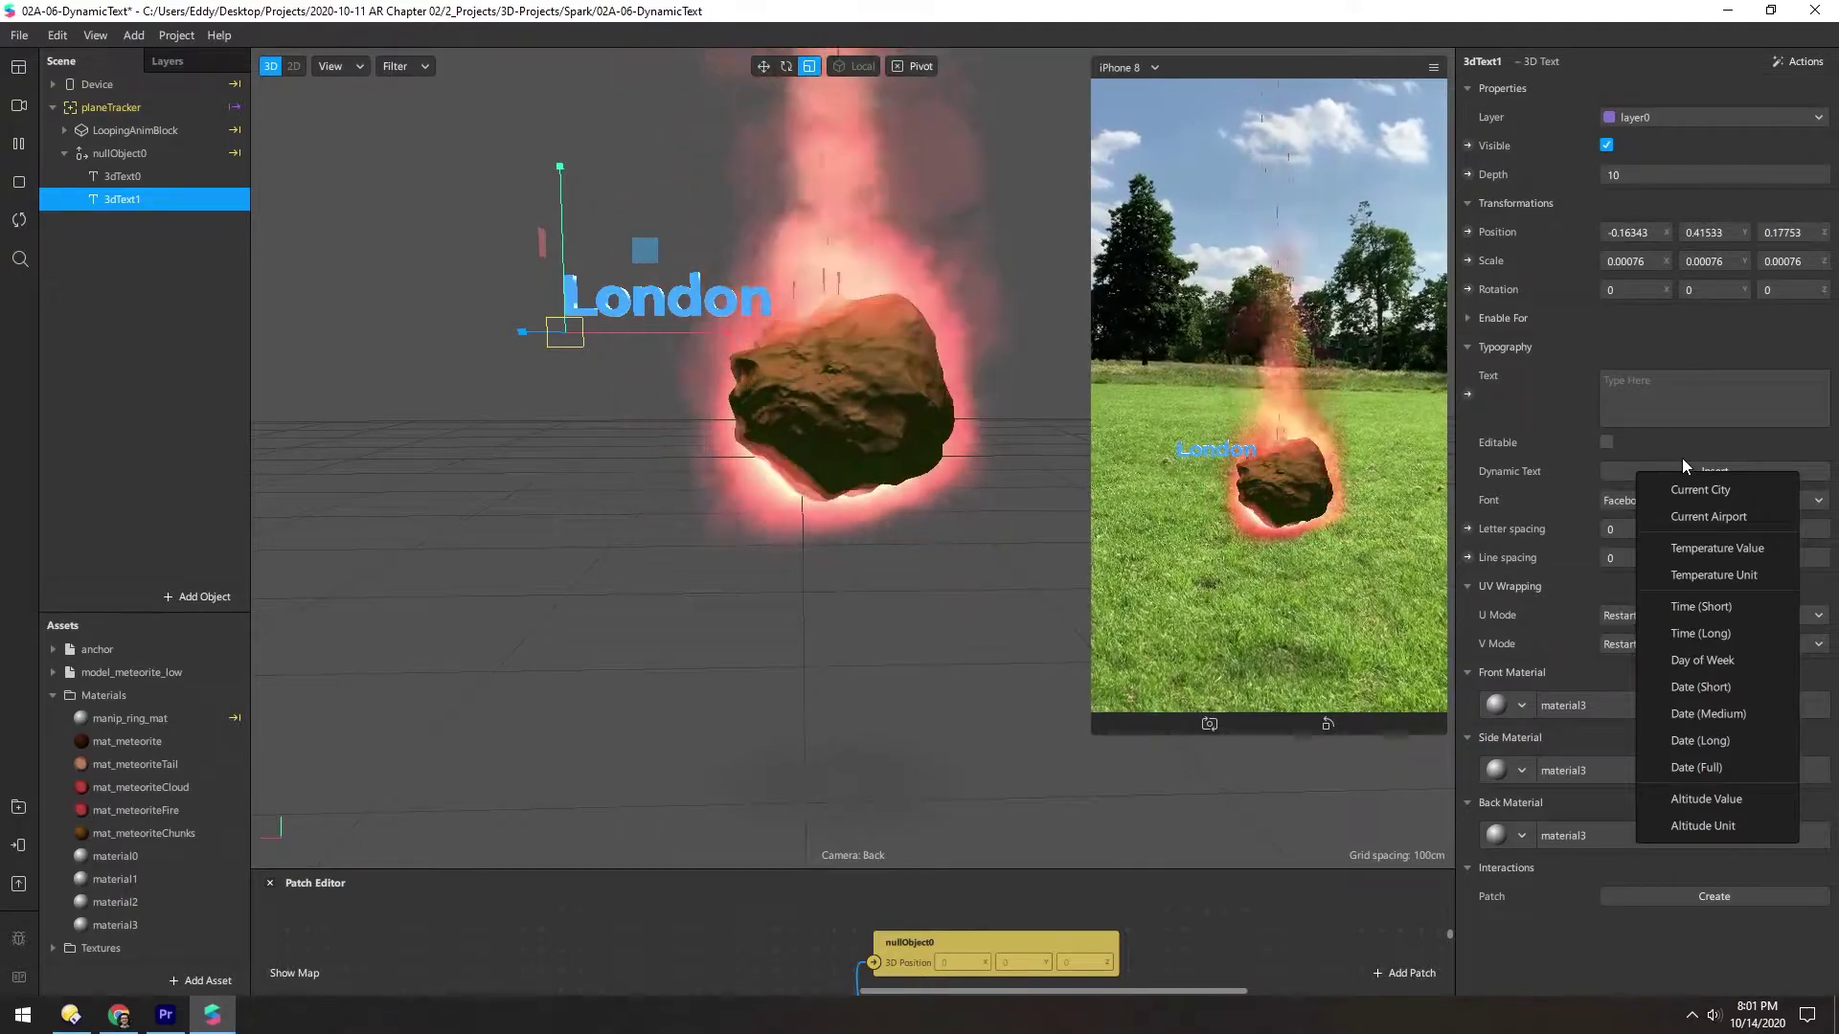
pyautogui.click(1681, 687)
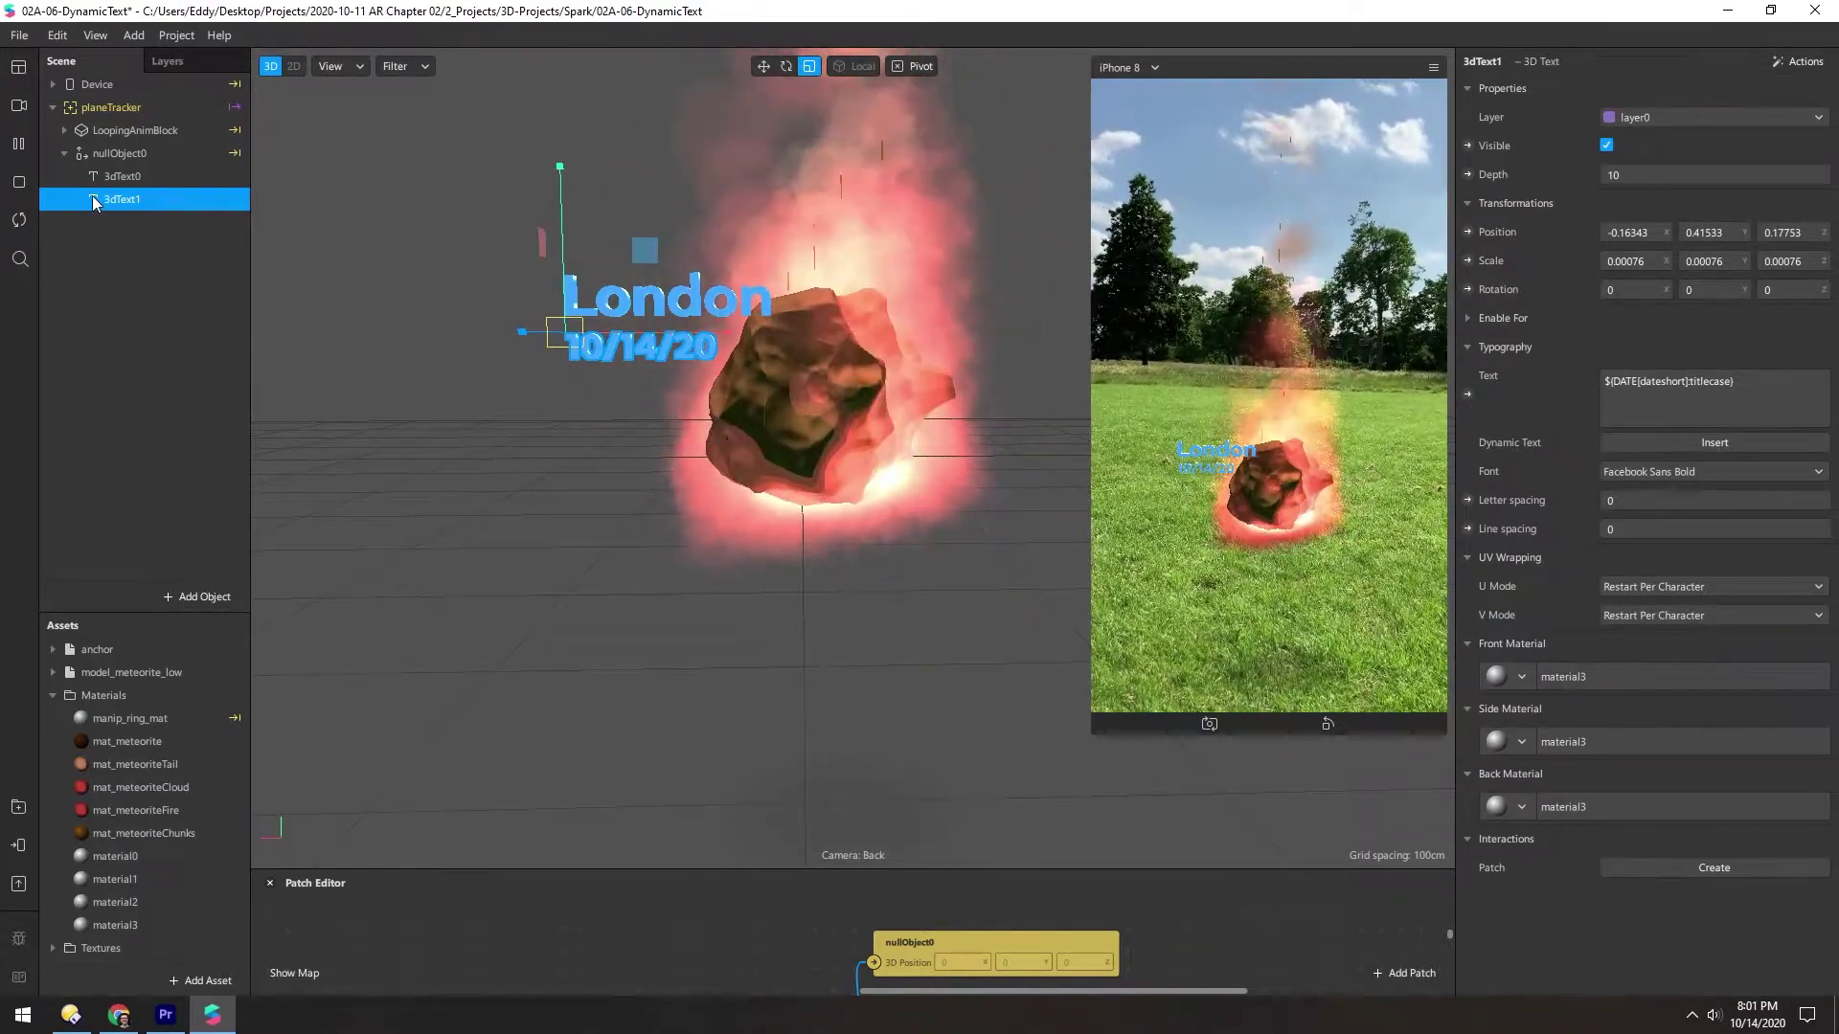
# Step: Duplicate the date line as 3dText2, move it well below, and retype it 'Meteorite Sample Scan'
pyautogui.hotkey('ctrl', 'd')
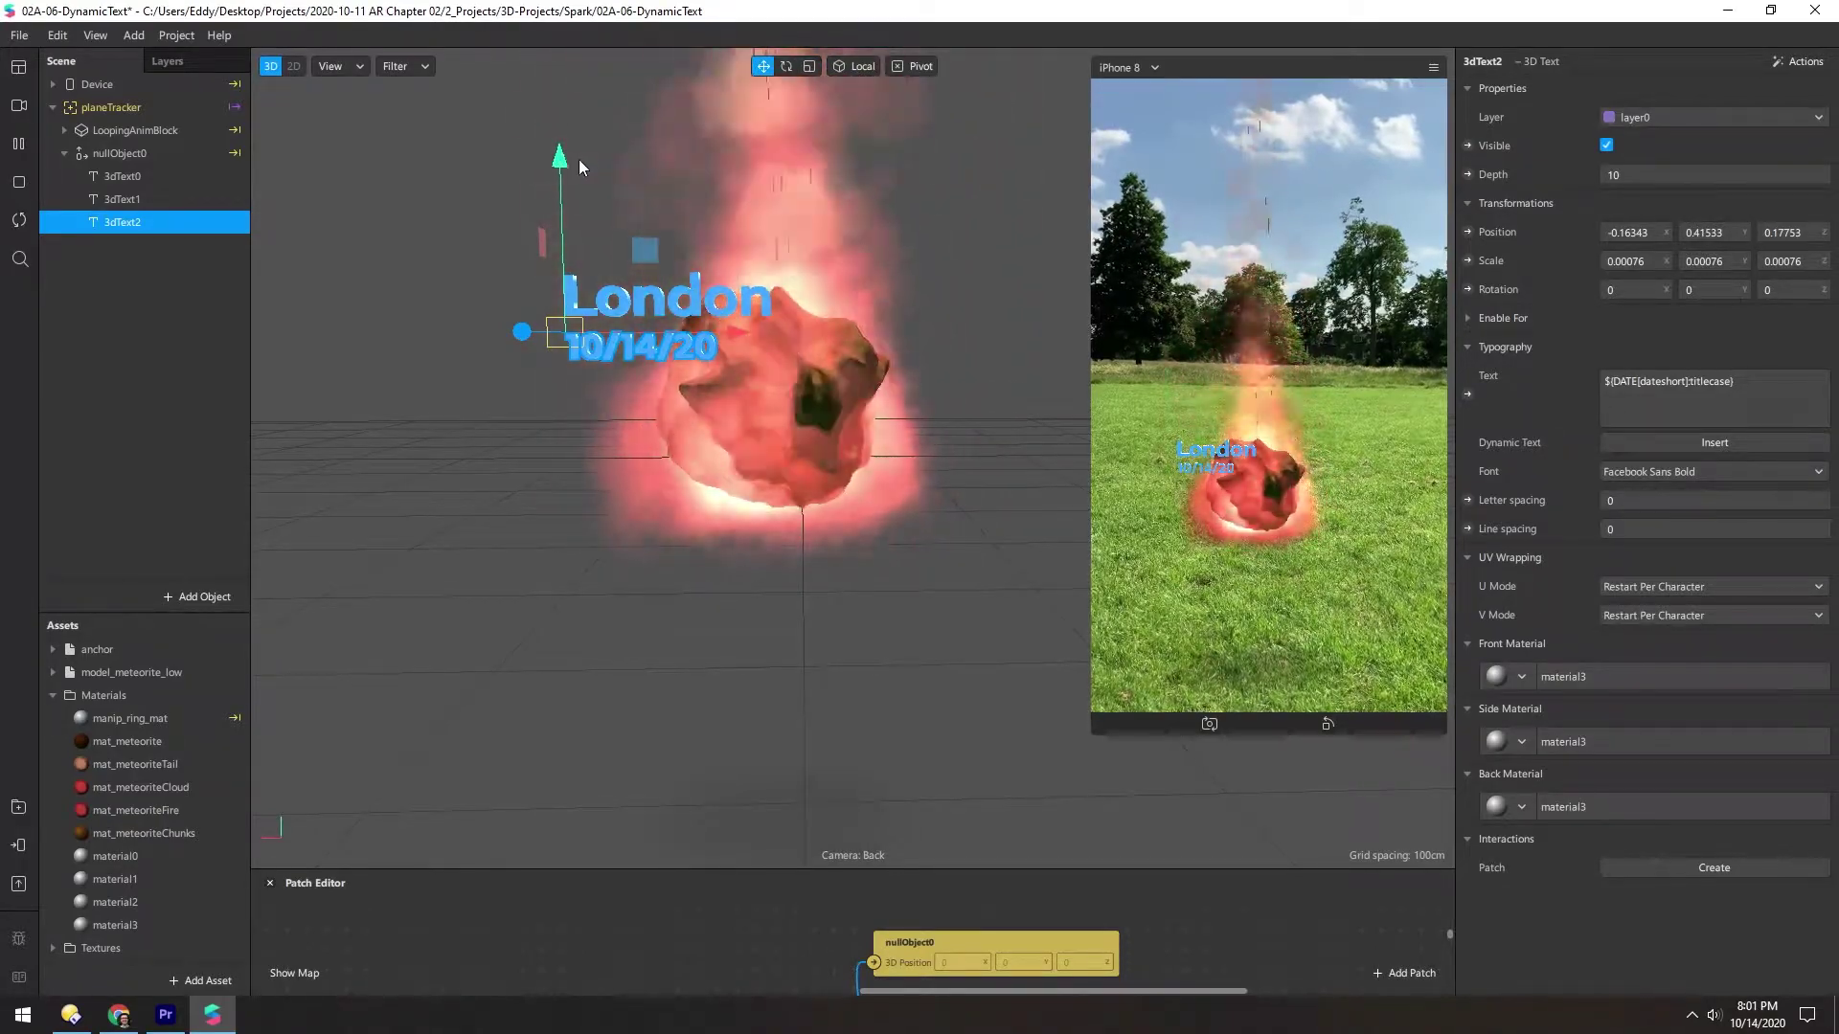
pyautogui.moveTo(563, 161); pyautogui.dragTo(561, 333)
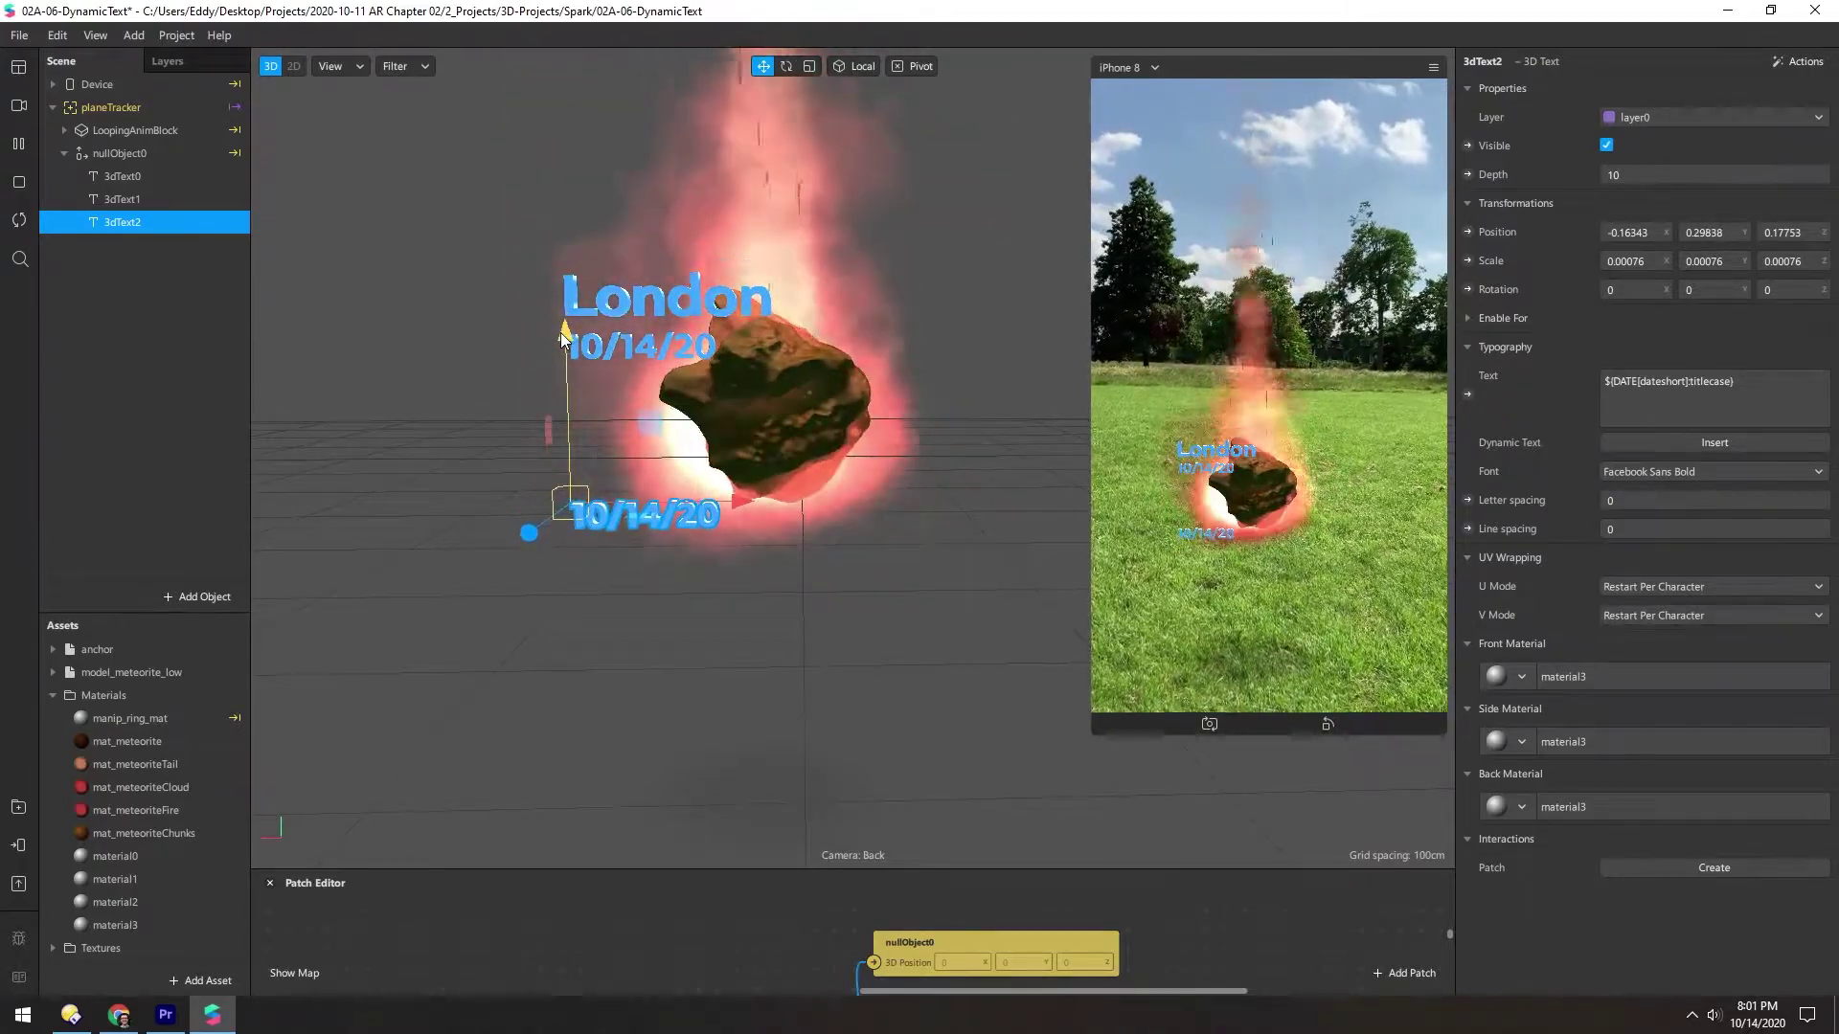
pyautogui.moveTo(1735, 381); pyautogui.dragTo(1571, 381)
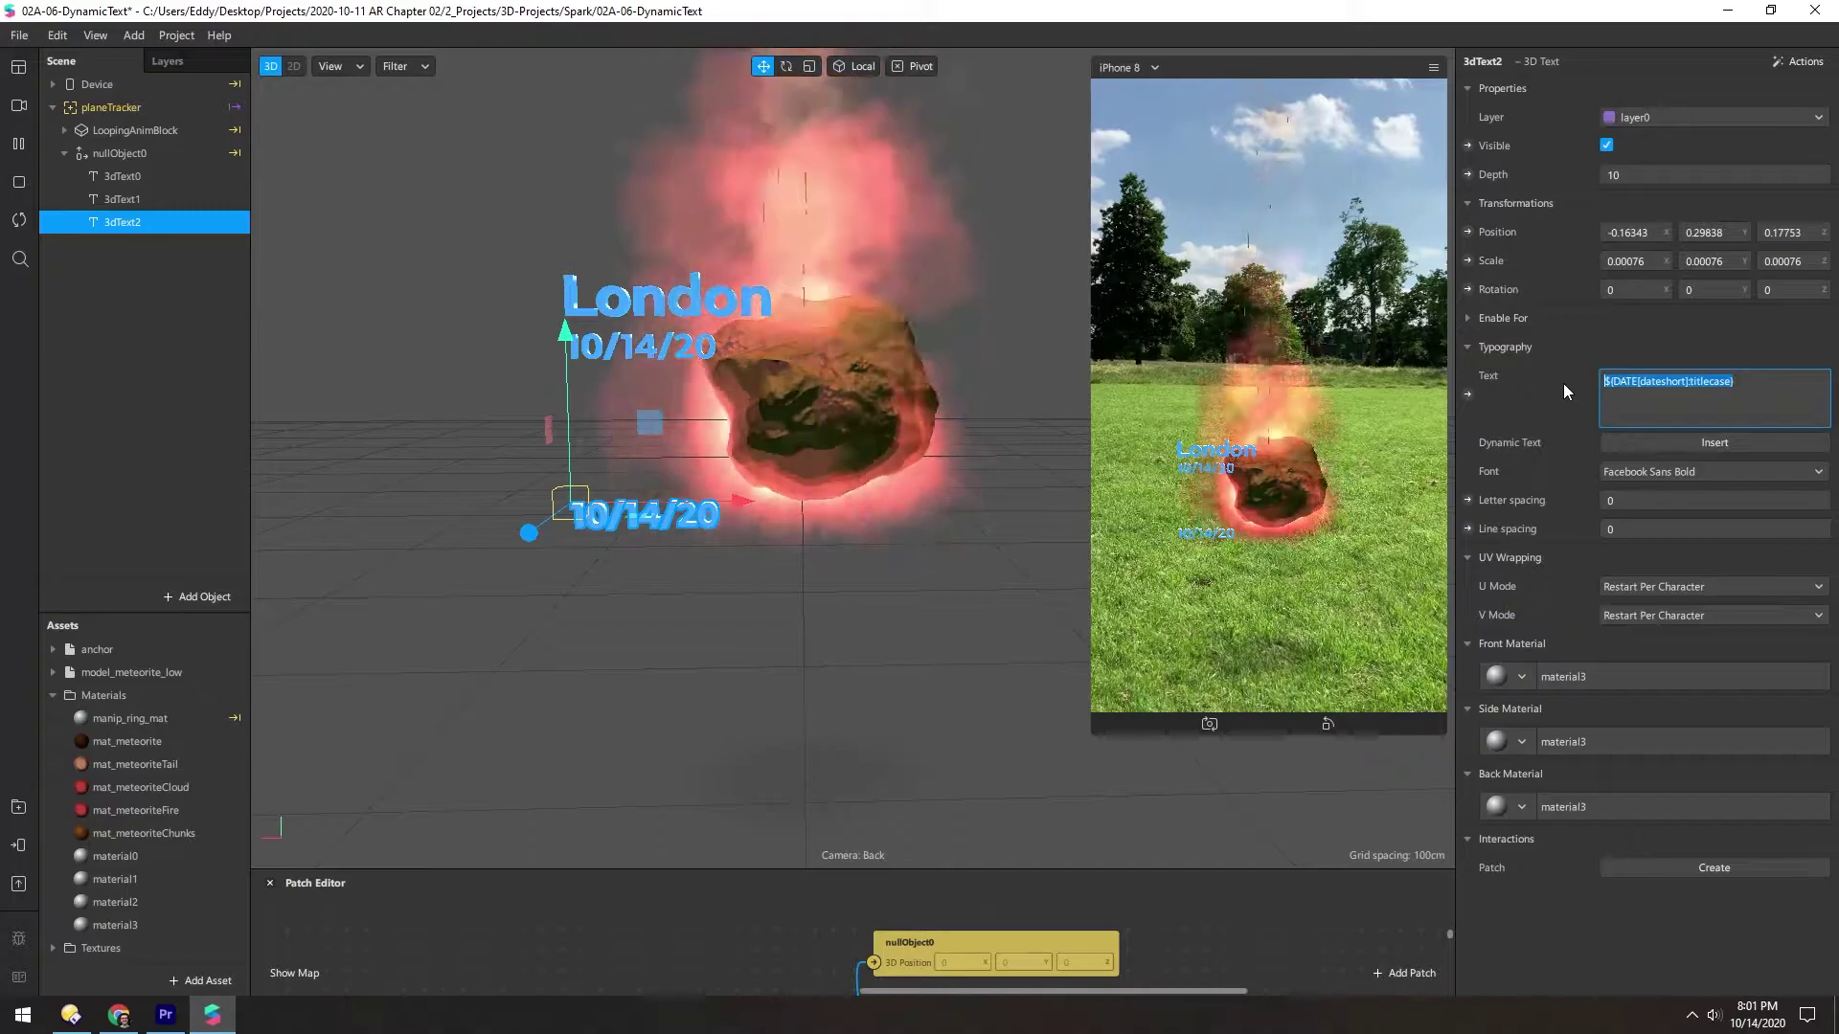
pyautogui.write('Meteorite Sample Scan')
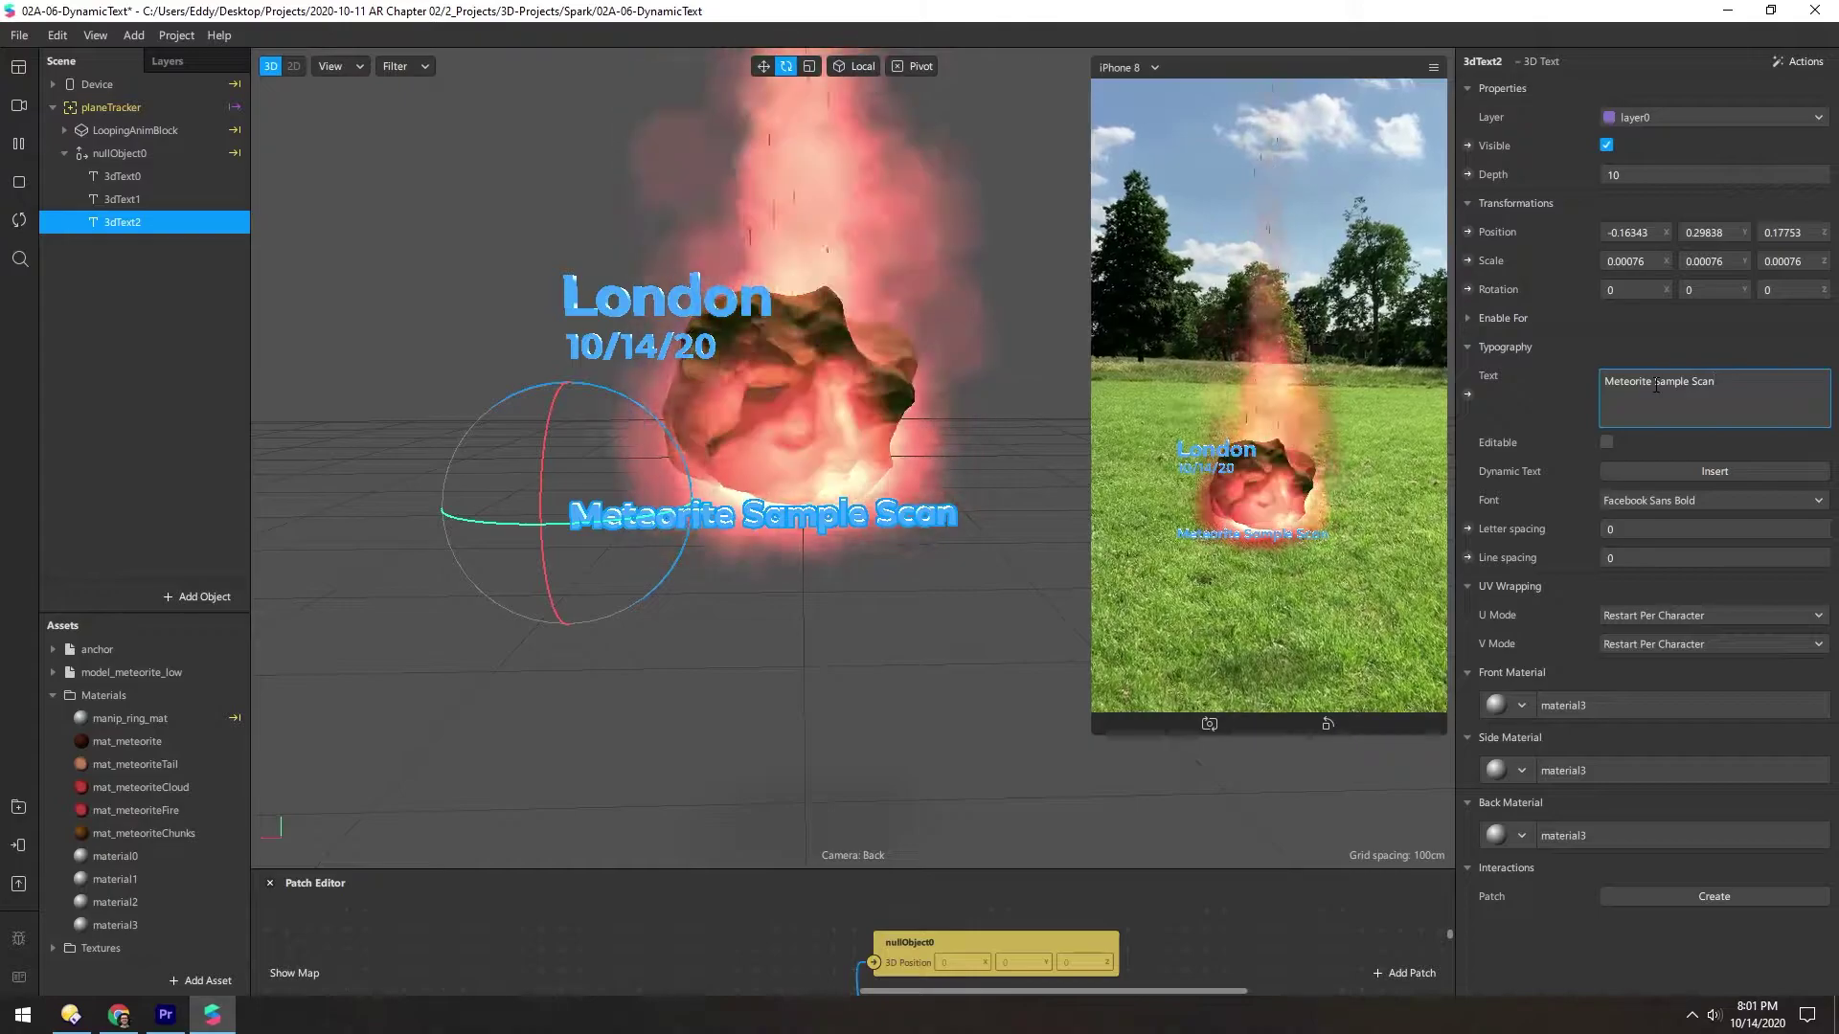
pyautogui.click(100, 222)
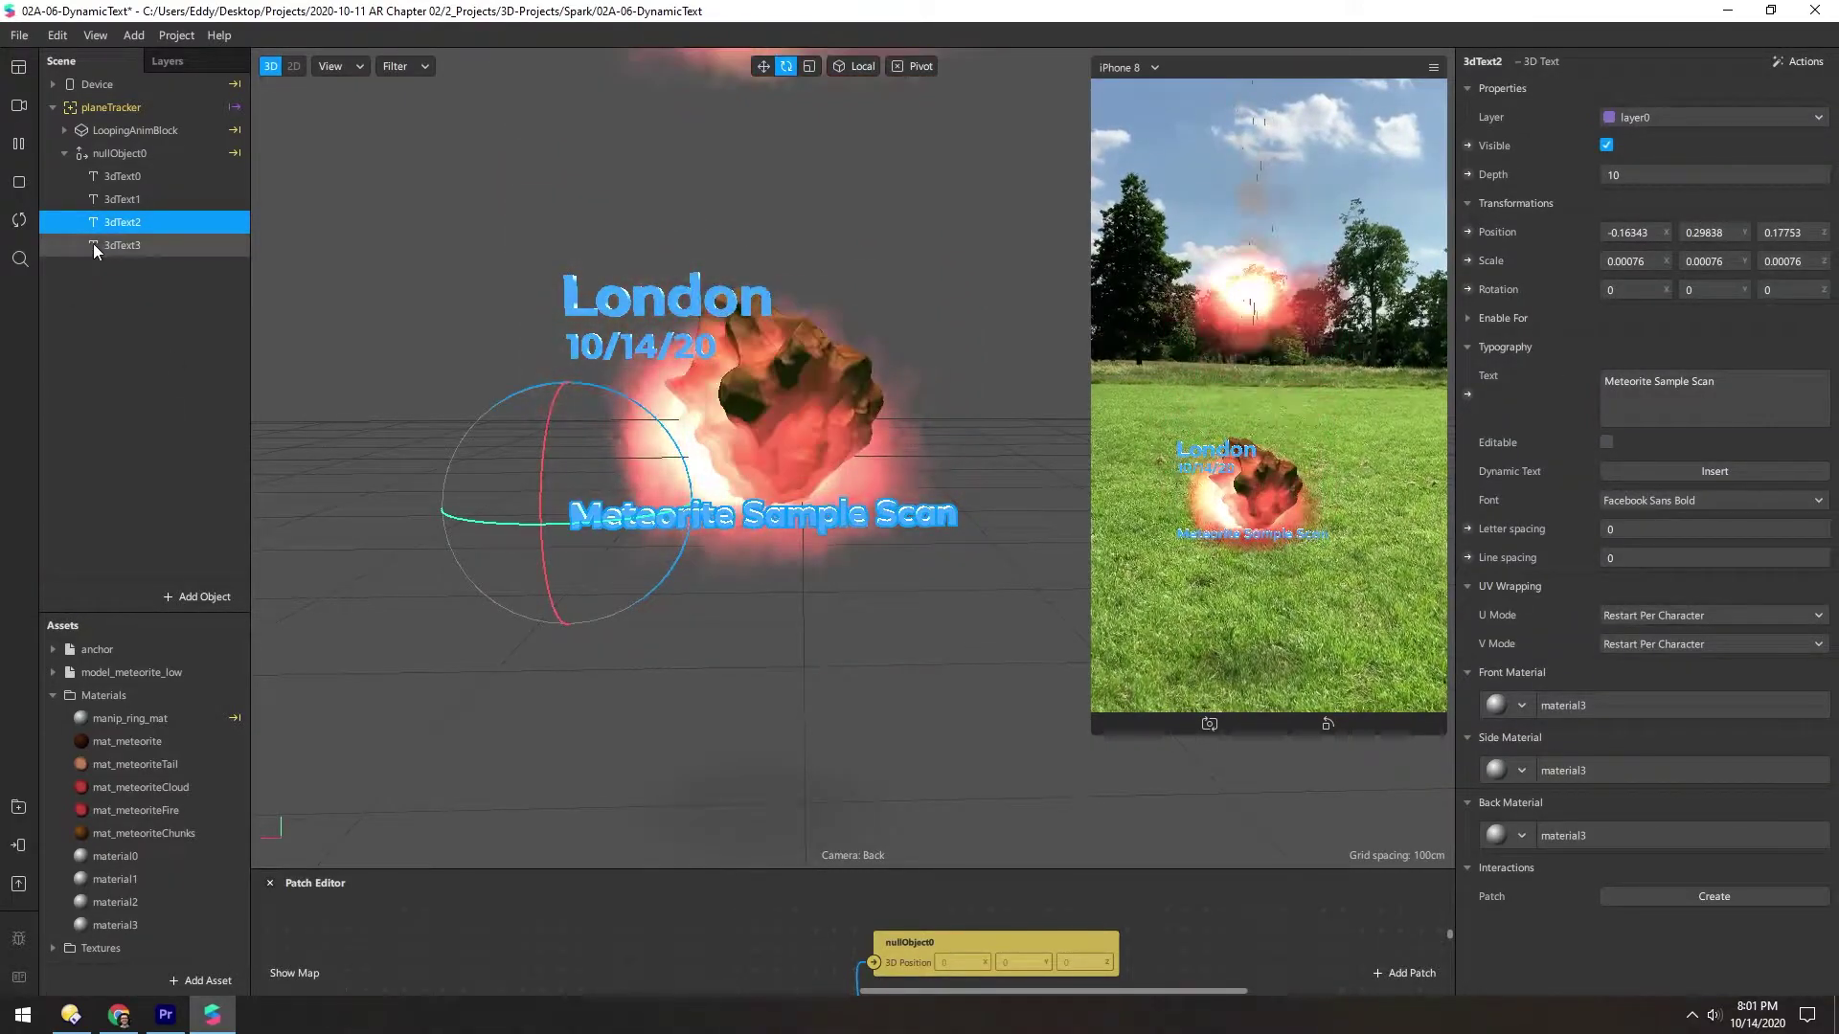
# Step: Duplicate the sample scan line as 3dText3 just below it, reading 'Mass: 350 kg'
pyautogui.hotkey('ctrl', 'd')
pyautogui.press('w')
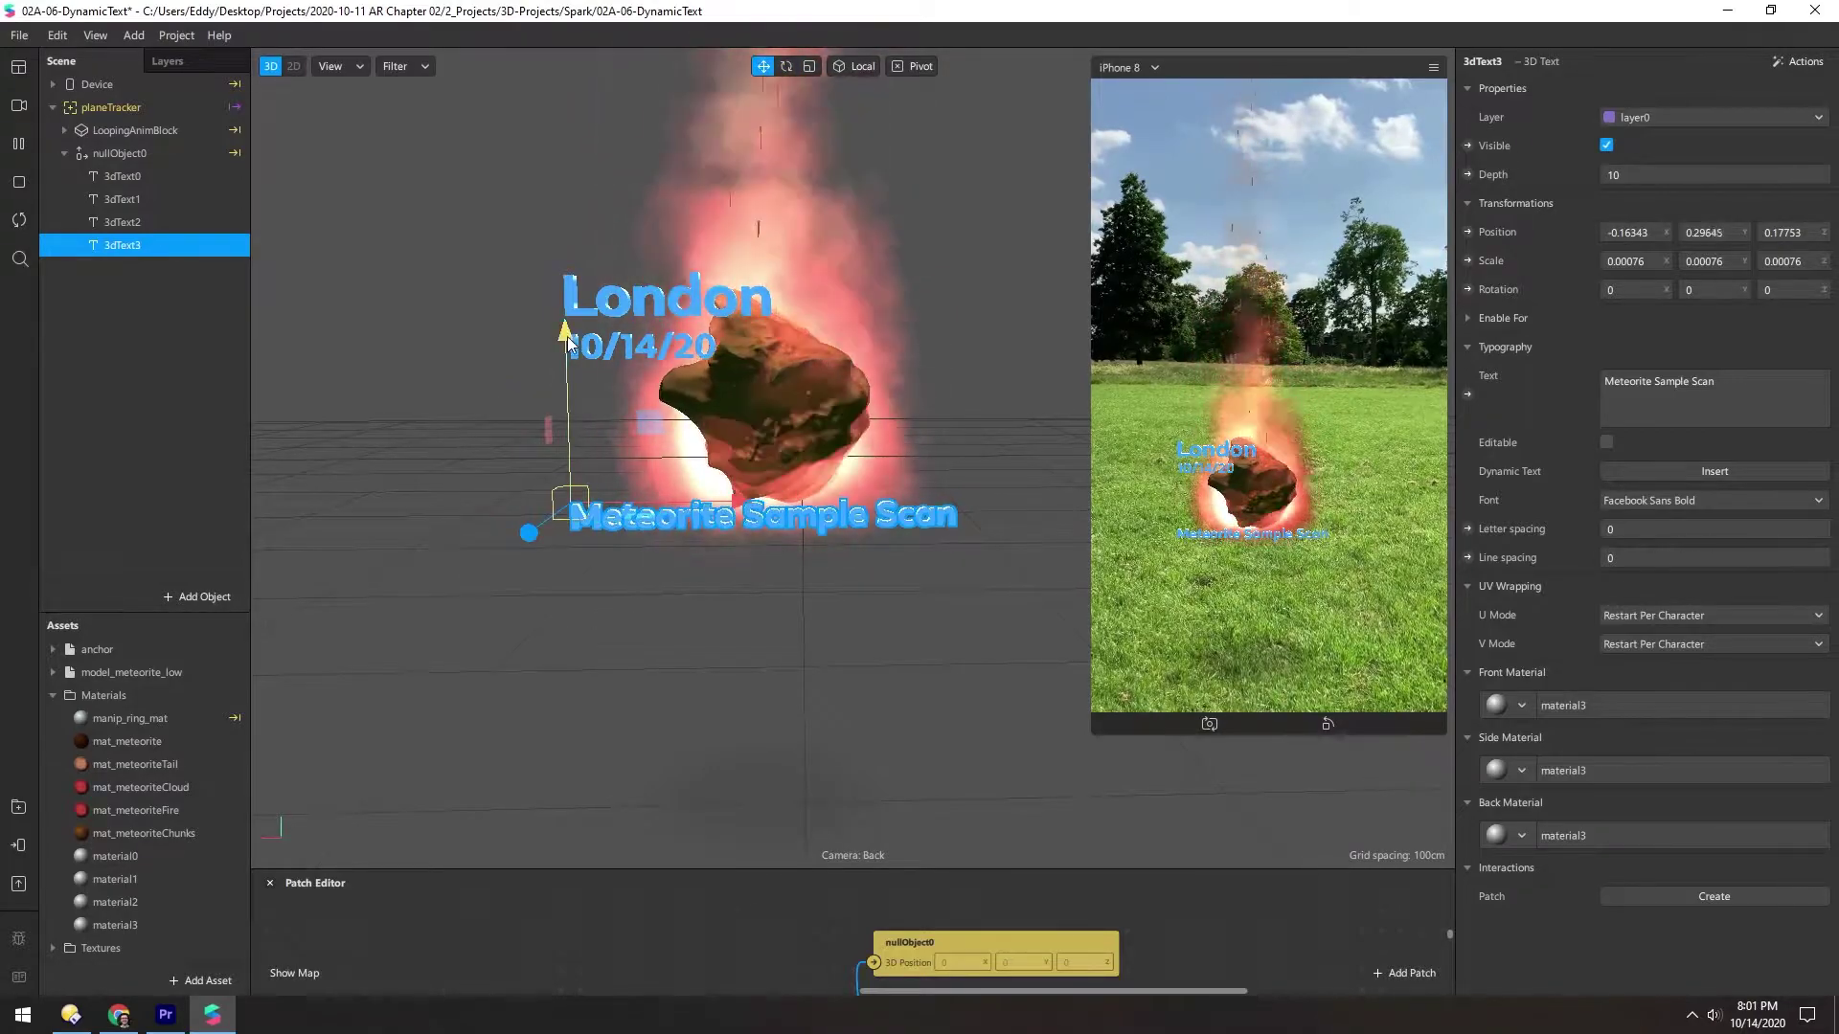
pyautogui.moveTo(567, 337); pyautogui.dragTo(561, 365)
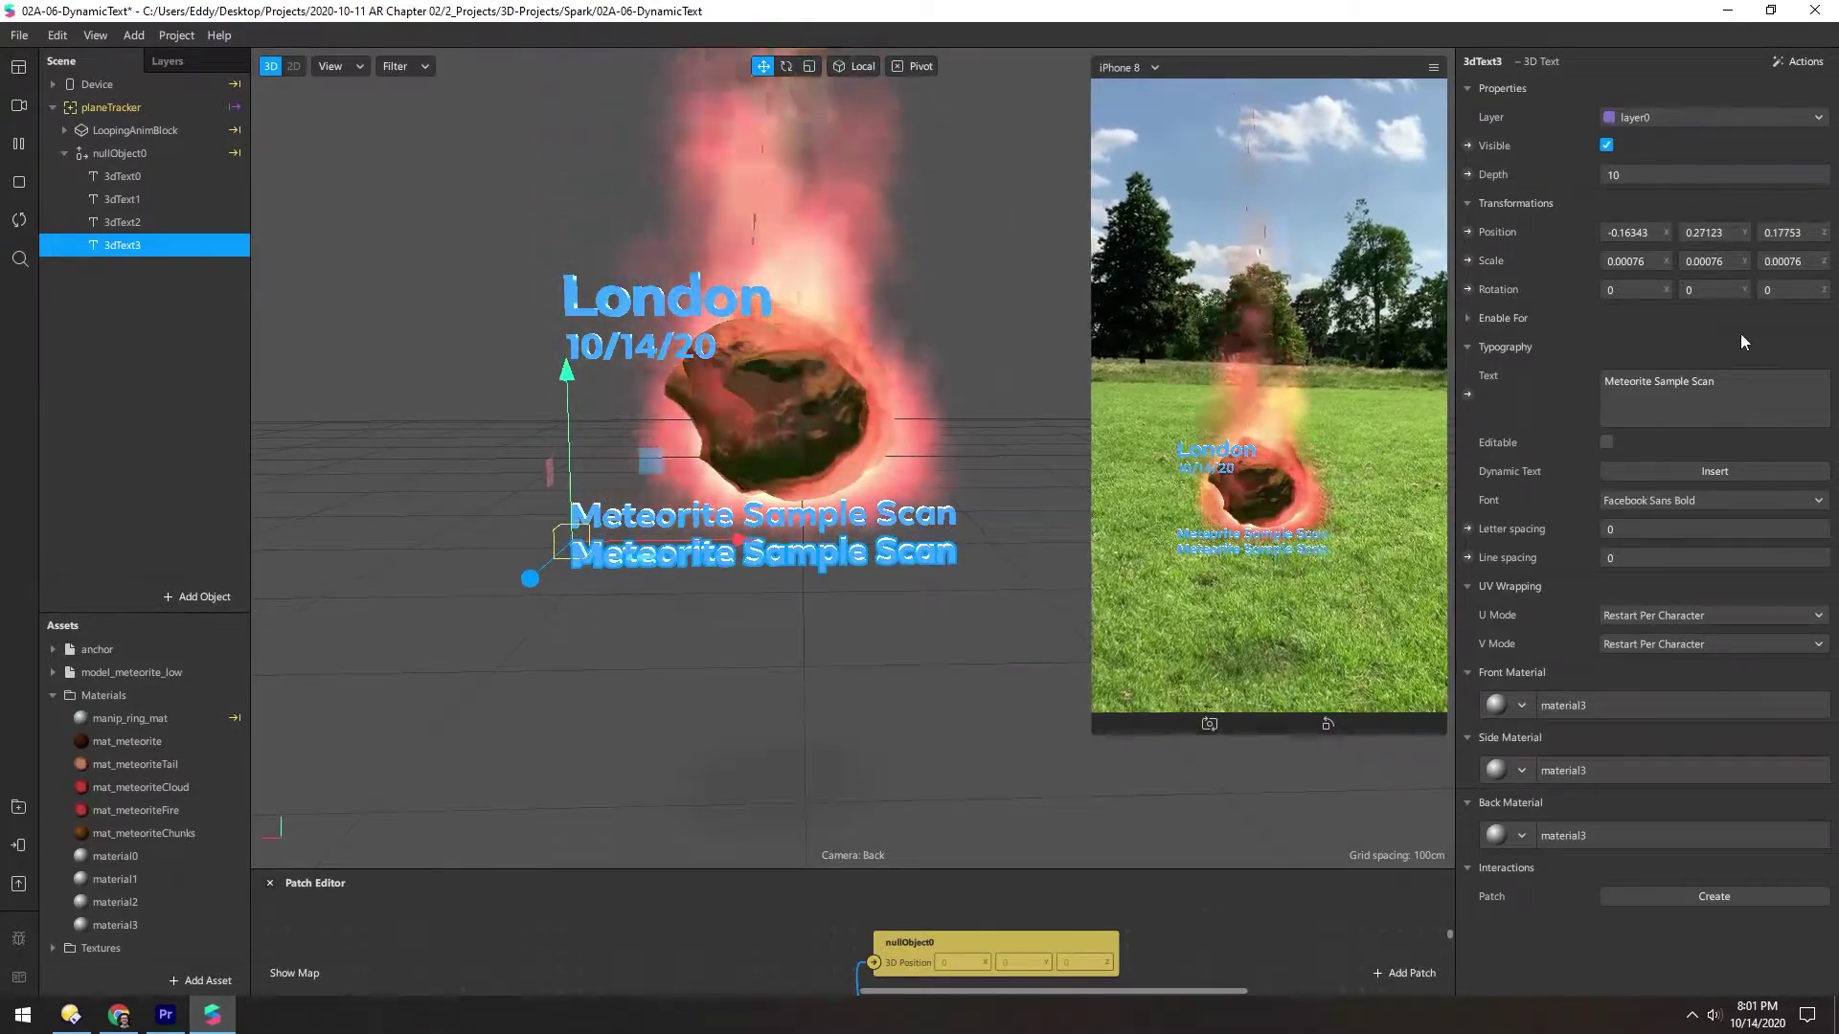
pyautogui.click(1607, 376)
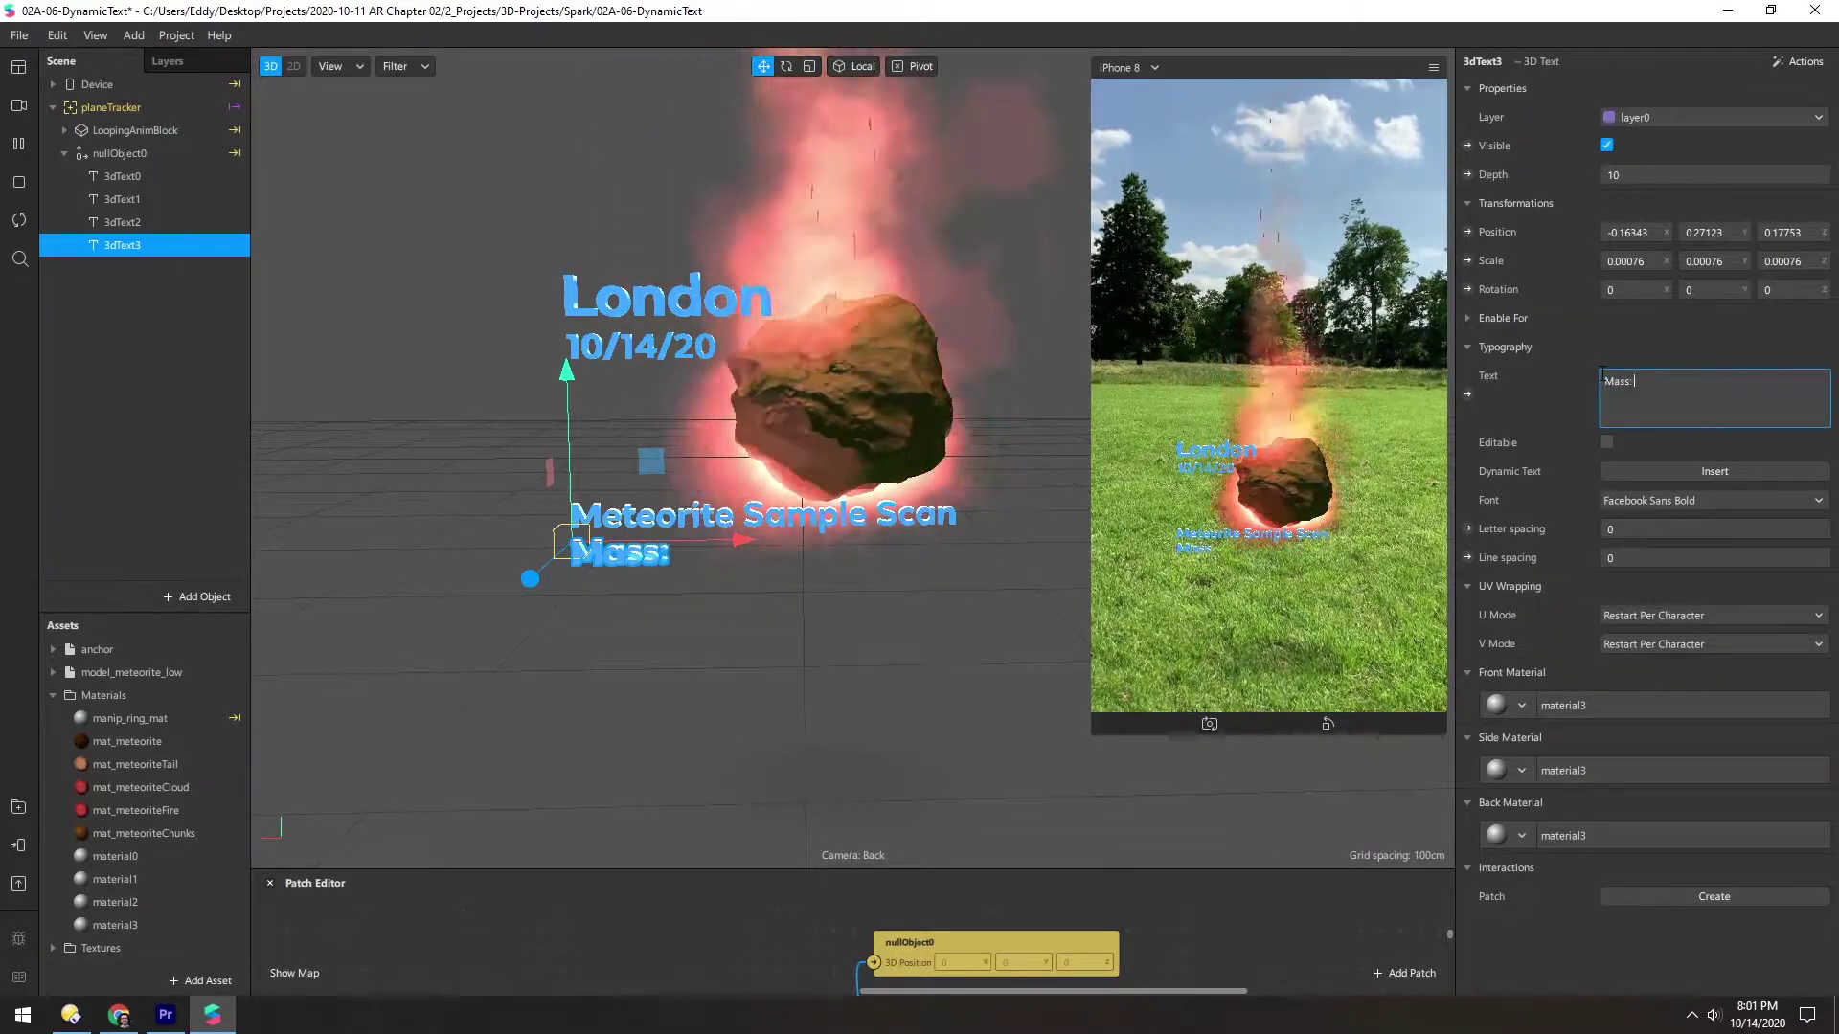
pyautogui.write('350 kg')
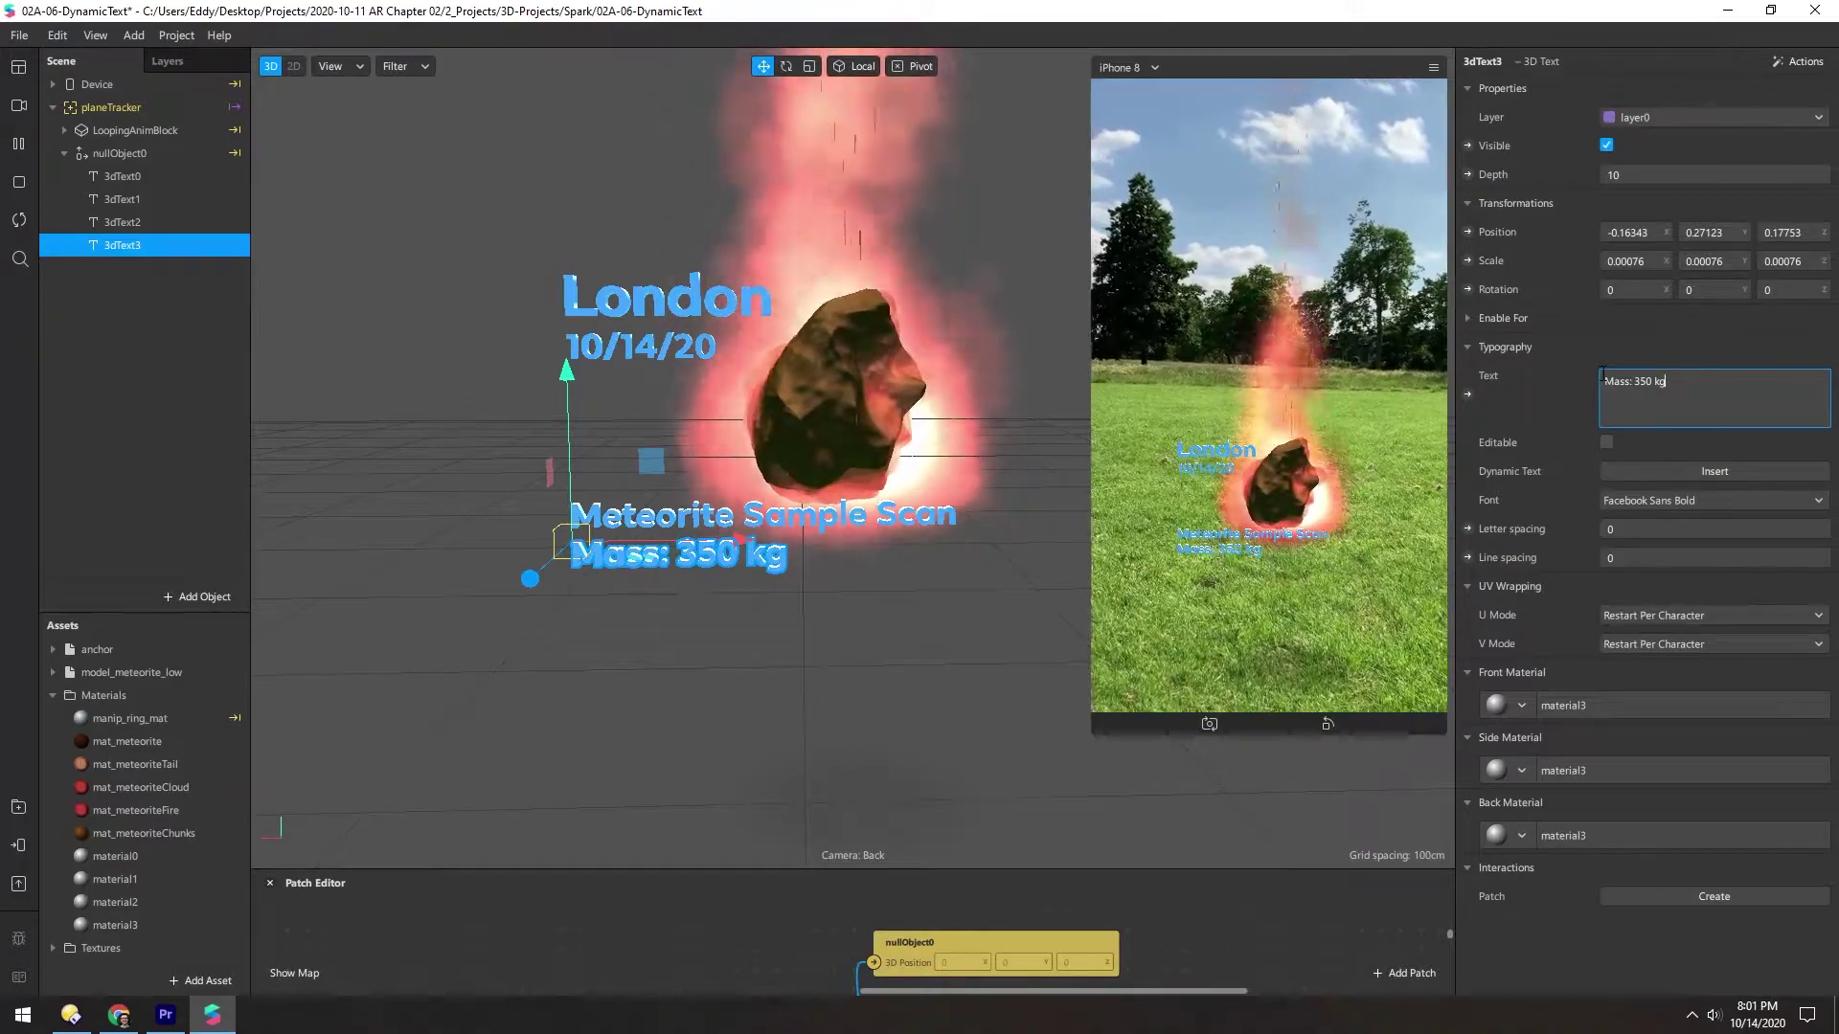
# Step: Shrink both lower lines to 0.00048 scale and nudge Meteorite Sample Scan closer to Mass
pyautogui.keyDown('shift'); pyautogui.click(93, 222); pyautogui.keyUp('shift')
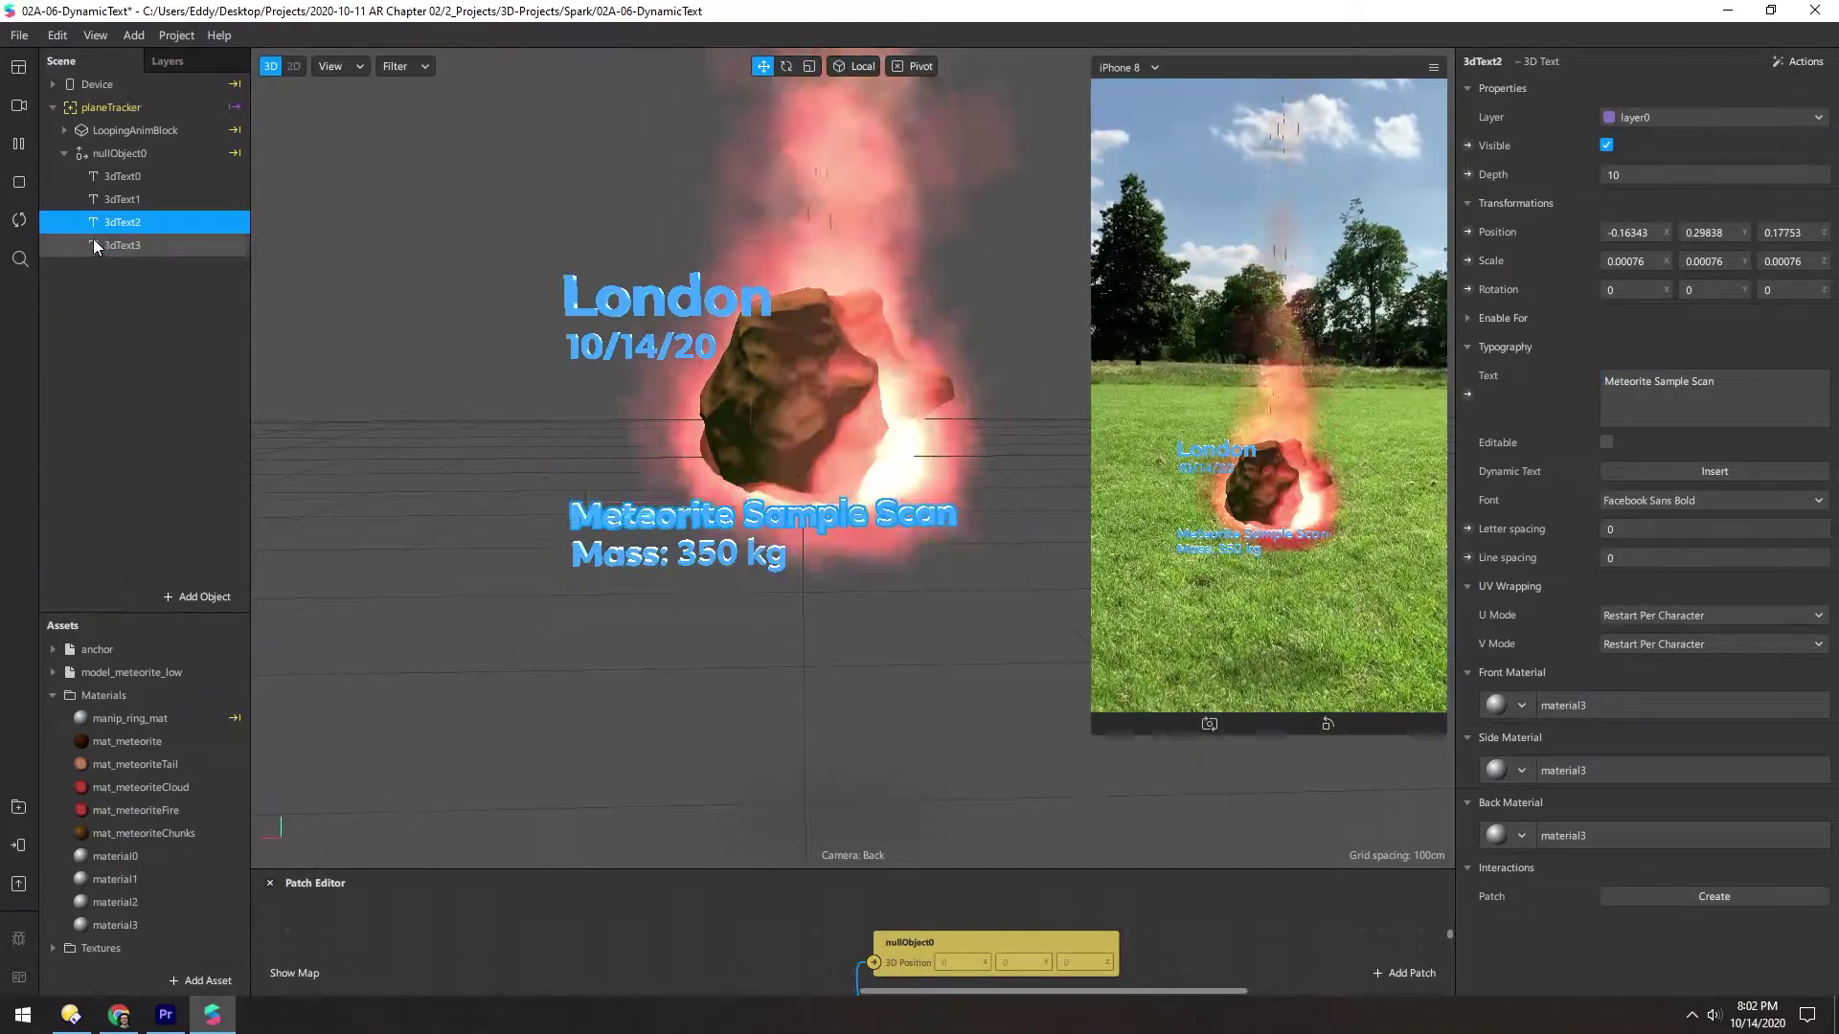
pyautogui.press('r')
pyautogui.moveTo(583, 555); pyautogui.dragTo(591, 560)
pyautogui.click(94, 222)
pyautogui.press('w')
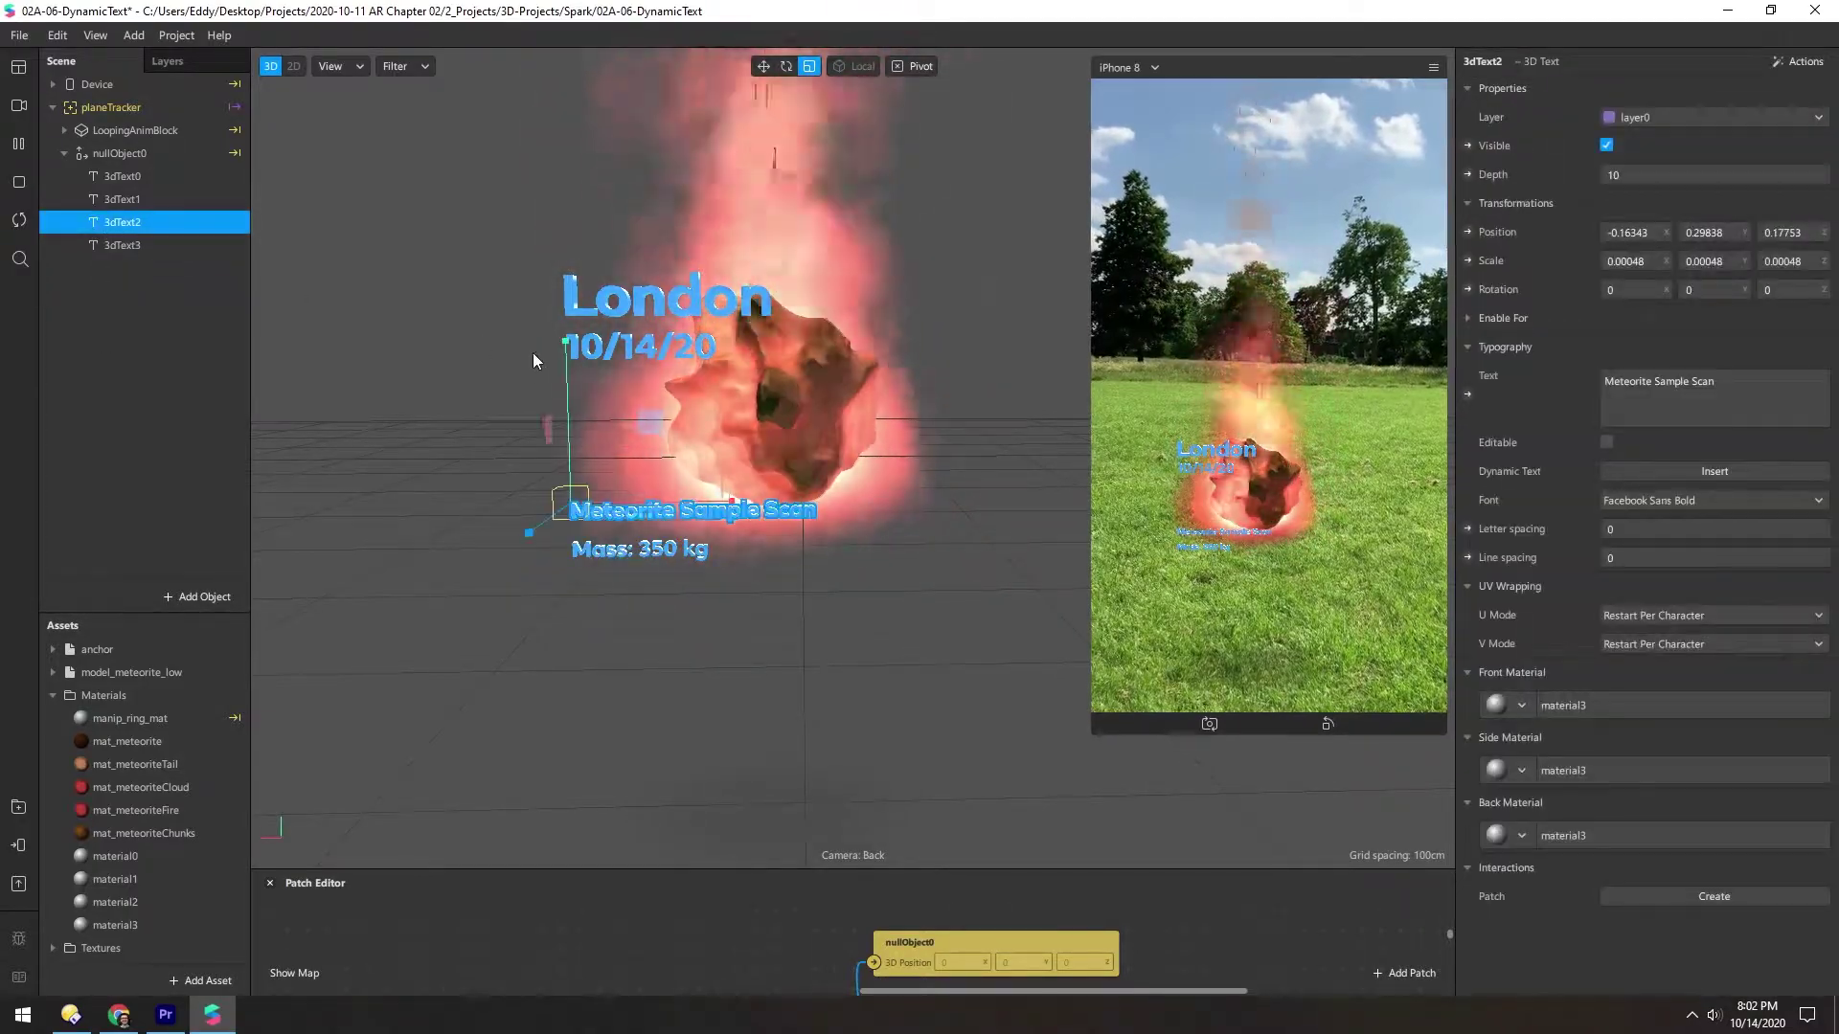
pyautogui.moveTo(566, 333); pyautogui.dragTo(565, 349)
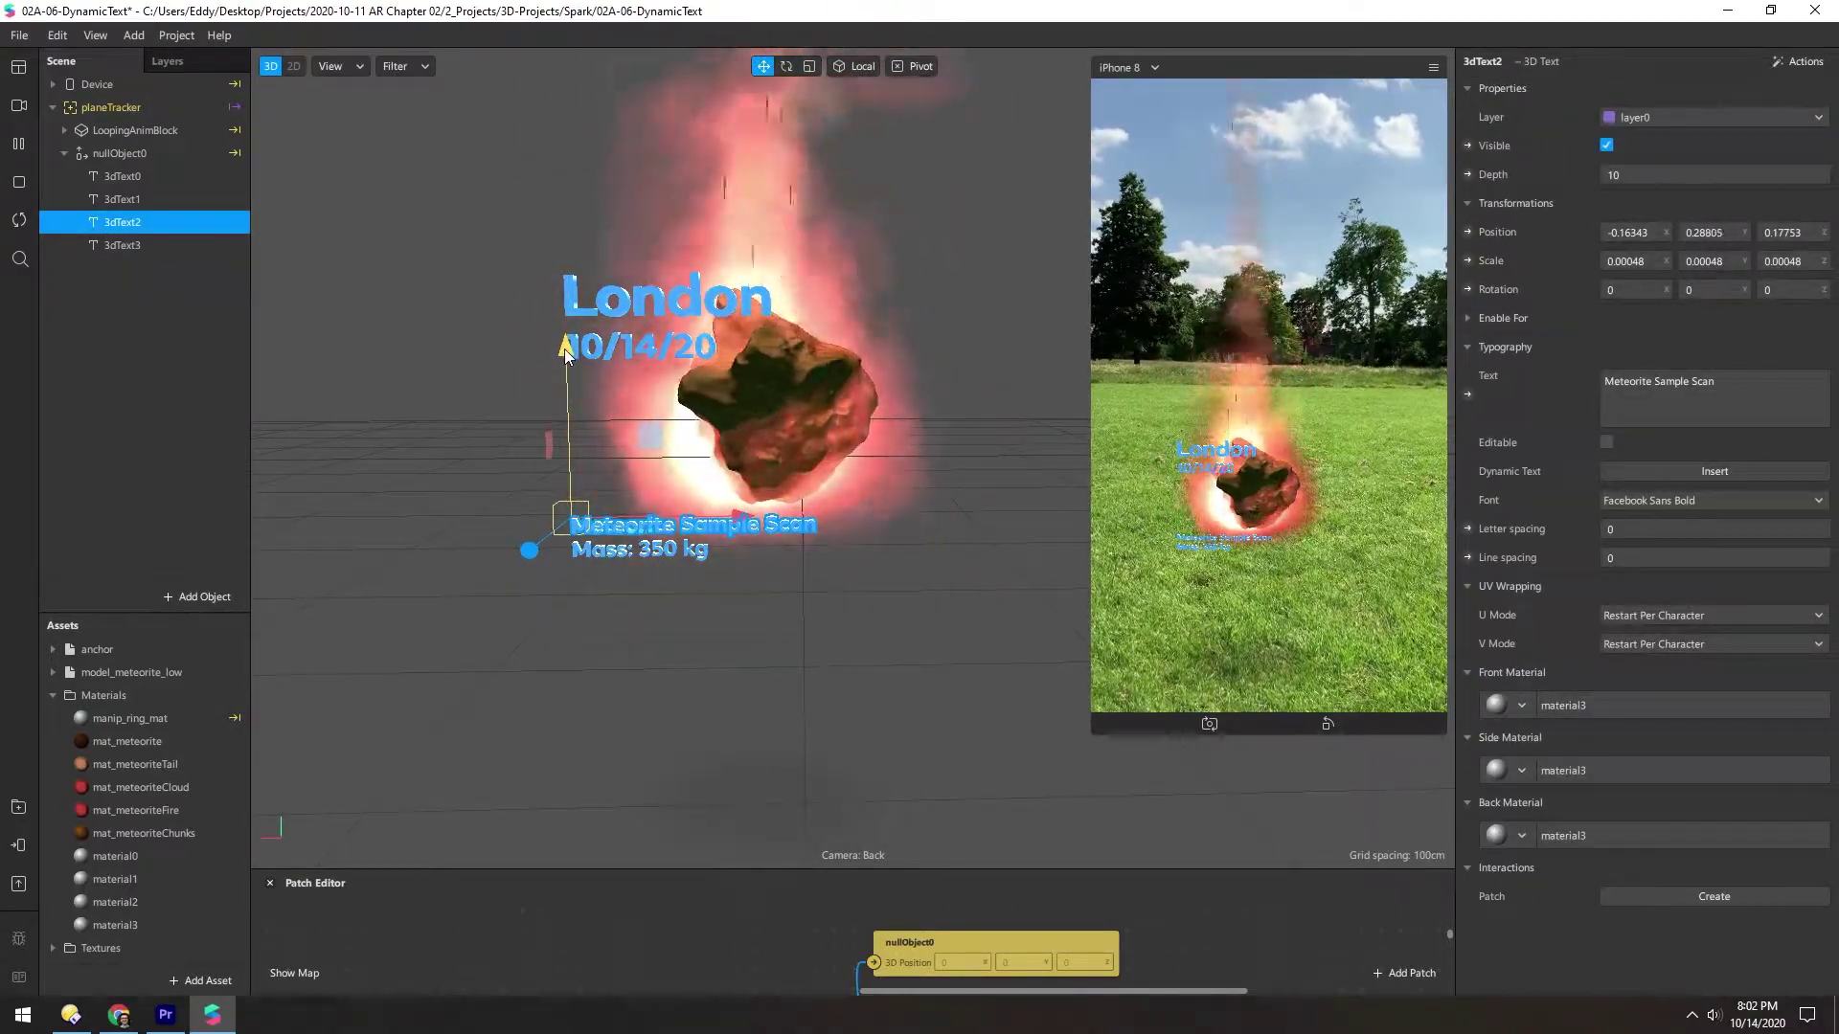
pyautogui.click(96, 246)
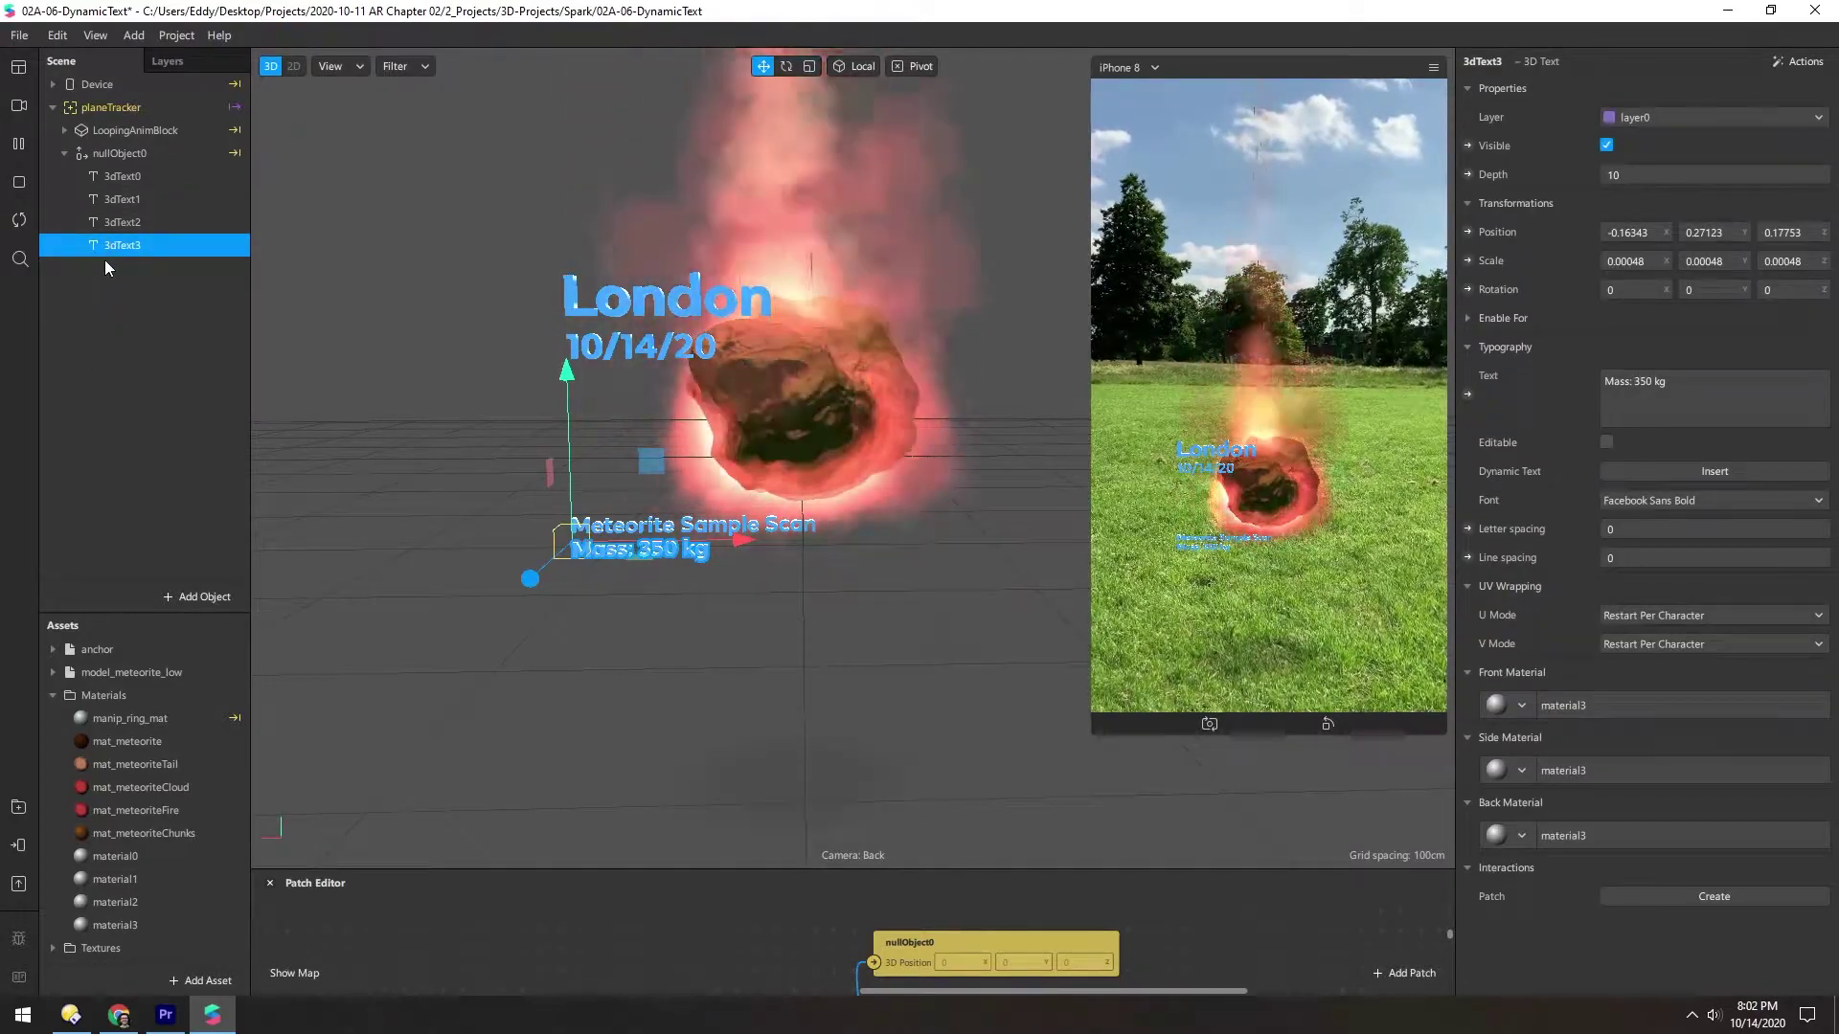
# Step: Duplicate the 'Mass: 350 kg' text as 3dText4 below it, replacing its text with underscores
pyautogui.hotkey('ctrl', 'd')
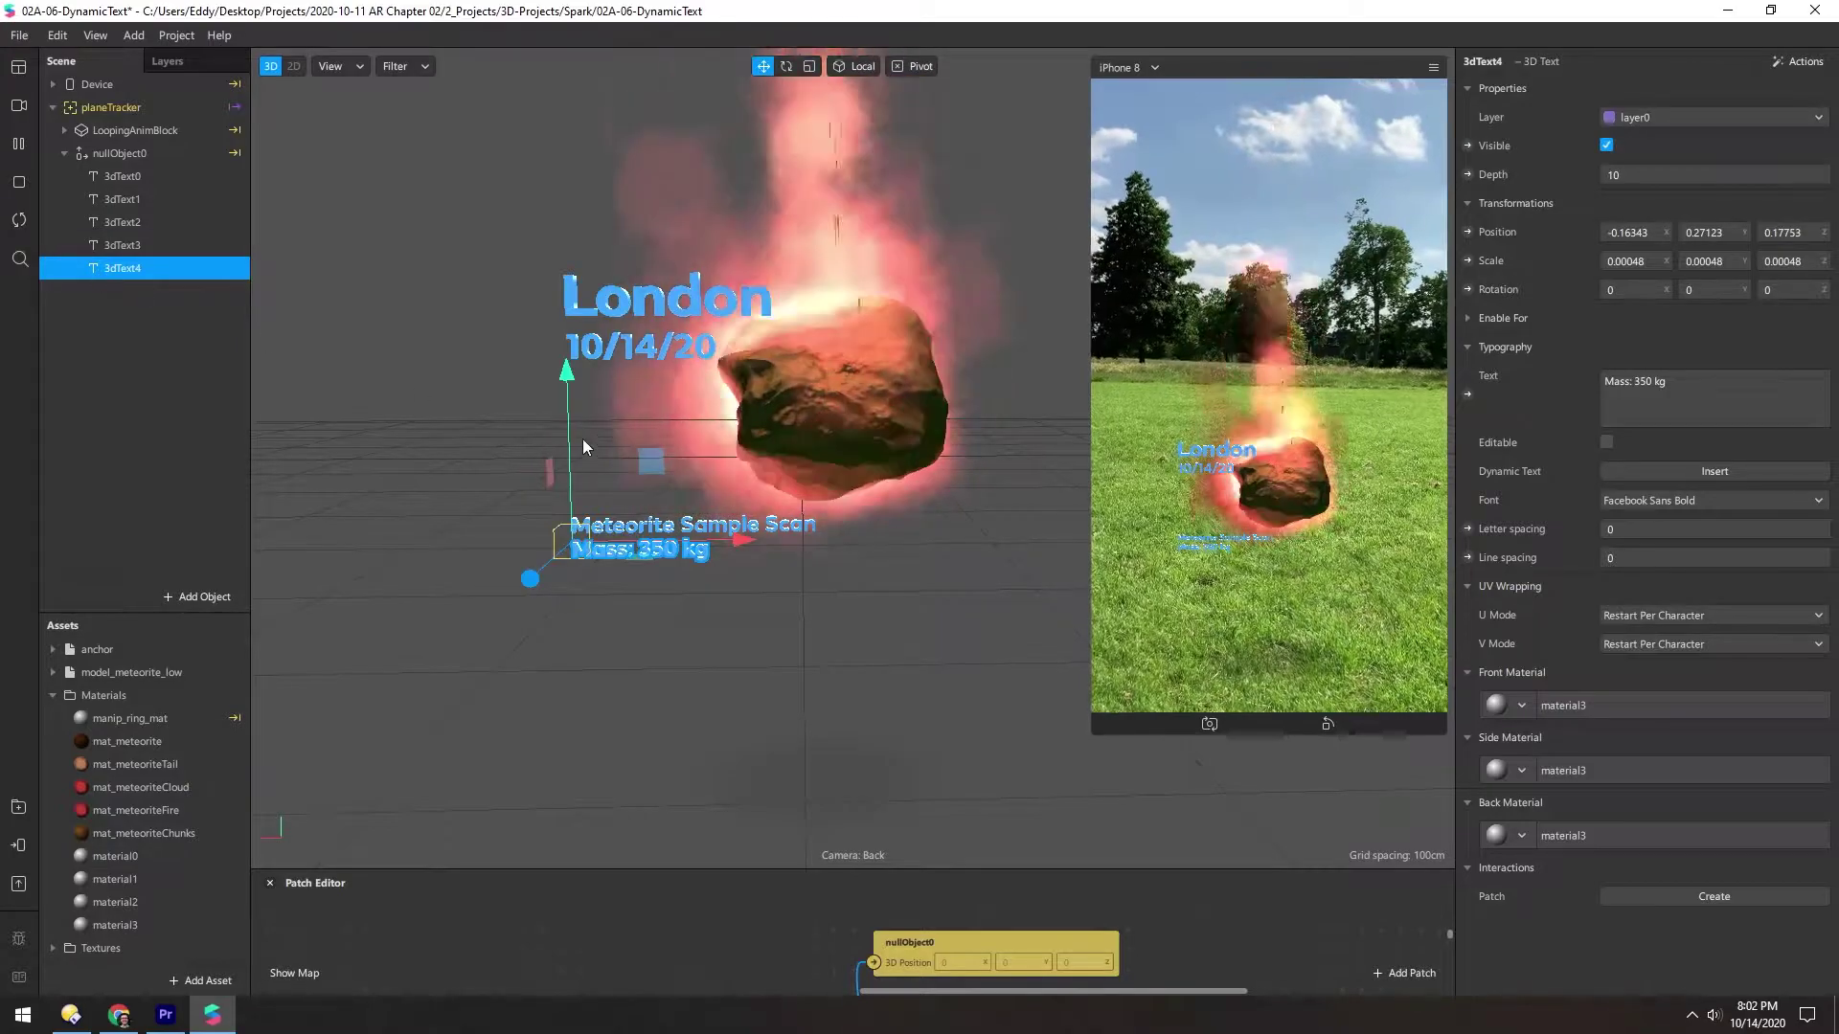
pyautogui.moveTo(566, 375); pyautogui.dragTo(566, 402)
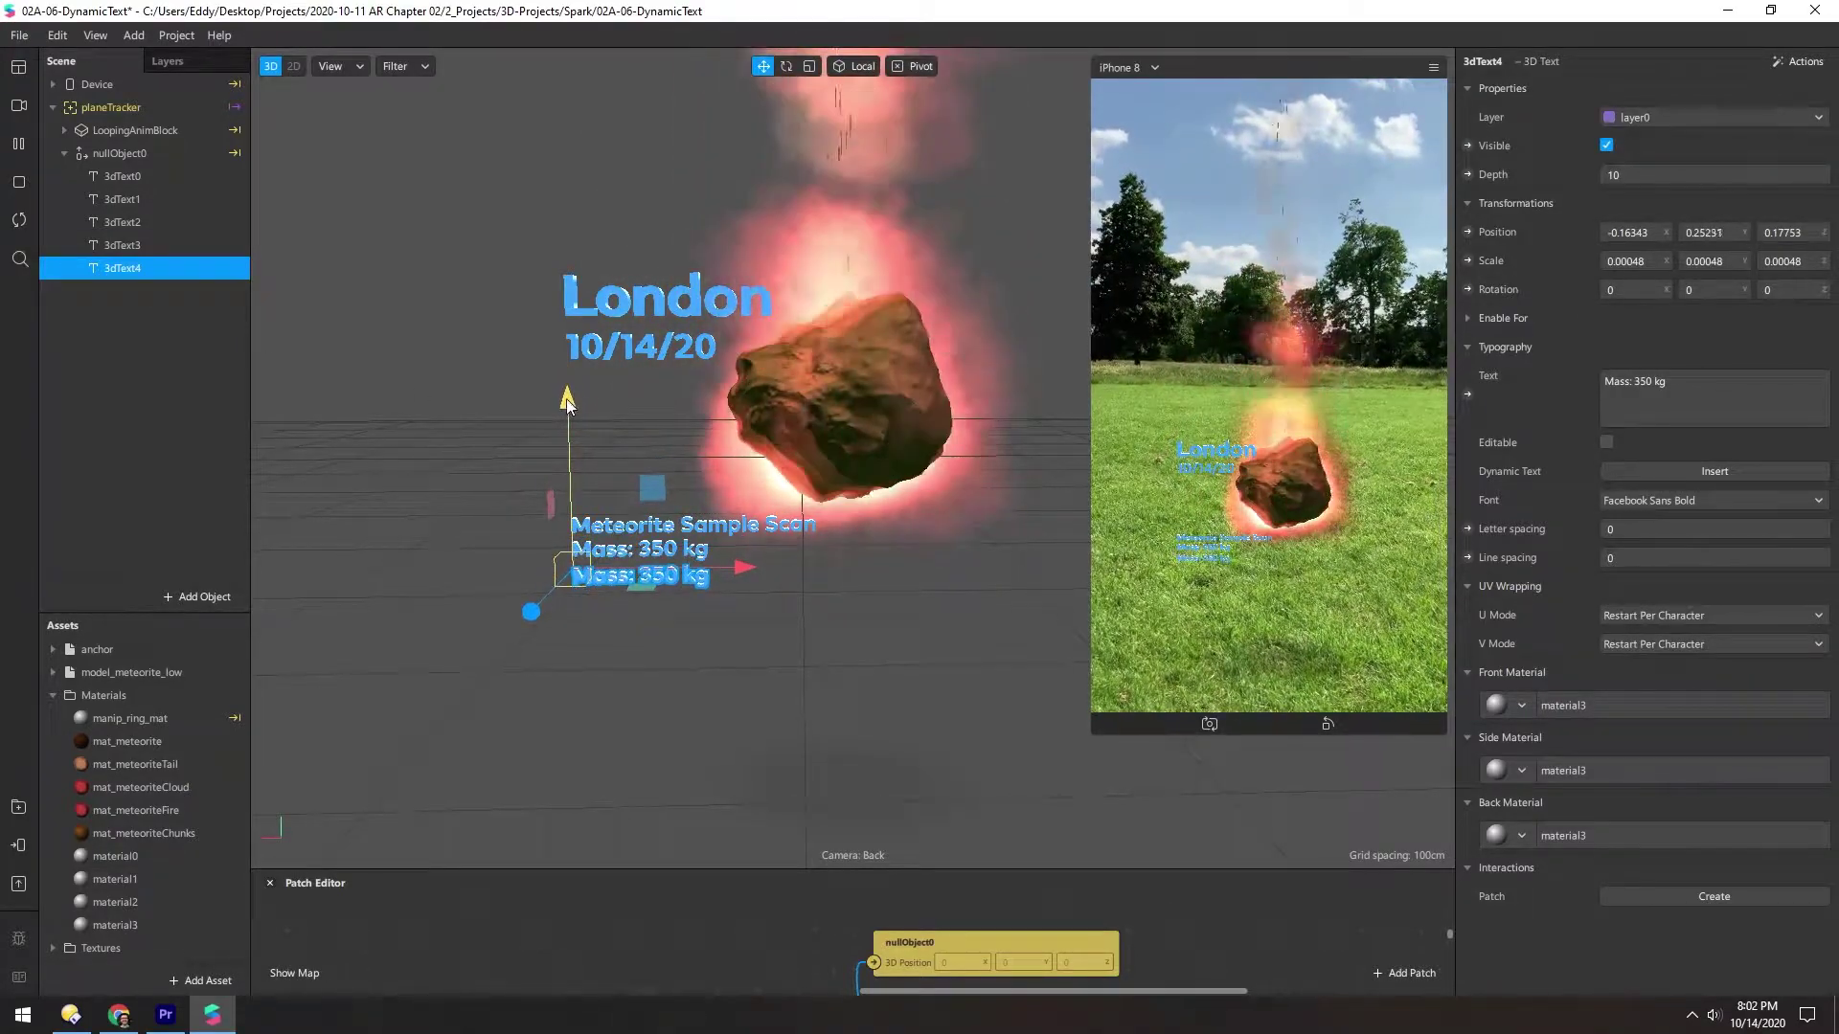
pyautogui.moveTo(1668, 382); pyautogui.dragTo(1574, 388)
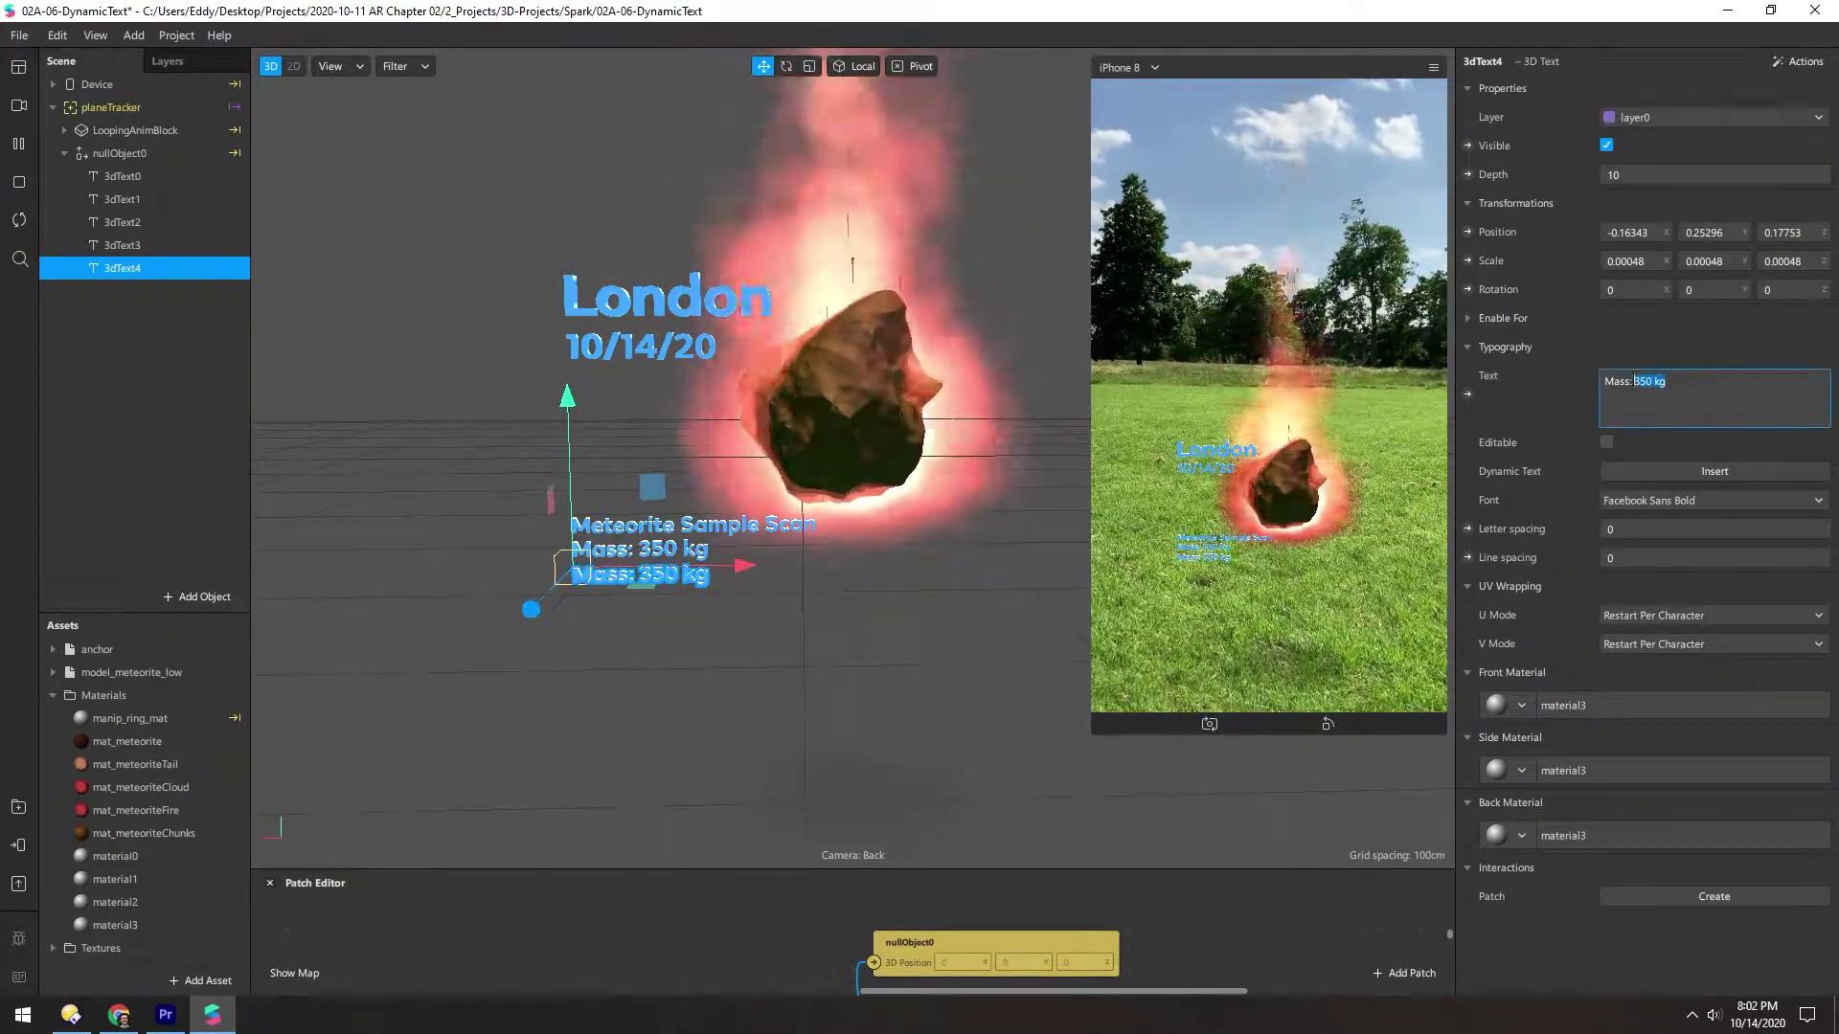
pyautogui.write('__')
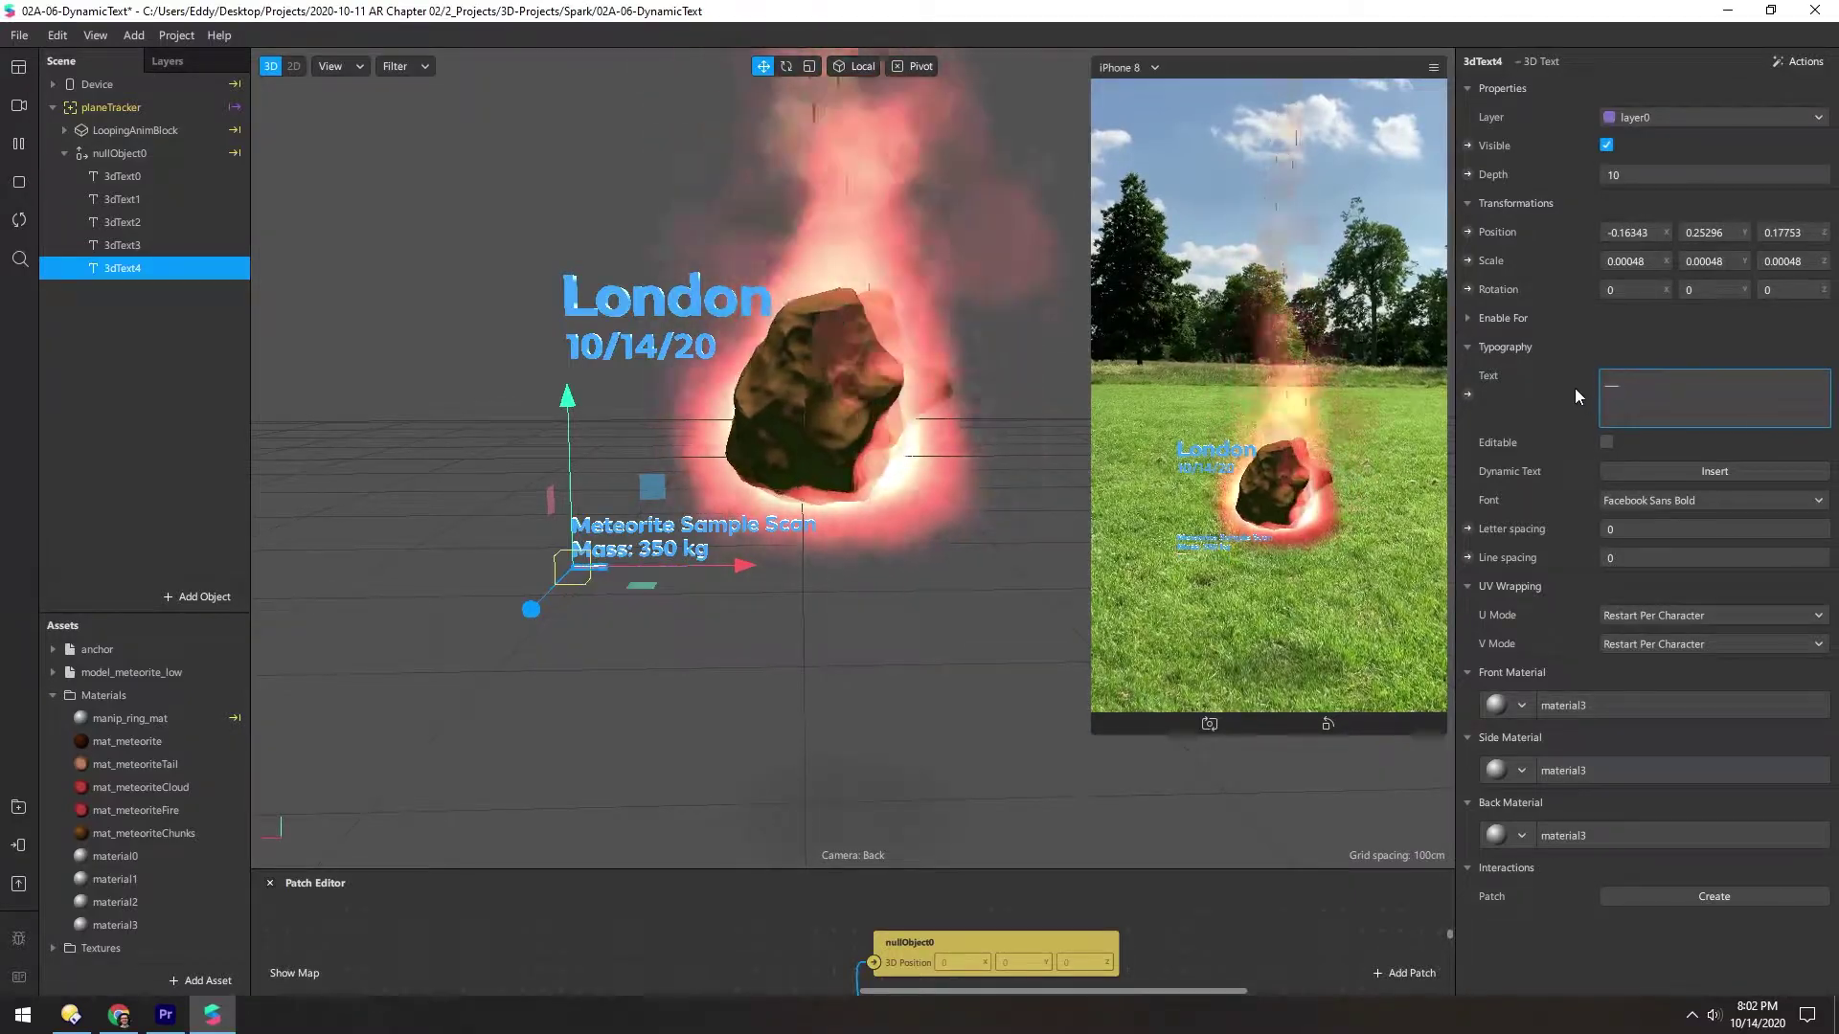
pyautogui.write('______________')
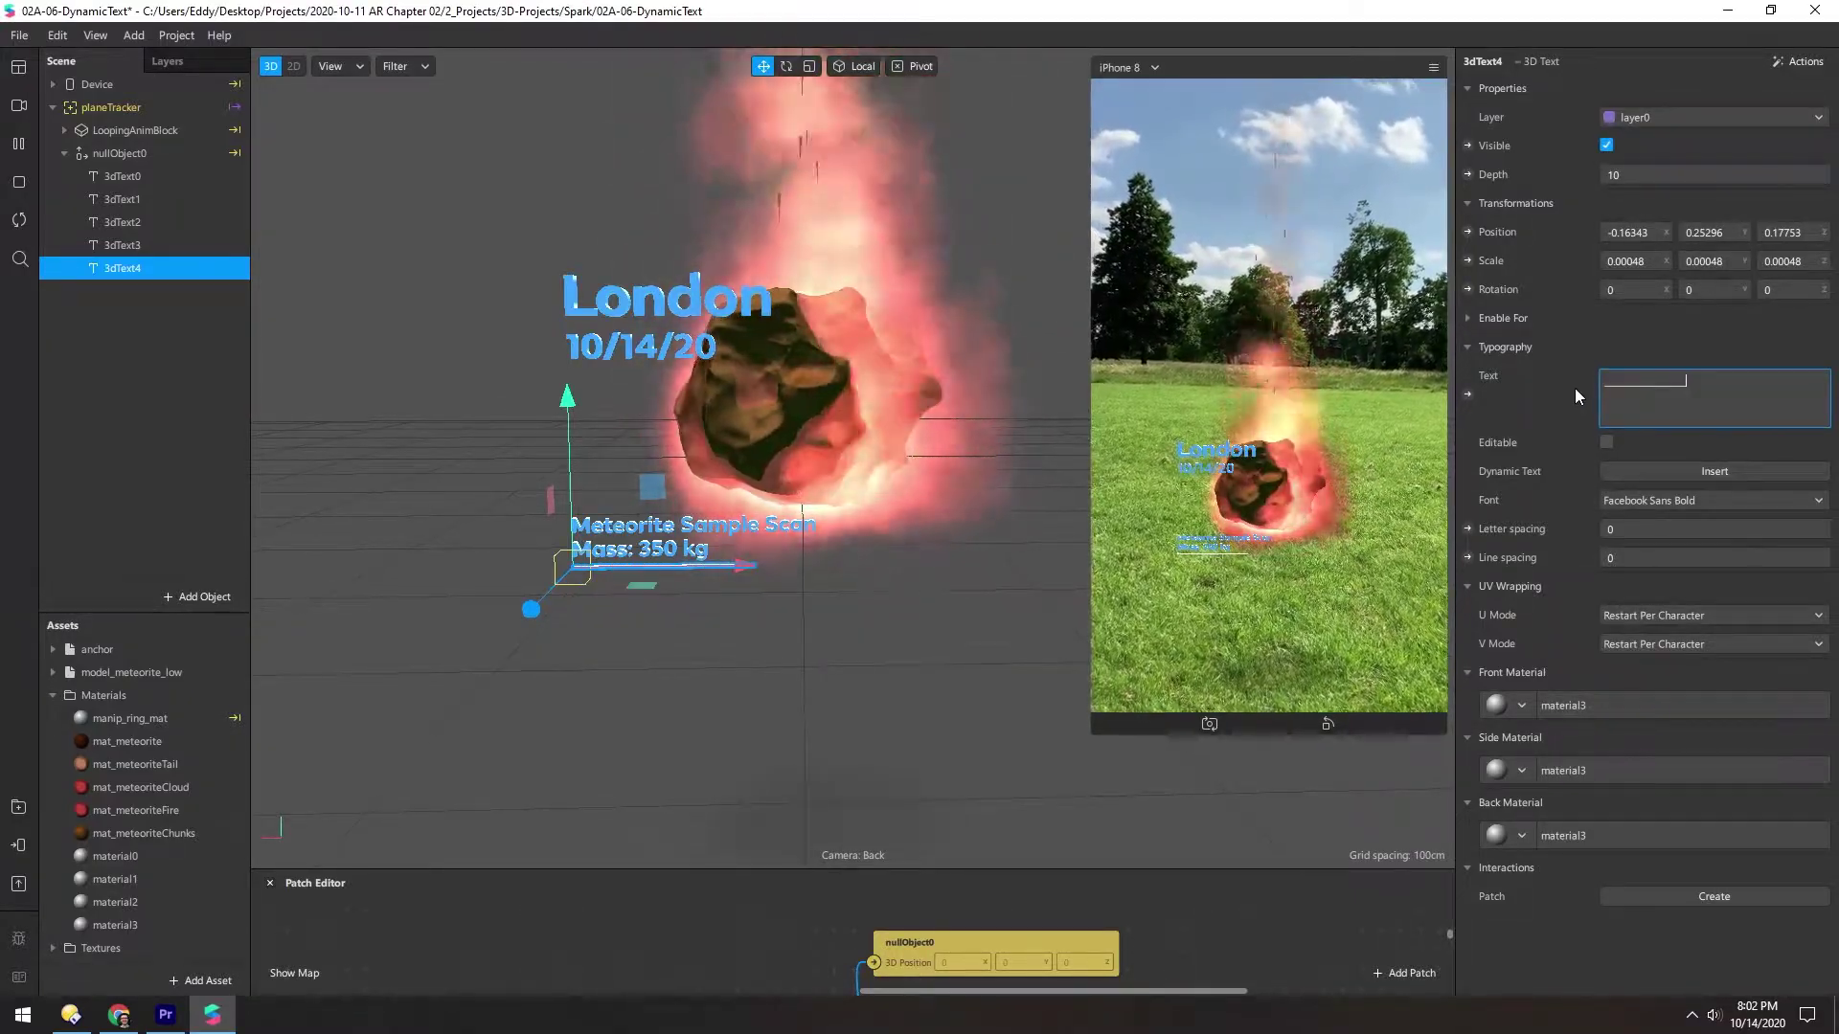
pyautogui.write('________________________')
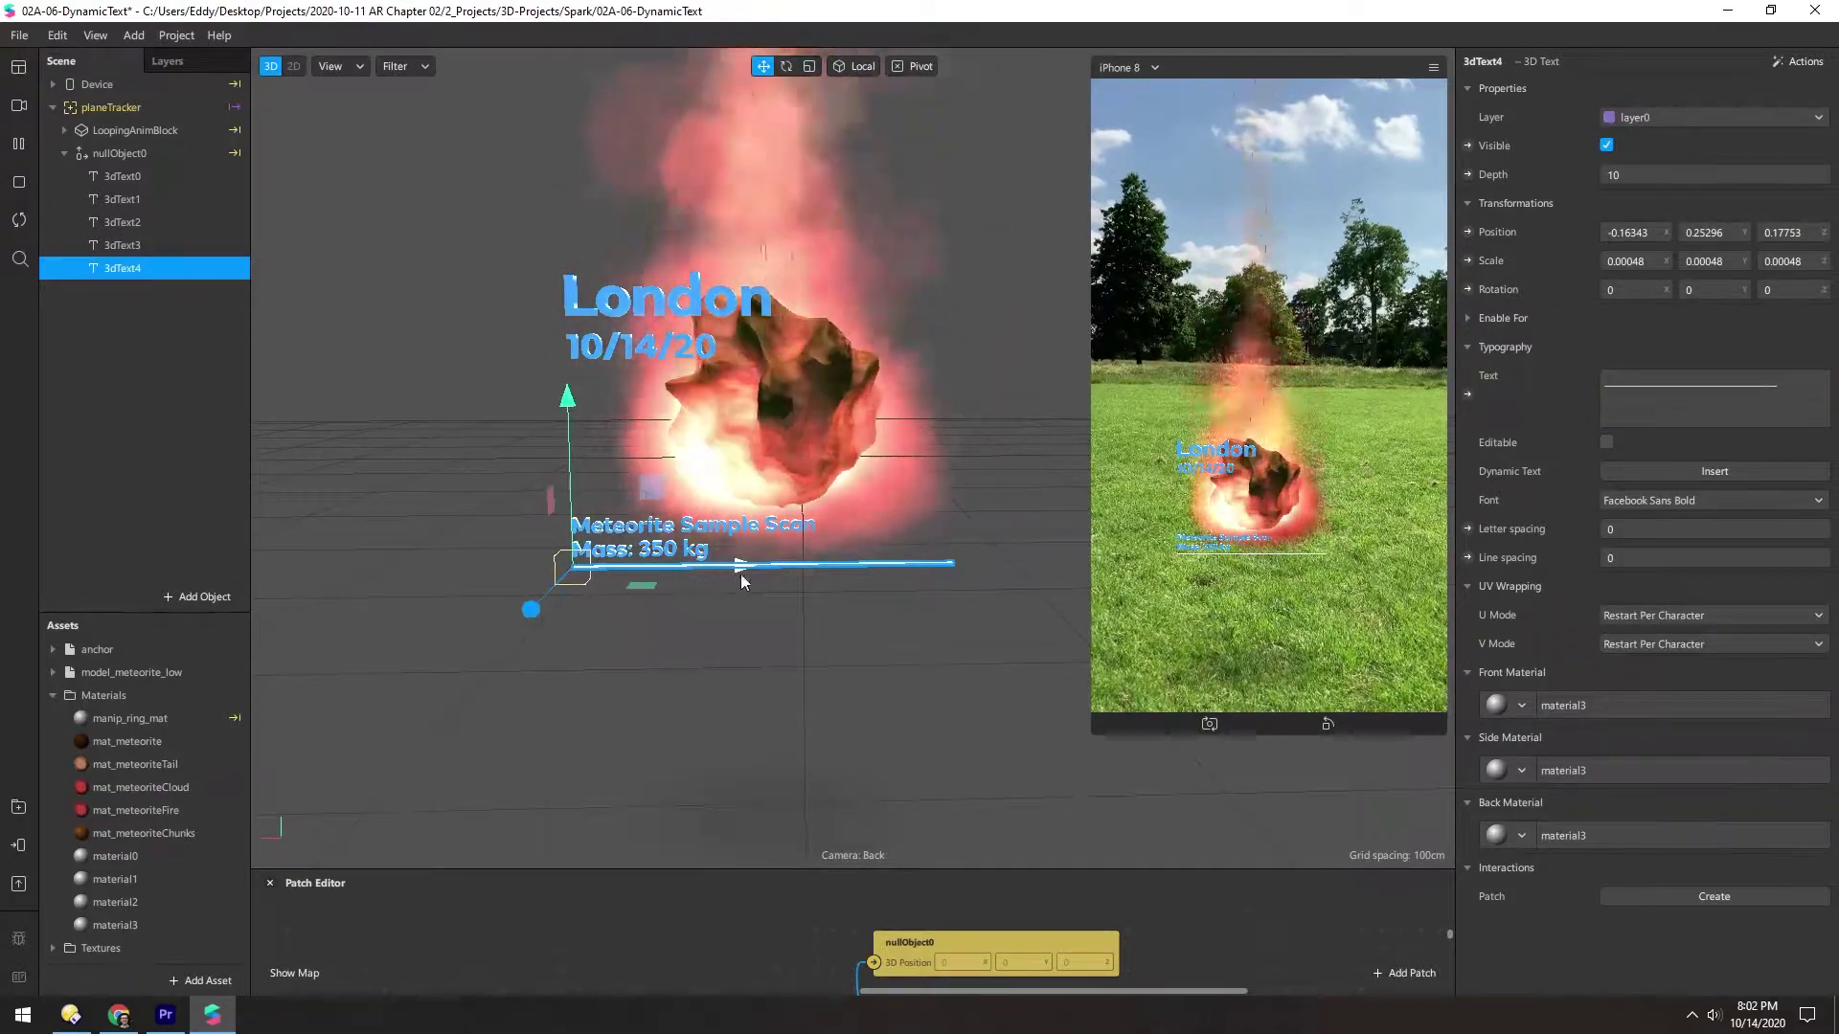
pyautogui.click(978, 569)
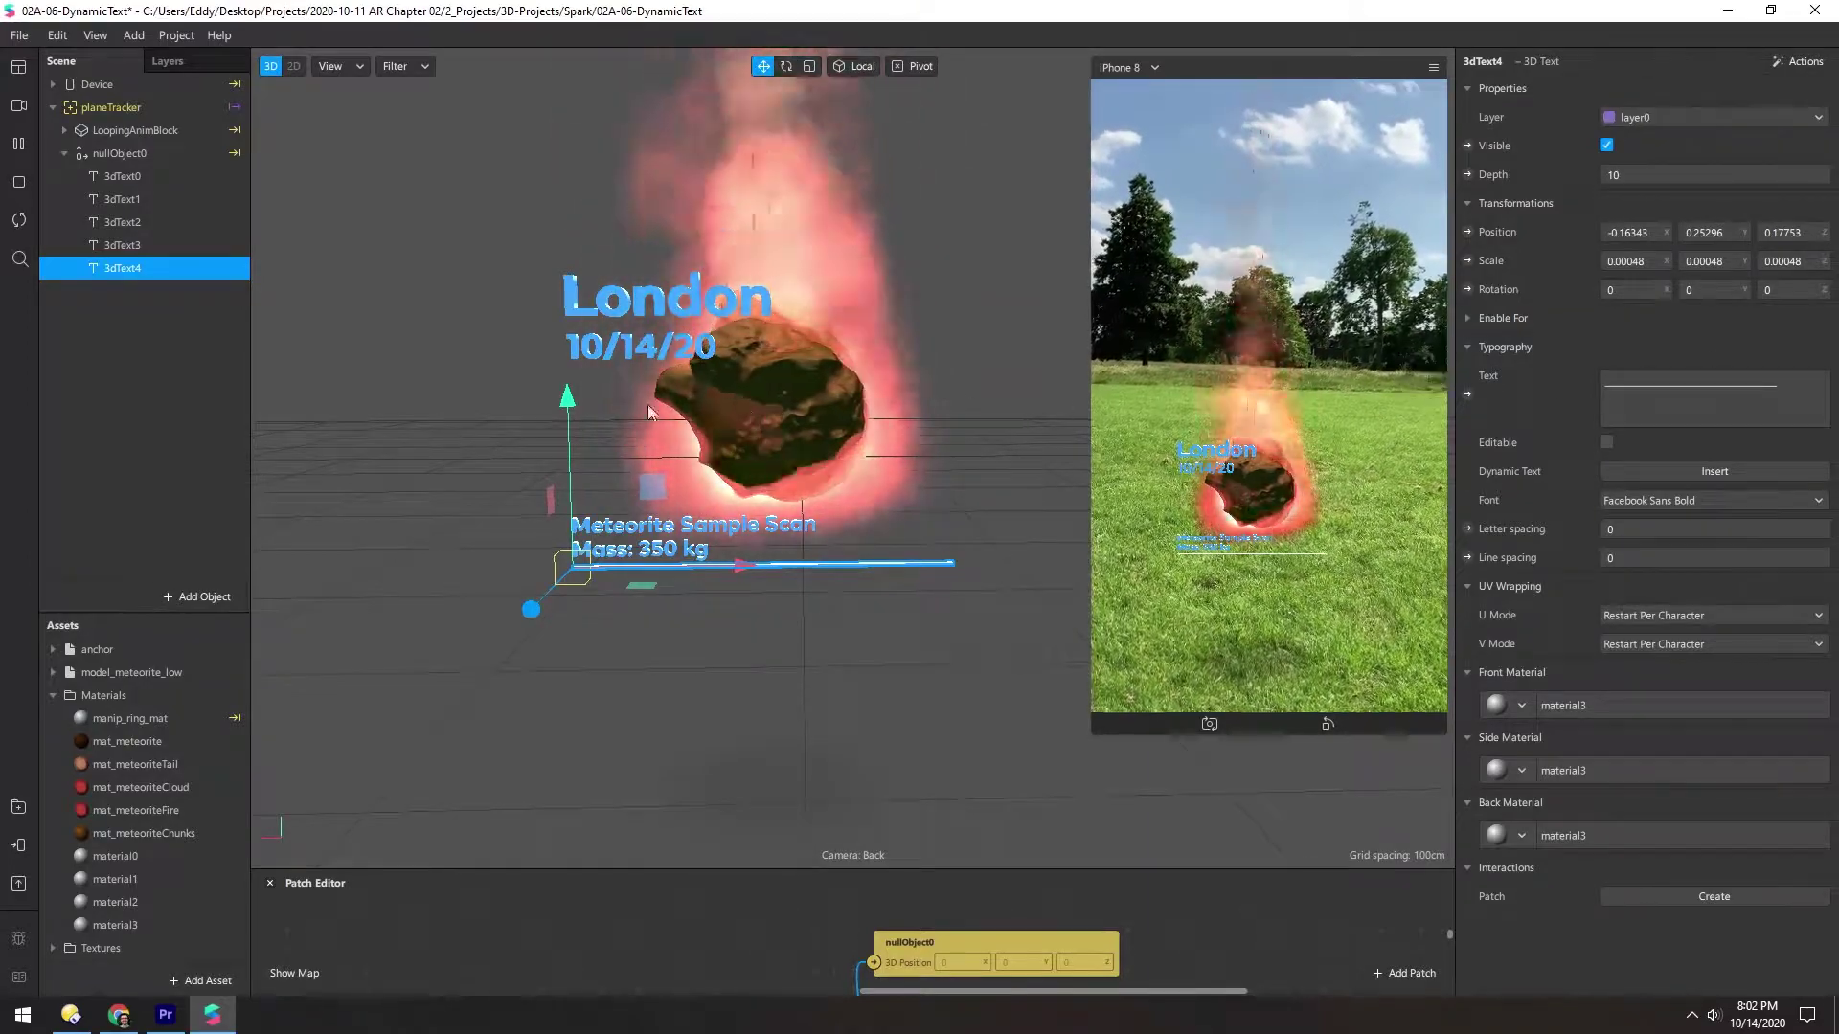
pyautogui.click(109, 395)
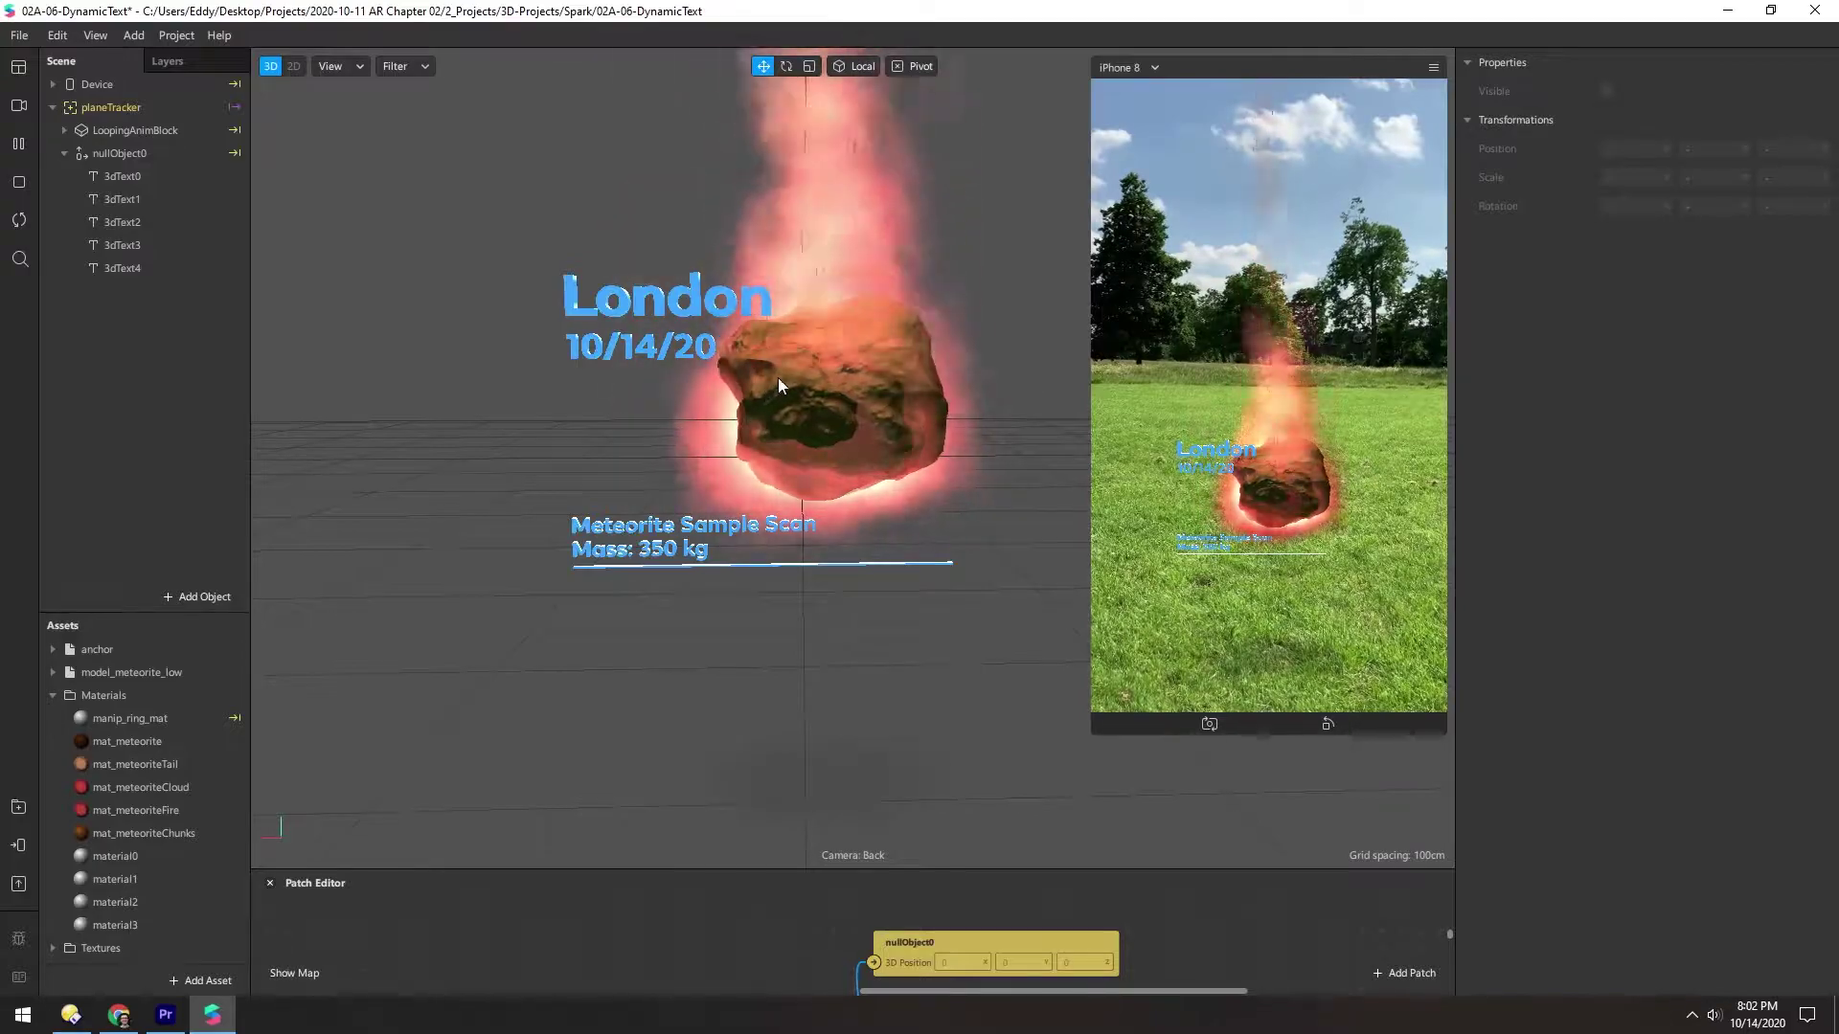
pyautogui.moveTo(778, 366); pyautogui.dragTo(716, 480)
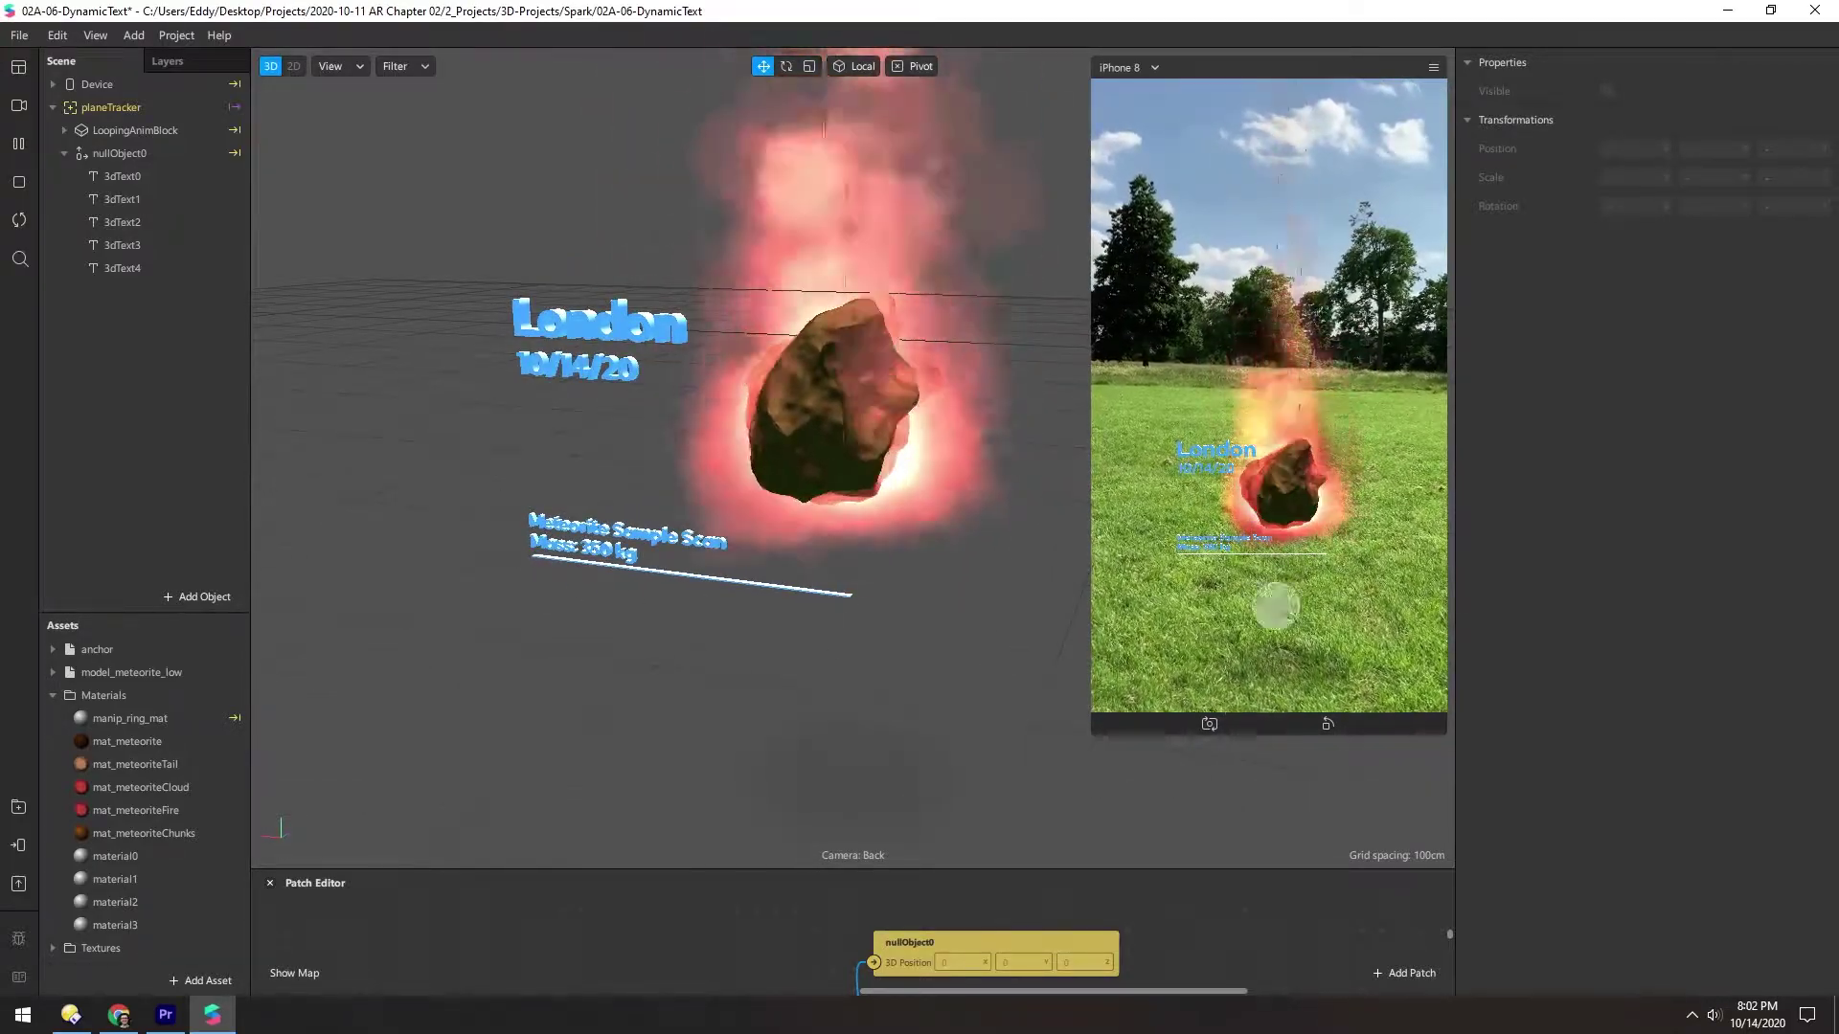